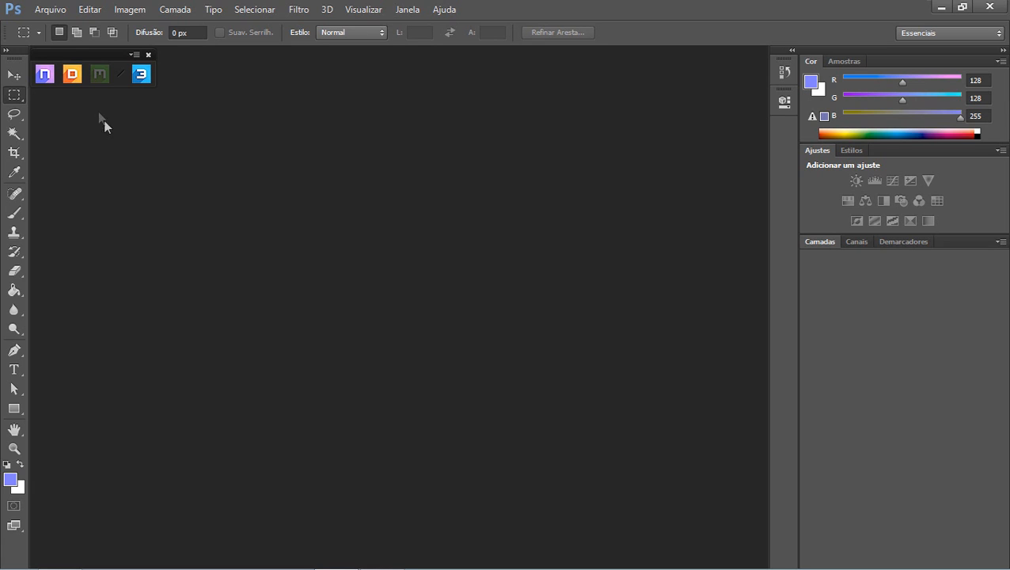
Open the DDO Base Creator and lengthen its window to show every input slot from Mesh to UV overlay.
click(73, 77)
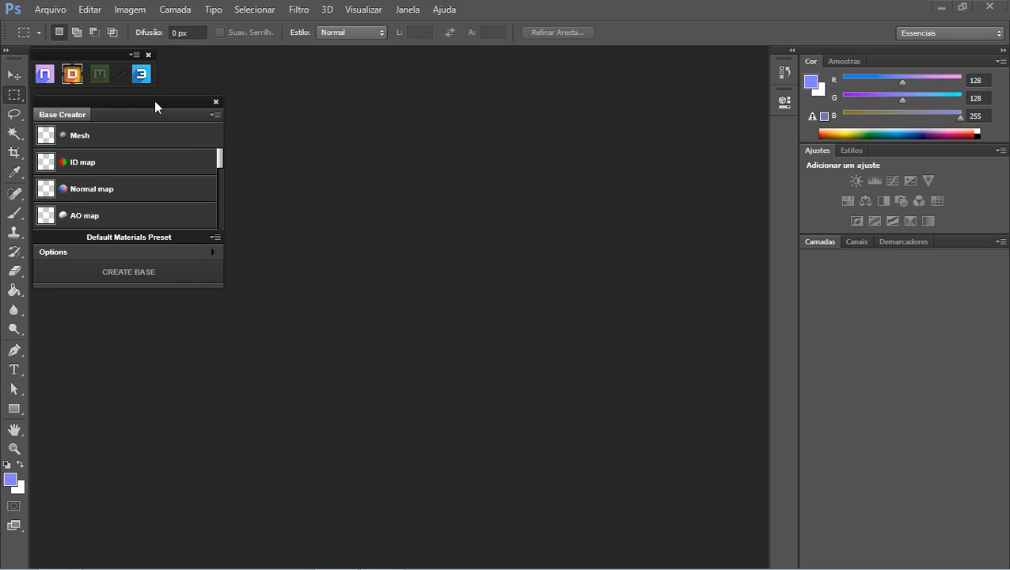
drag(154, 101, 155, 98)
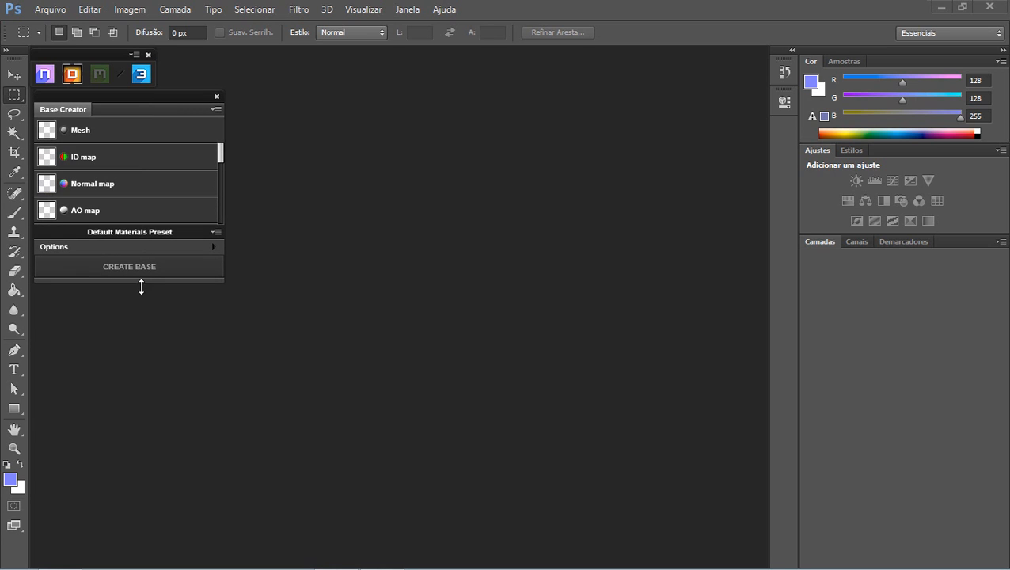
drag(145, 287, 138, 561)
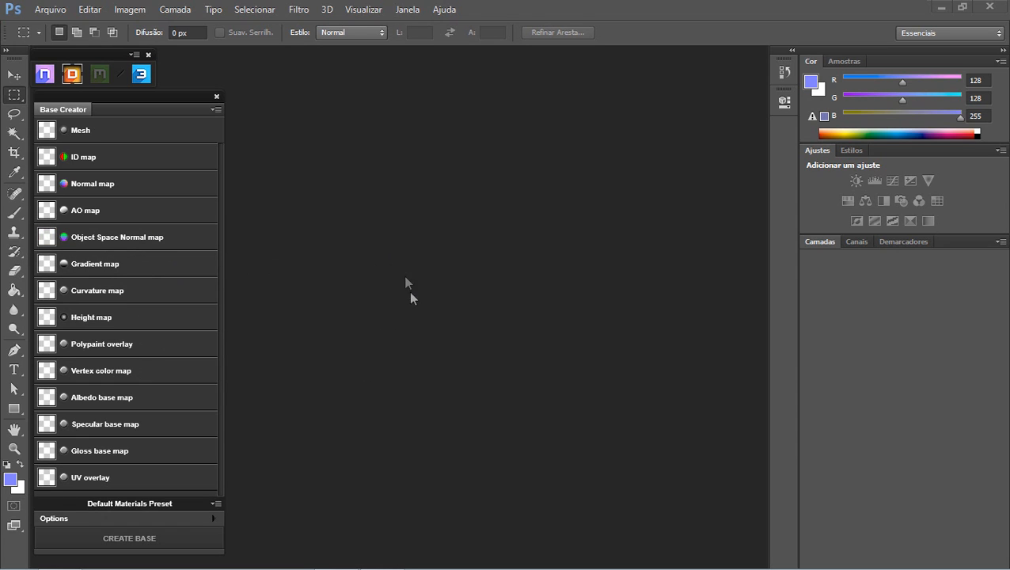
mouse_move(107, 240)
mouse_move(86, 406)
Examine Rock_12_map_normals.jpg and Rock_12_map_occlusion.jpg from the Rock_12 folder, and return to the Base Creator.
key(alt+Tab)
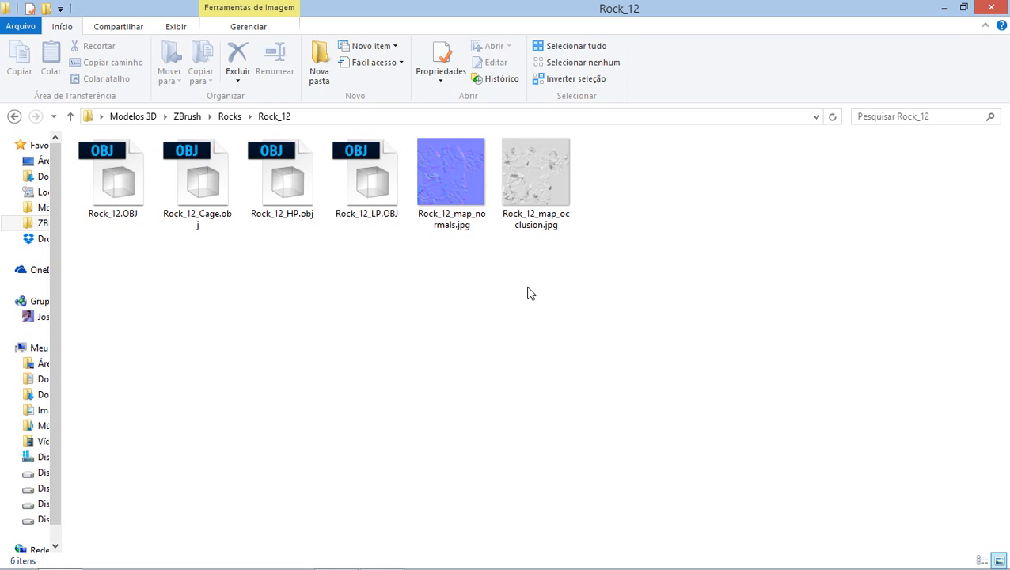
double_click(462, 185)
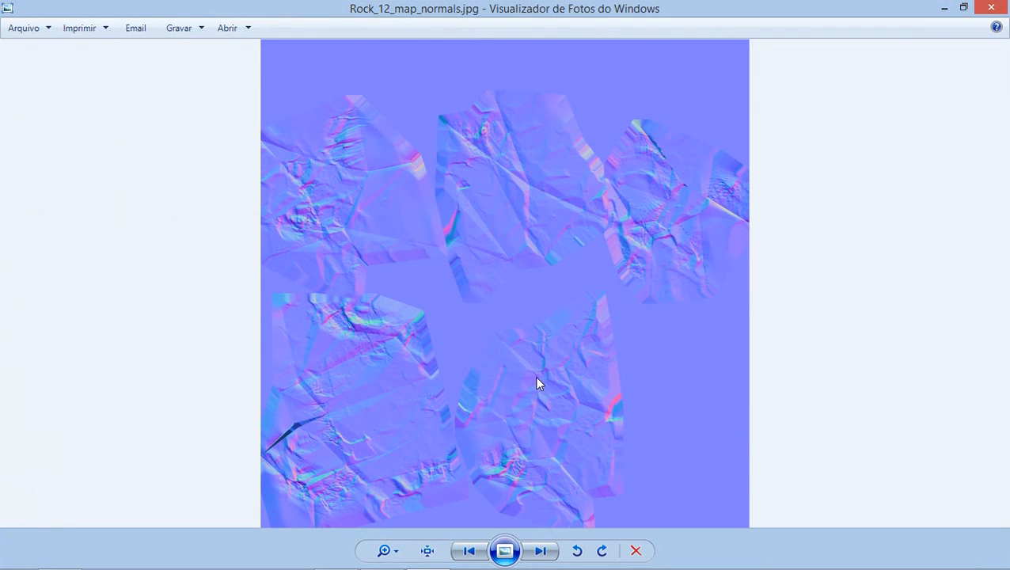
scroll(564, 219, up, 5)
scroll(752, 191, down, 5)
click(541, 551)
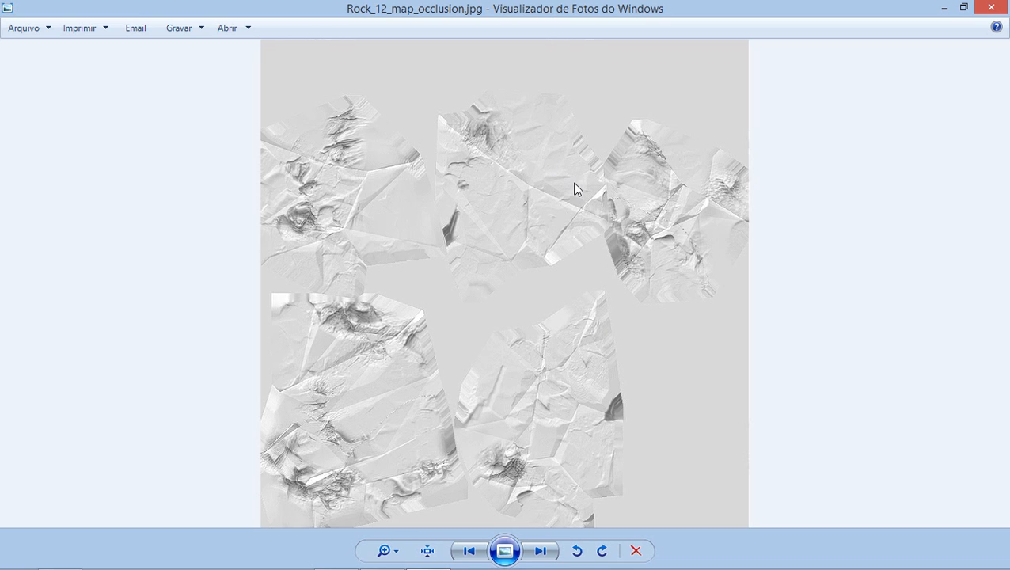
scroll(568, 208, up, 3)
scroll(460, 102, down, 3)
click(991, 8)
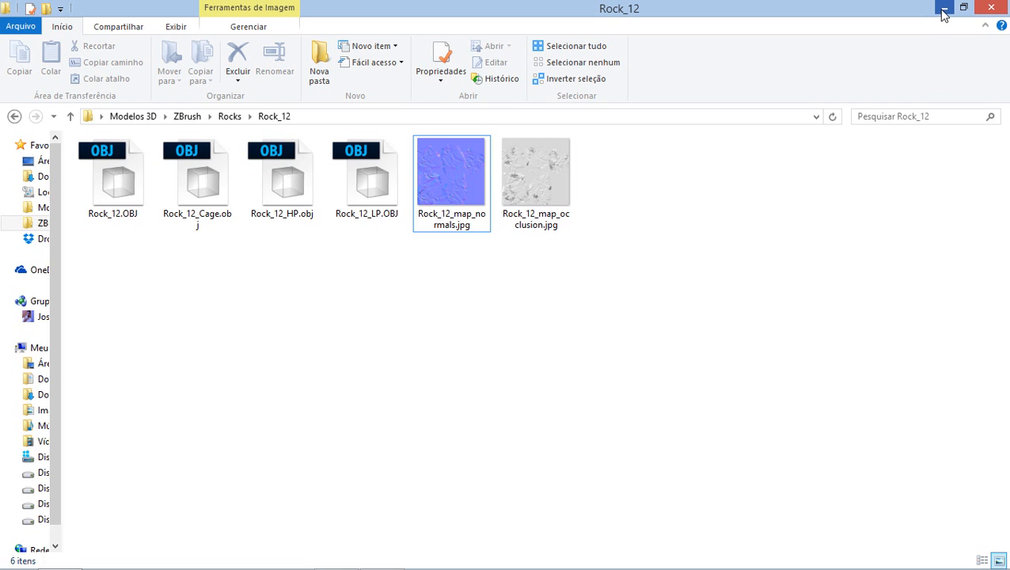
click(943, 10)
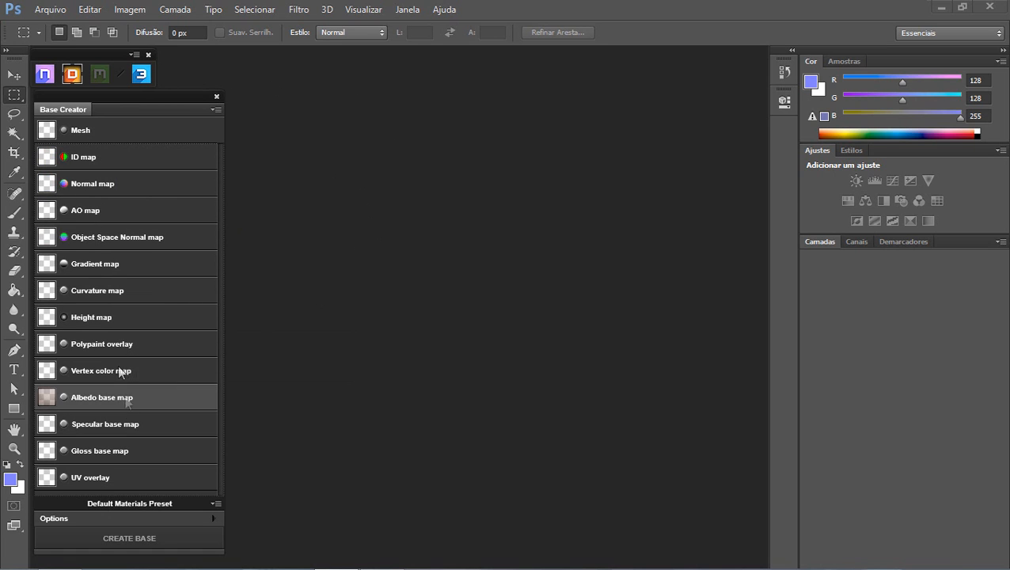
Load Rock_12_LP.OBJ from the Rock_12 folder as the Base Creator's mesh input.
mouse_move(100, 175)
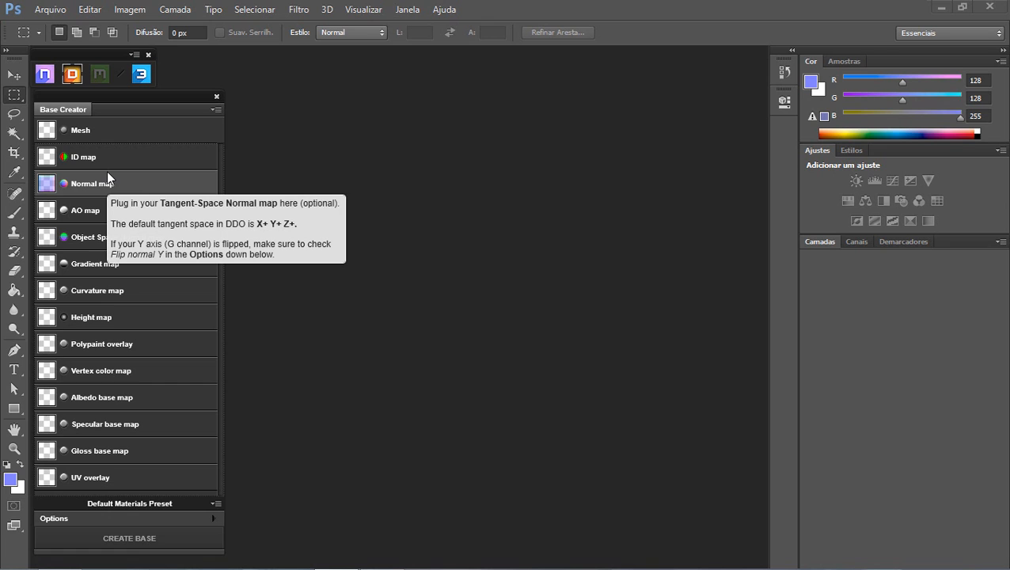
mouse_move(99, 131)
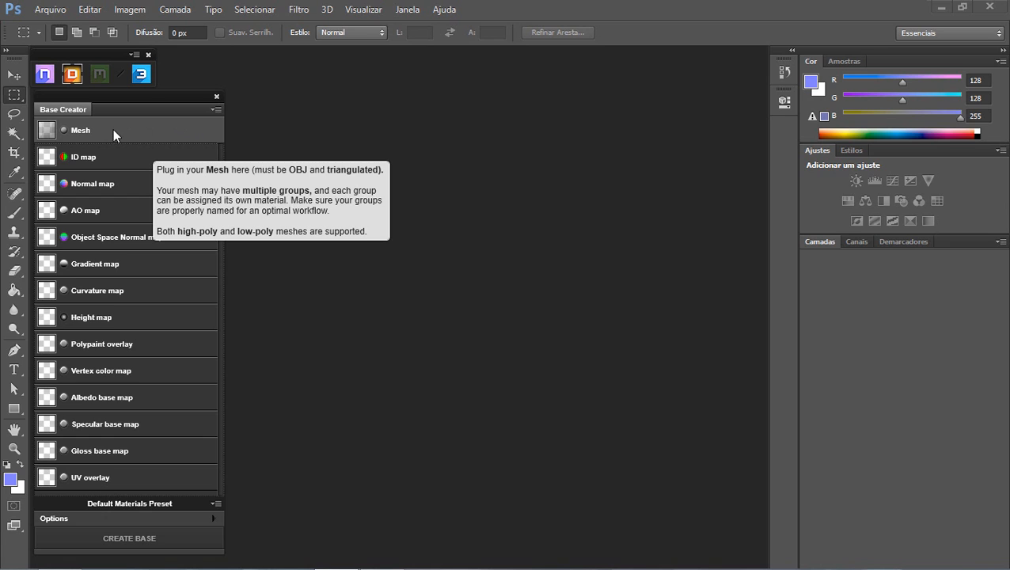
click(114, 130)
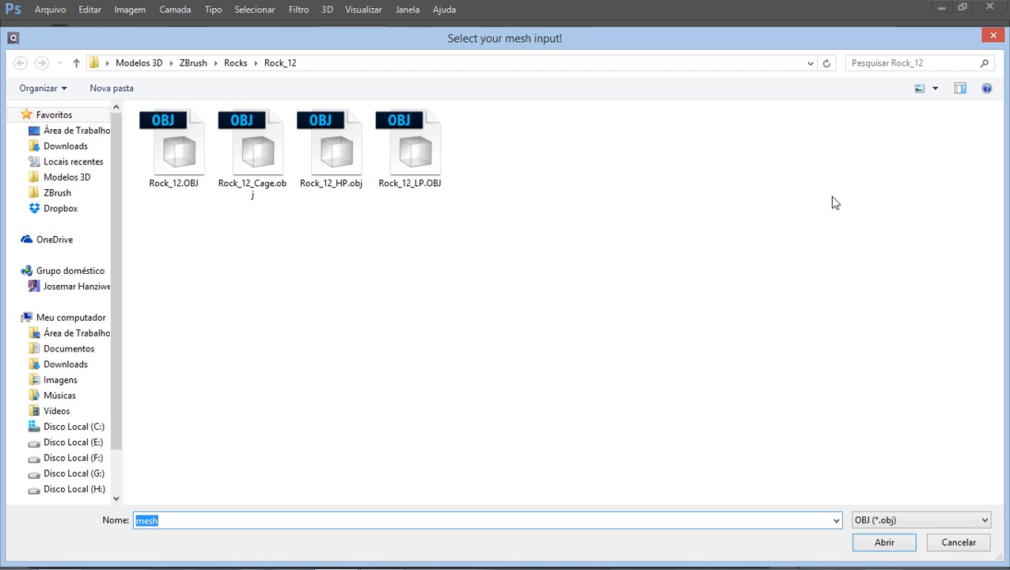
click(165, 162)
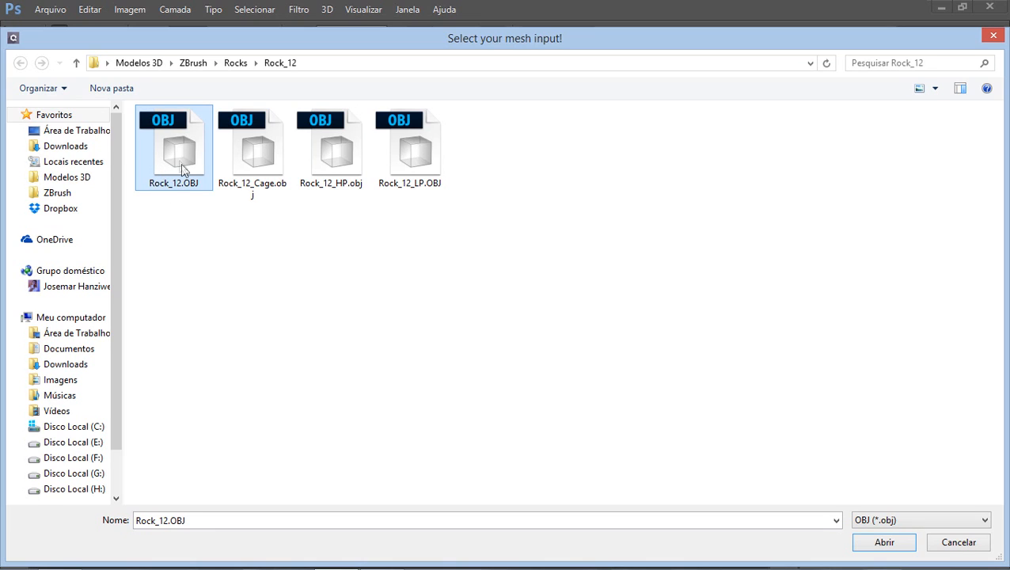
click(255, 168)
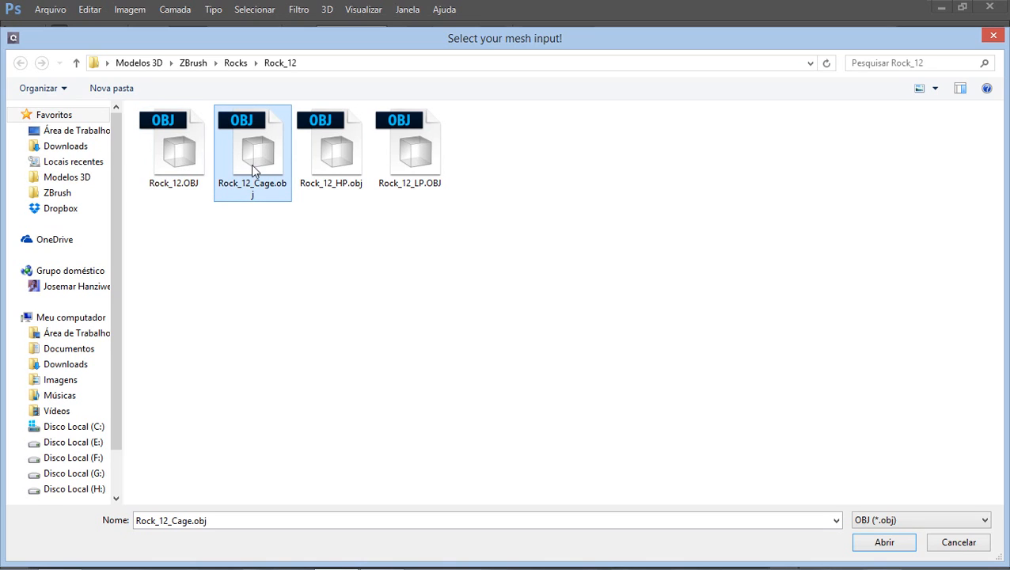
click(340, 152)
click(401, 180)
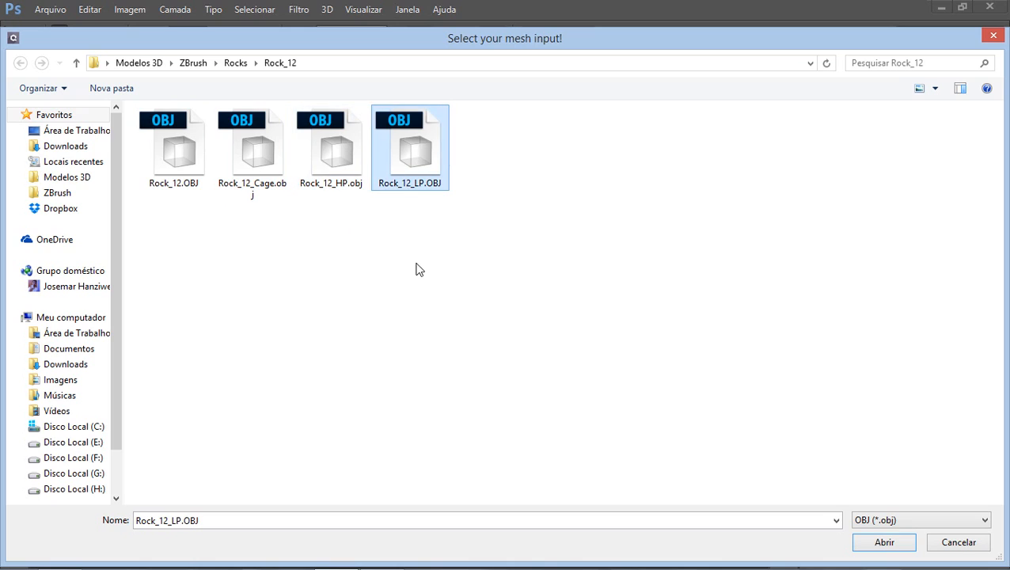
click(176, 187)
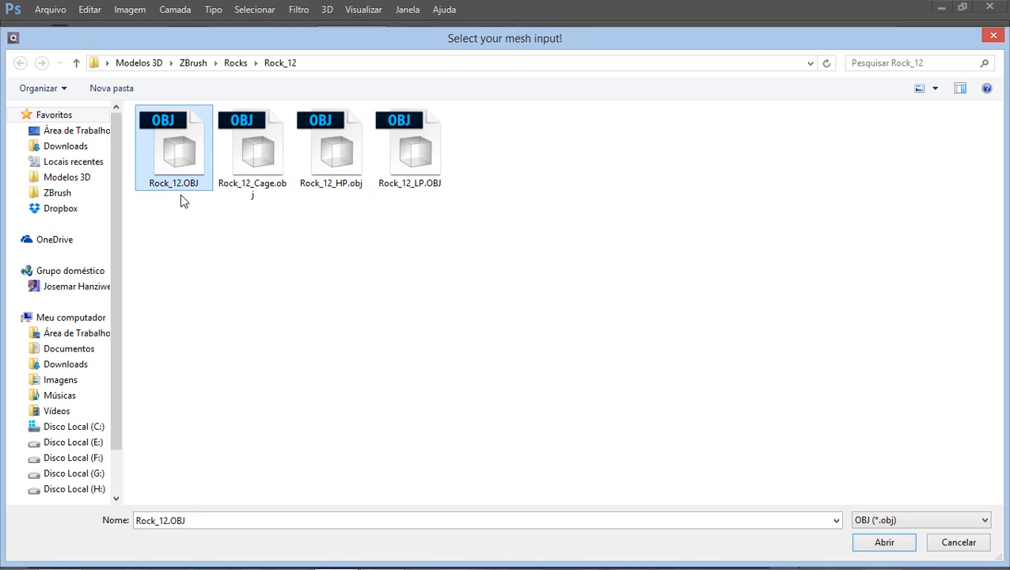
click(287, 235)
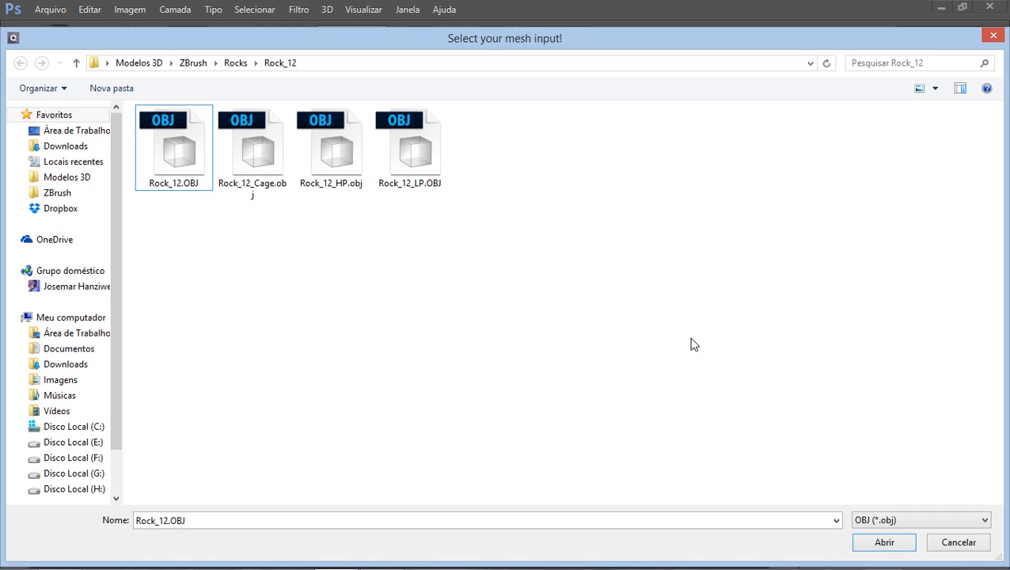
click(414, 159)
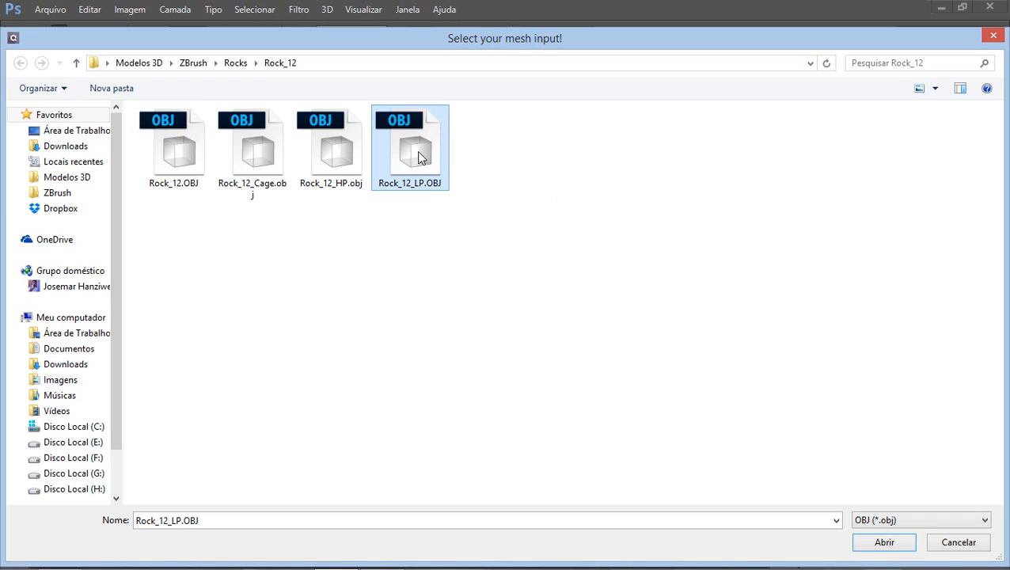
click(863, 548)
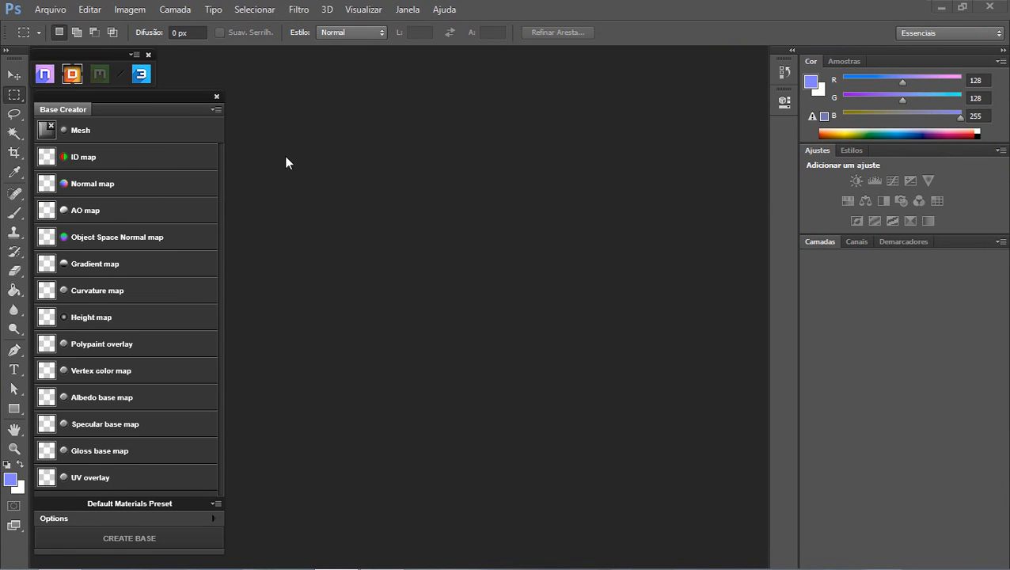
Load Rock_12_map_normals.jpg as the normal map input.
mouse_move(151, 204)
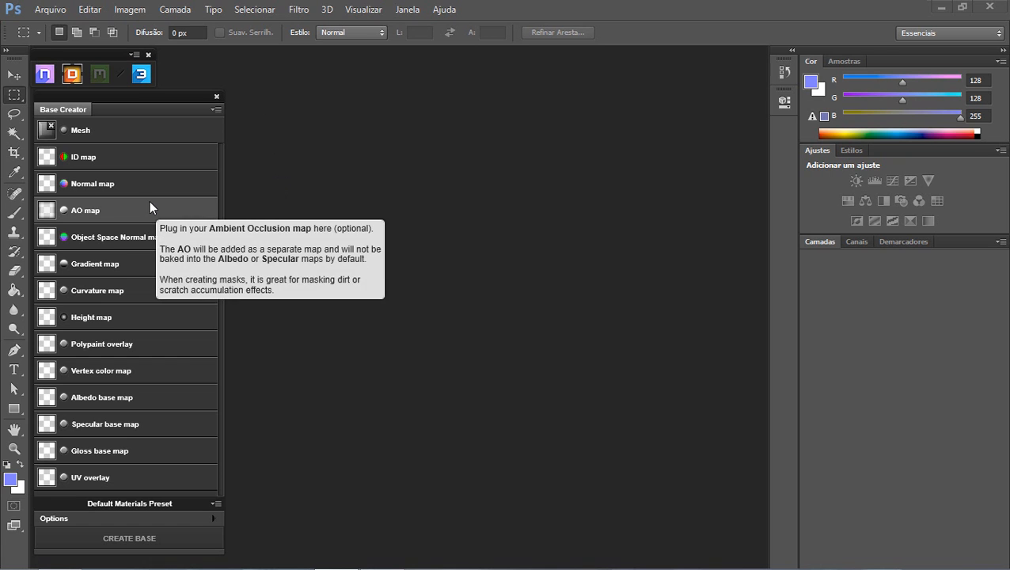
mouse_move(151, 185)
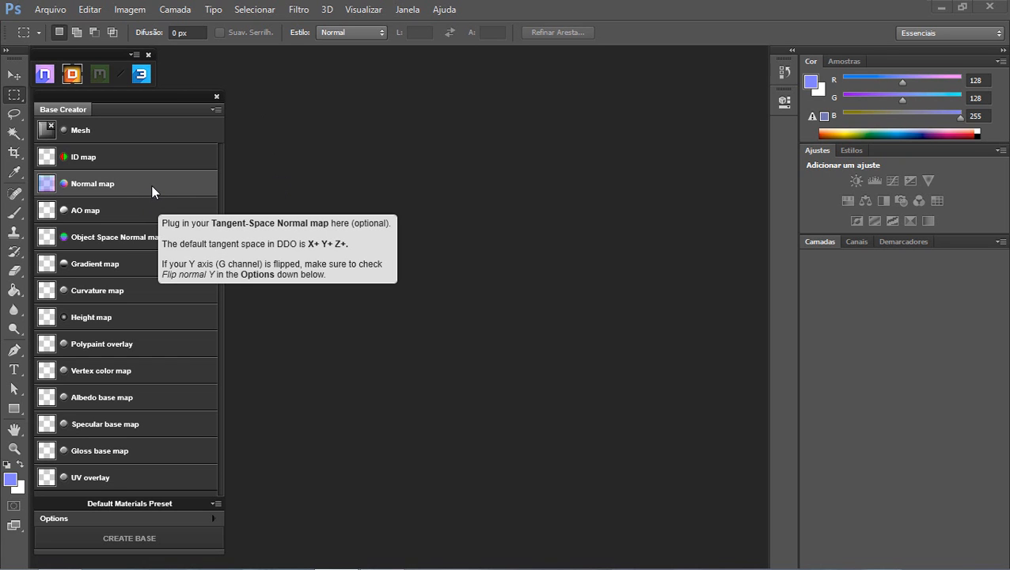
click(150, 185)
double_click(477, 158)
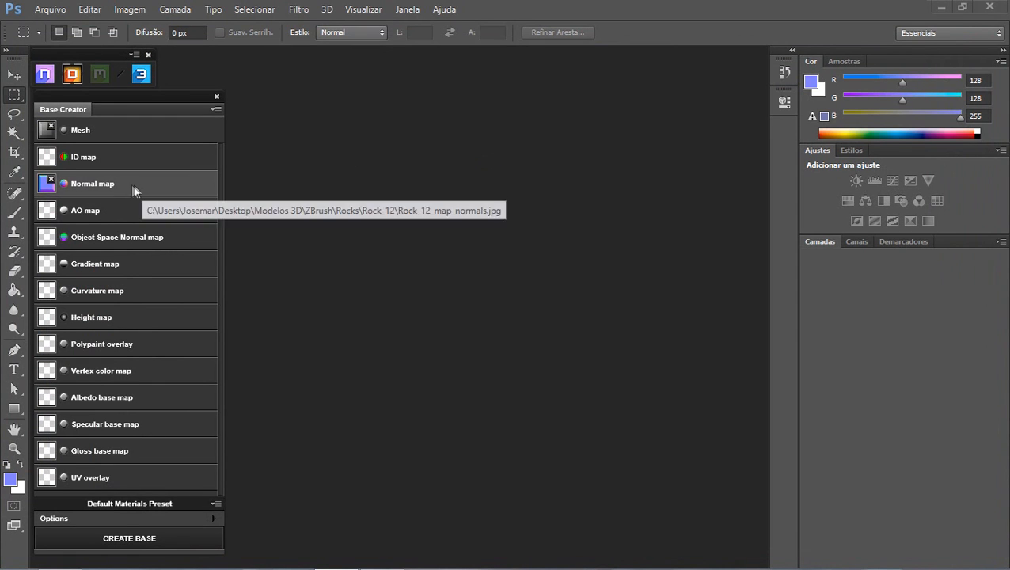
Load Rock_12_map_occlusion.jpg as the AO map input.
mouse_move(118, 210)
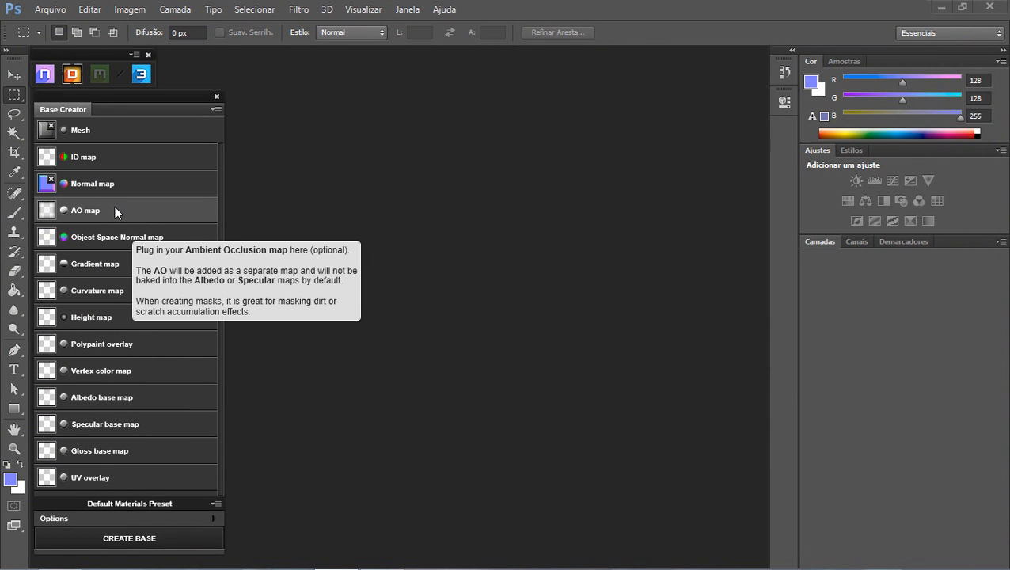
click(110, 208)
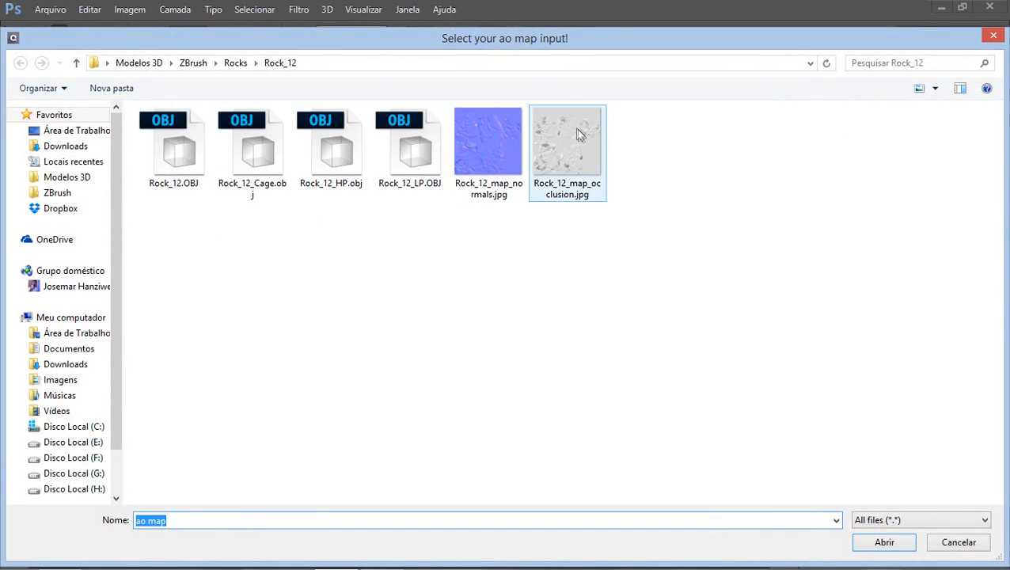
double_click(580, 152)
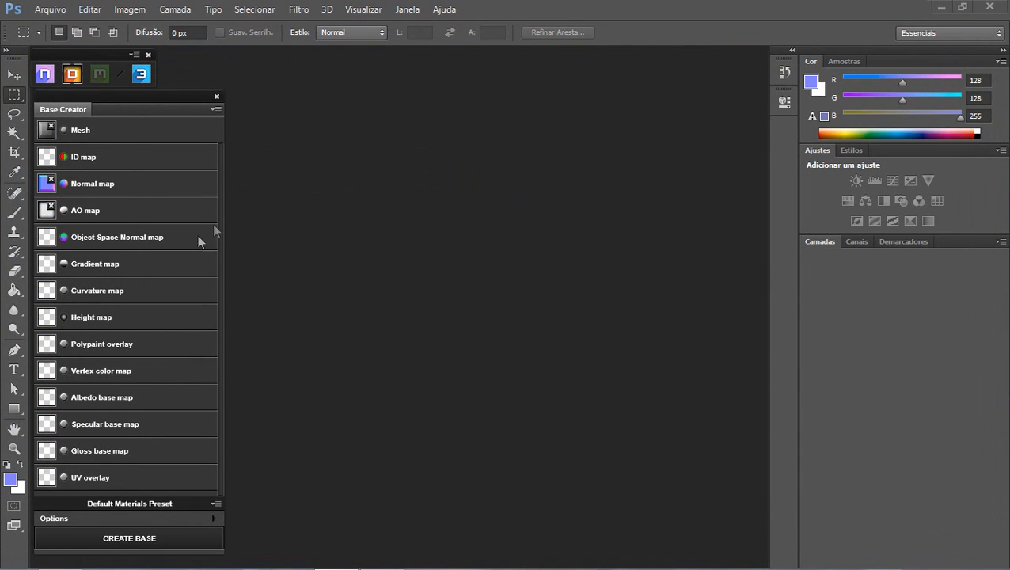
Create the base from the loaded mesh, normal map and AO map, leaving the other map inputs empty.
mouse_move(129, 320)
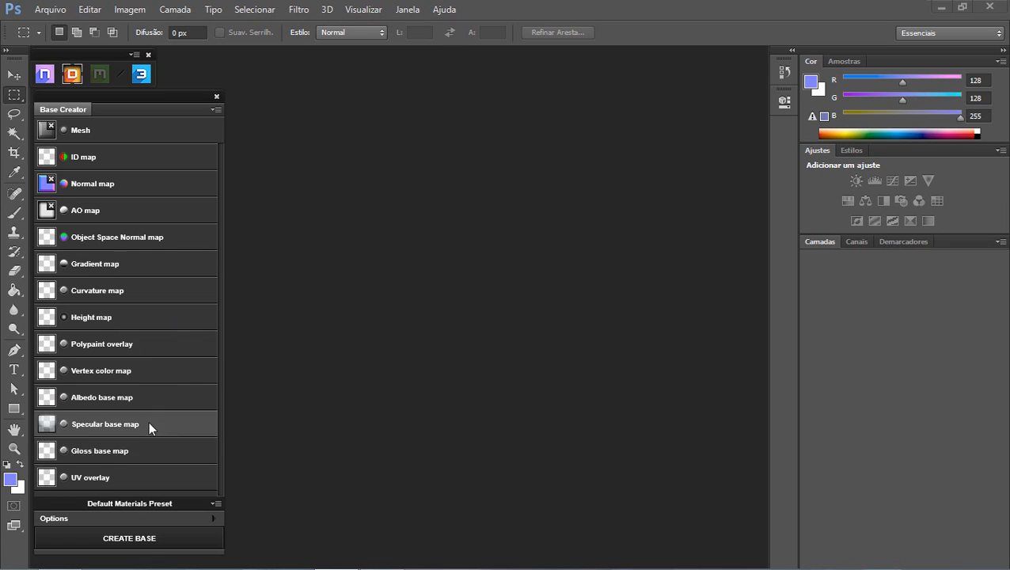
mouse_move(180, 481)
mouse_move(91, 425)
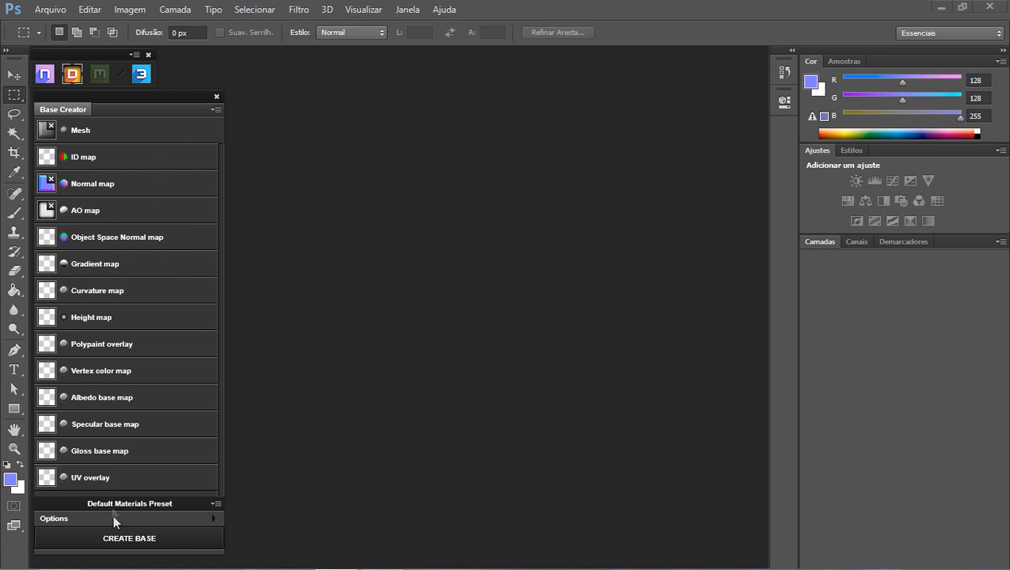
click(198, 538)
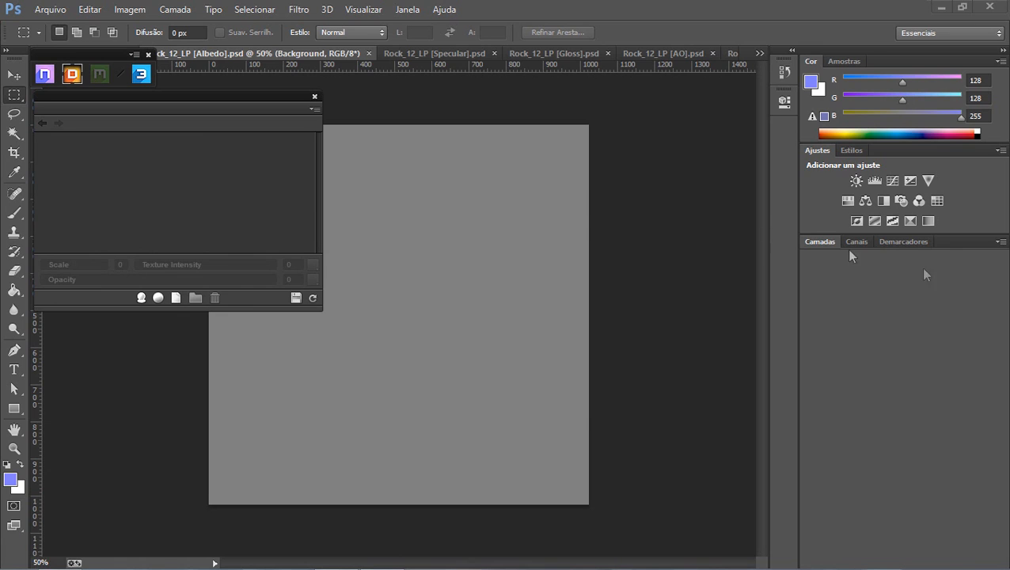
Reposition the floating DDO map window over the canvas and check the list of open Rock_12_LP documents.
drag(189, 100, 376, 150)
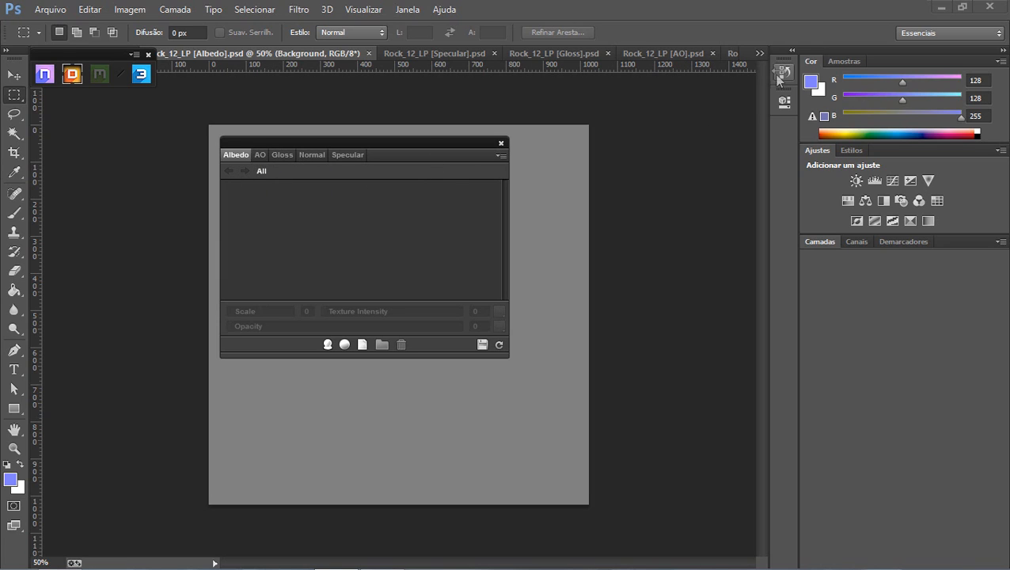
click(759, 53)
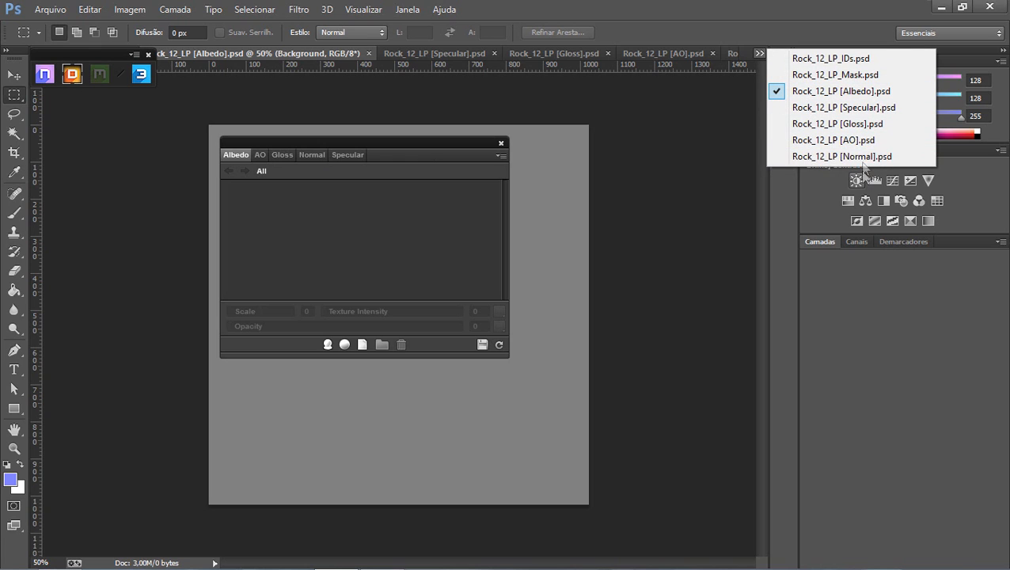
click(330, 211)
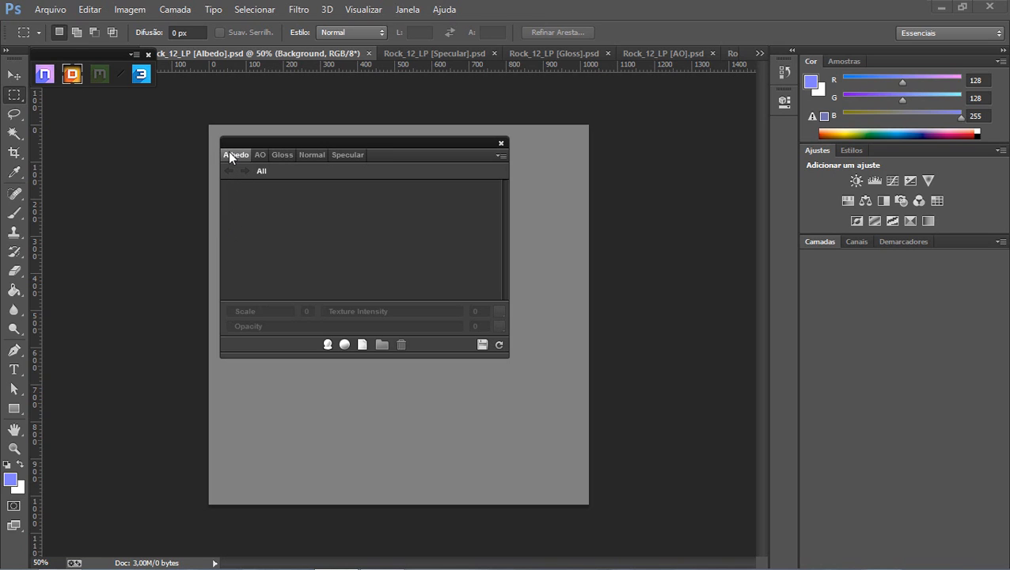
drag(413, 142, 440, 243)
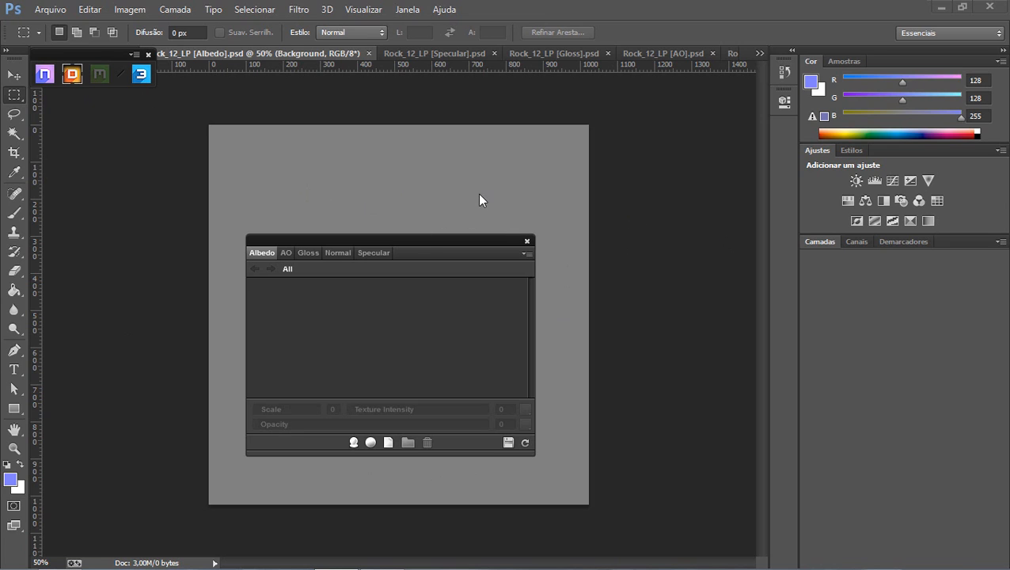
drag(428, 251, 414, 211)
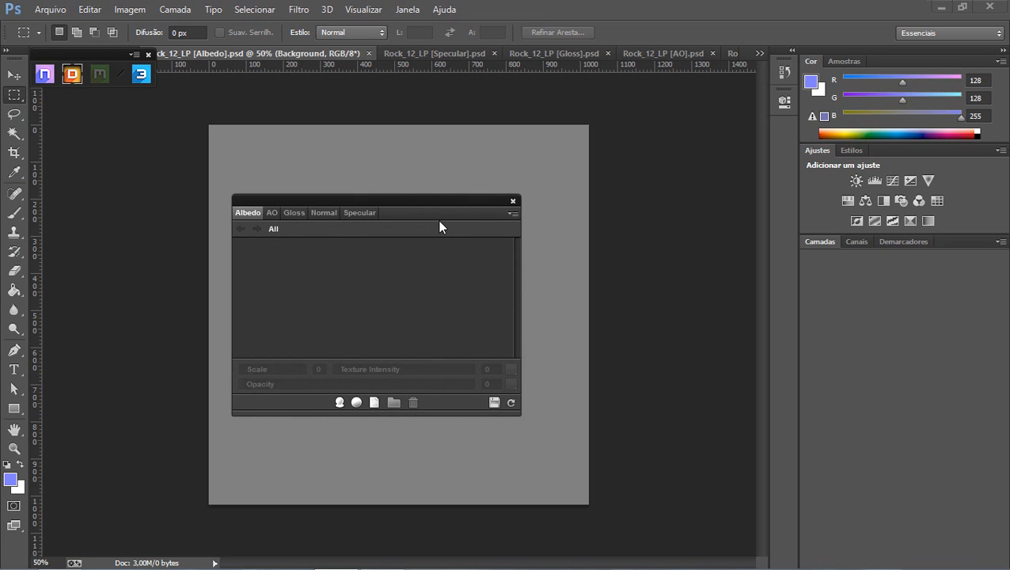
View the AO map and its layers, and switch back to the Albedo map.
click(270, 214)
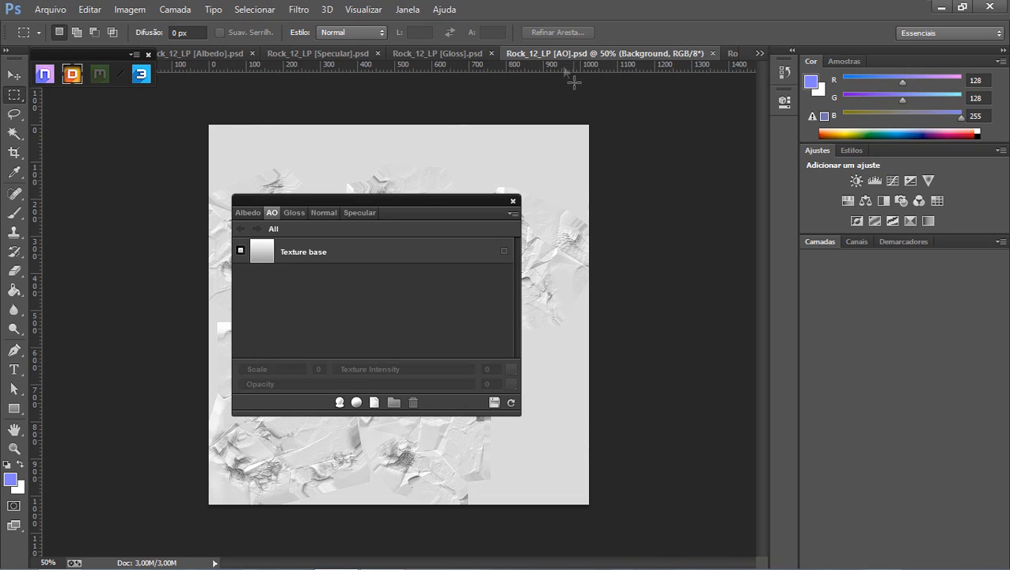
click(205, 54)
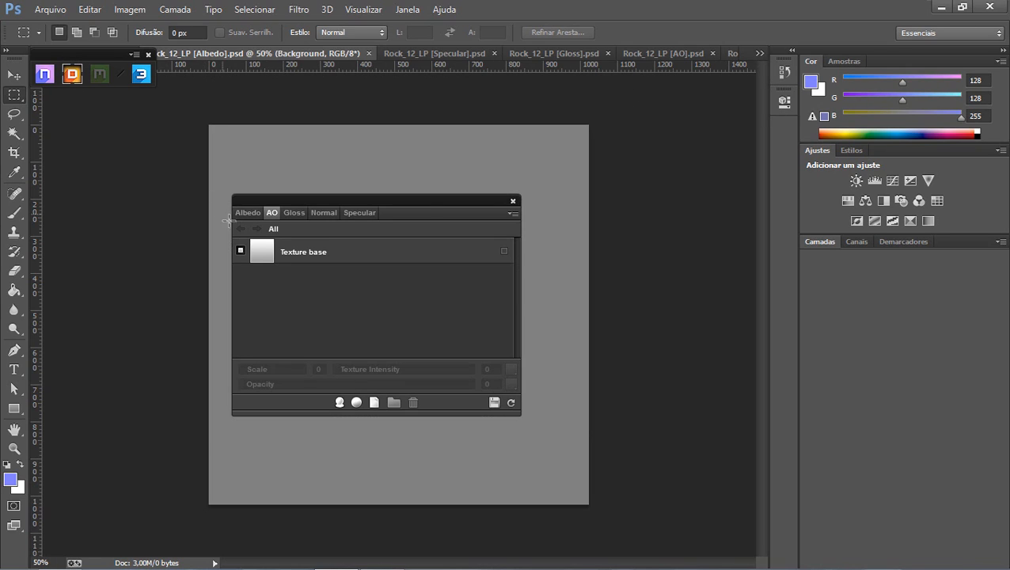
click(242, 213)
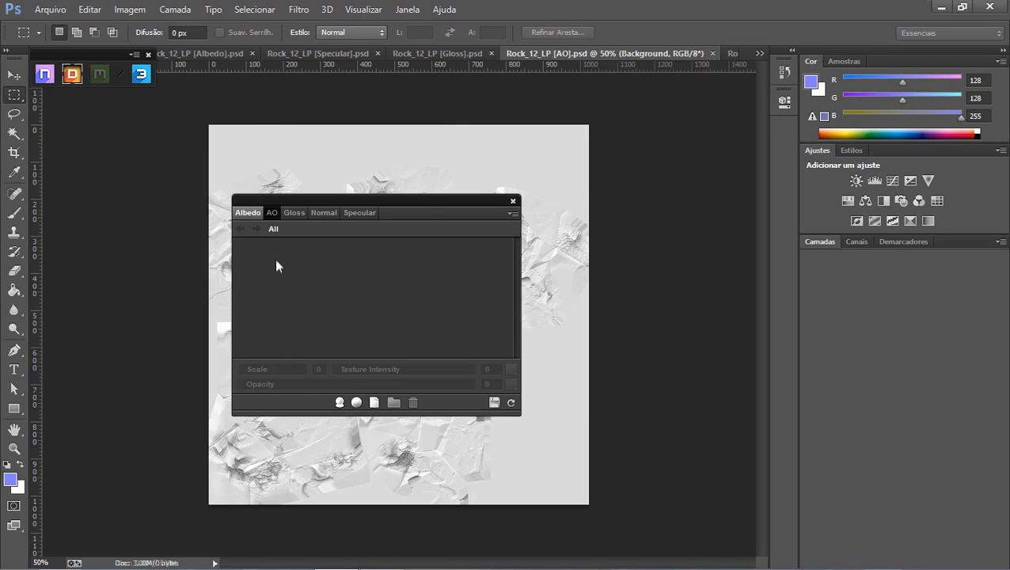
Compare the AO map and its Texture base layer with the Albedo map, and move the DDO map window aside.
click(271, 213)
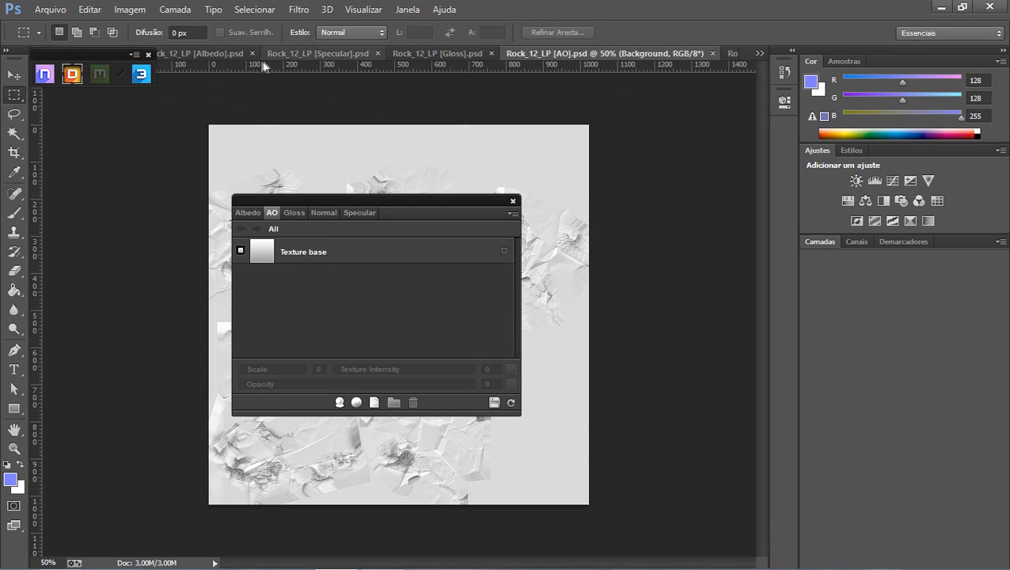
click(208, 54)
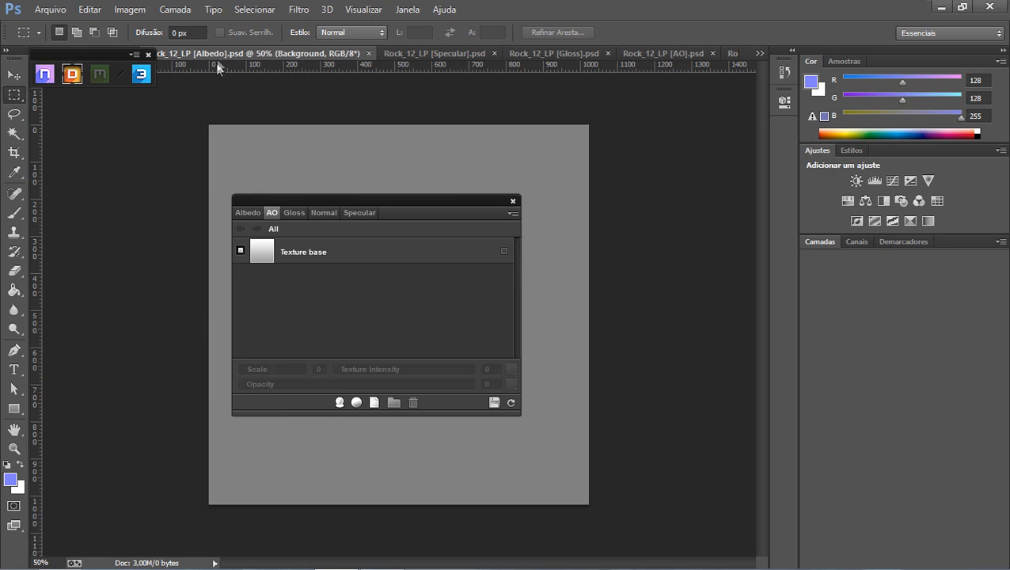
click(247, 213)
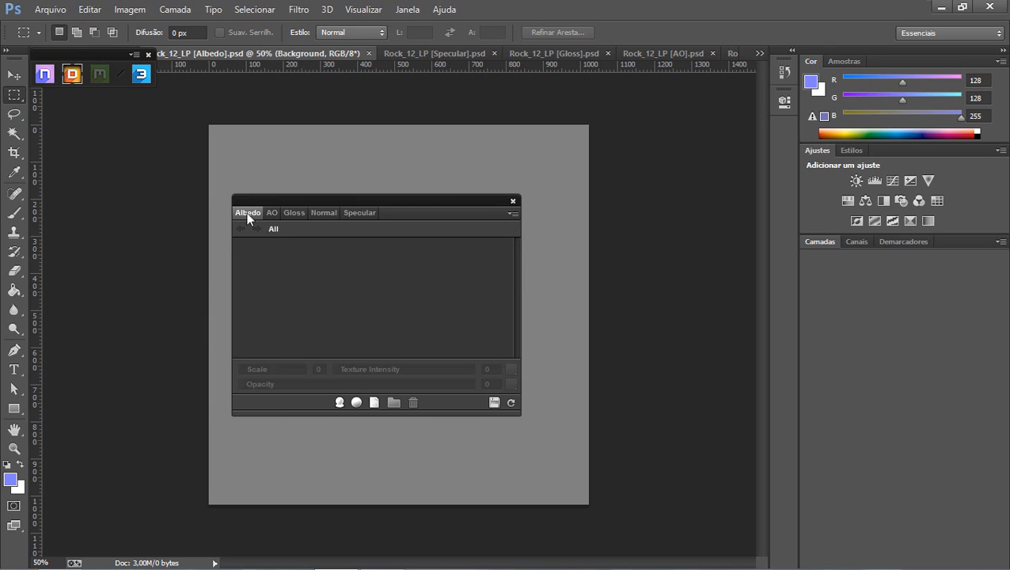
click(269, 214)
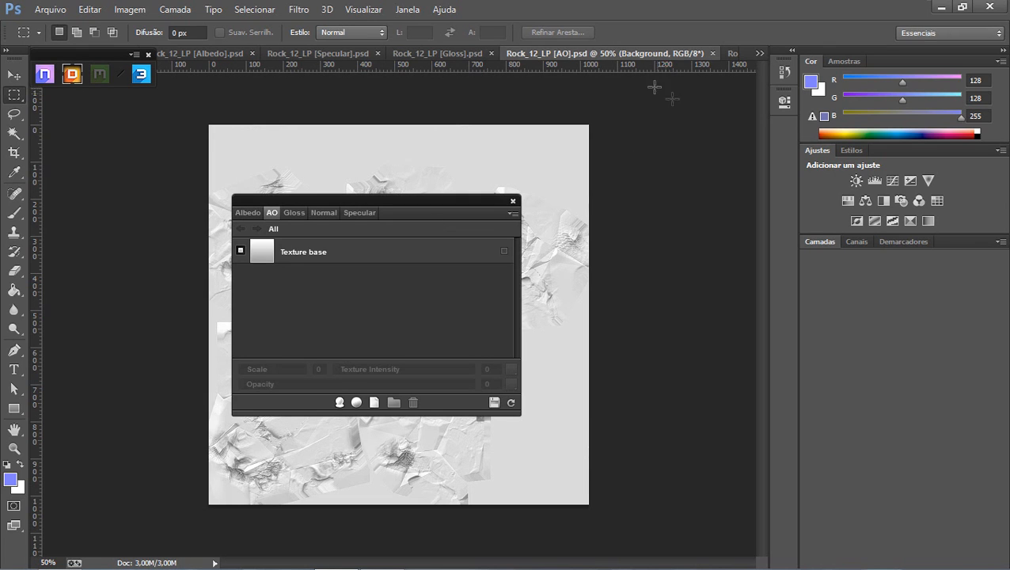
drag(453, 210, 683, 267)
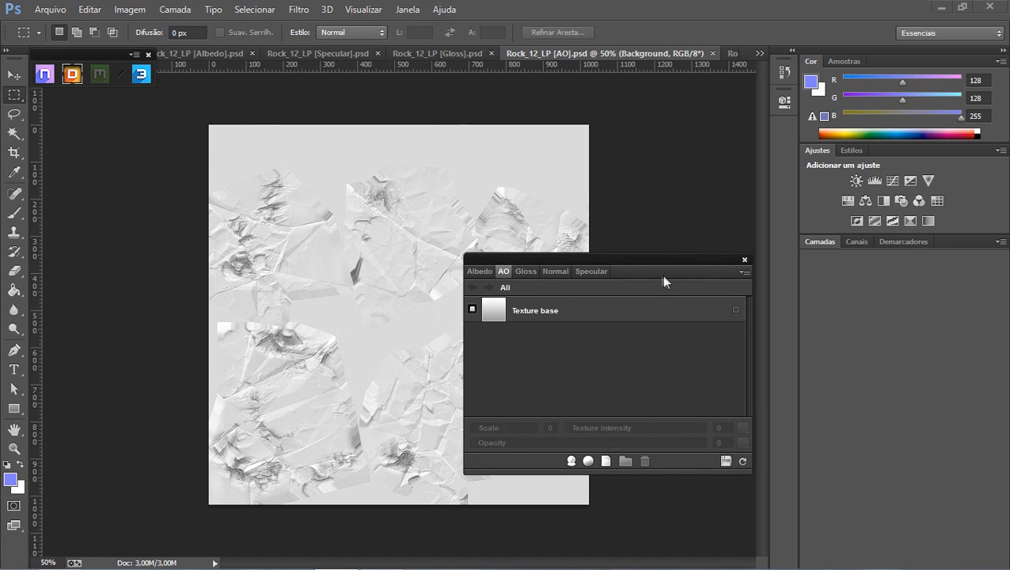
drag(654, 264, 605, 272)
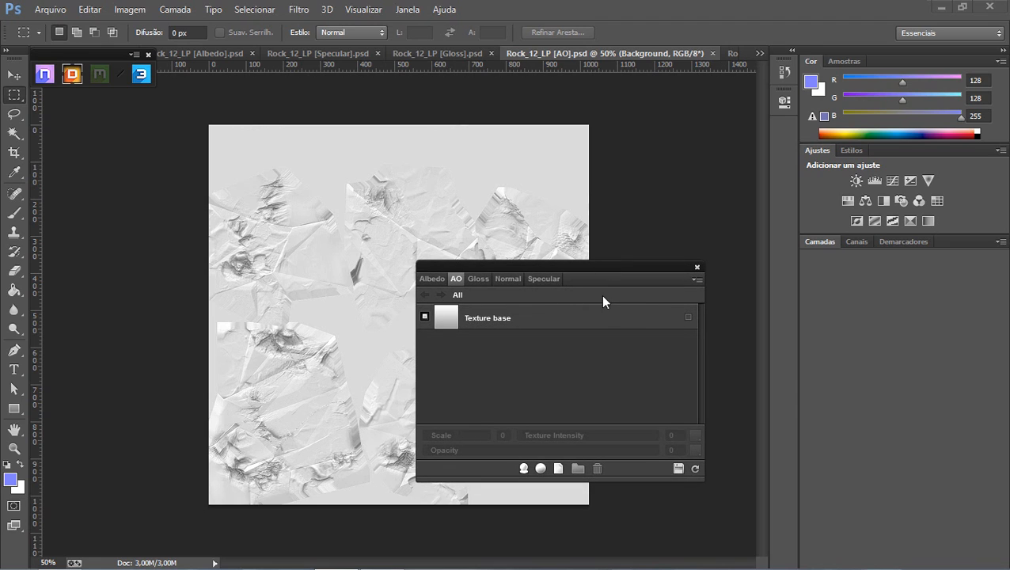
View the Gloss and Specular maps and their layer lists, and return to the Albedo map.
click(478, 281)
click(539, 280)
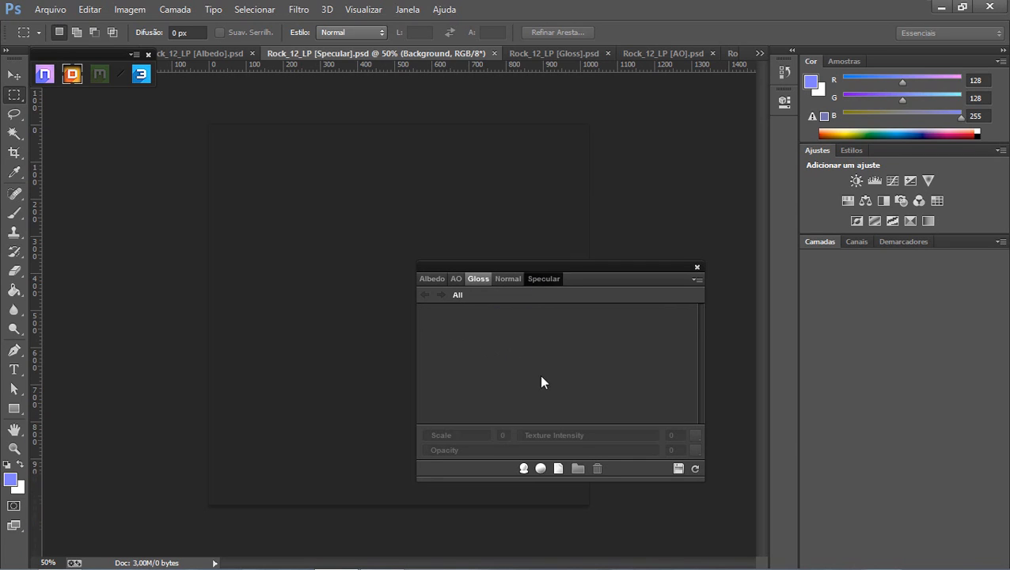
click(478, 280)
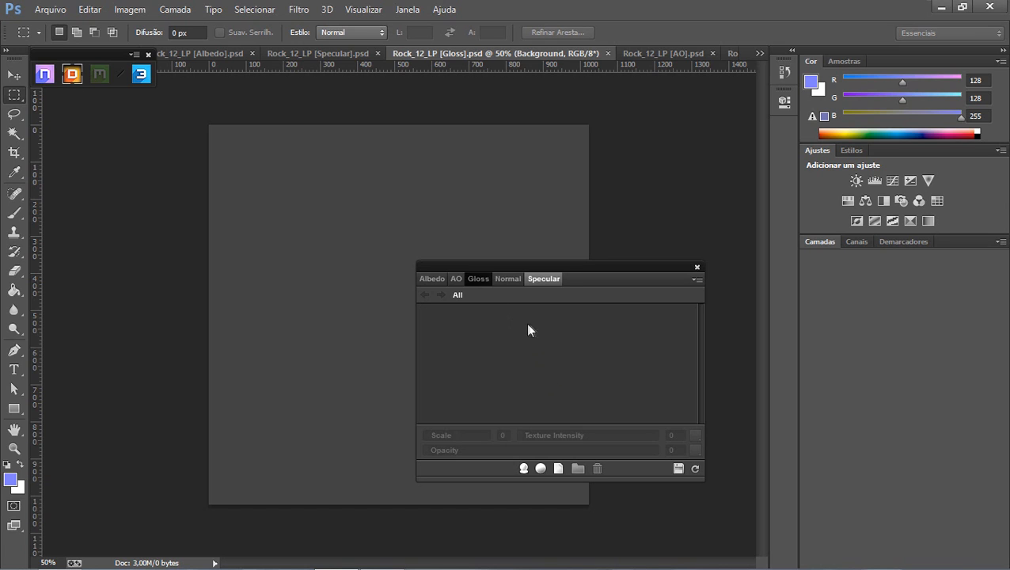
click(540, 280)
click(432, 280)
Open the 3DO preview of the rock and arrange its window beside the DDO map window.
drag(568, 271, 366, 139)
click(141, 74)
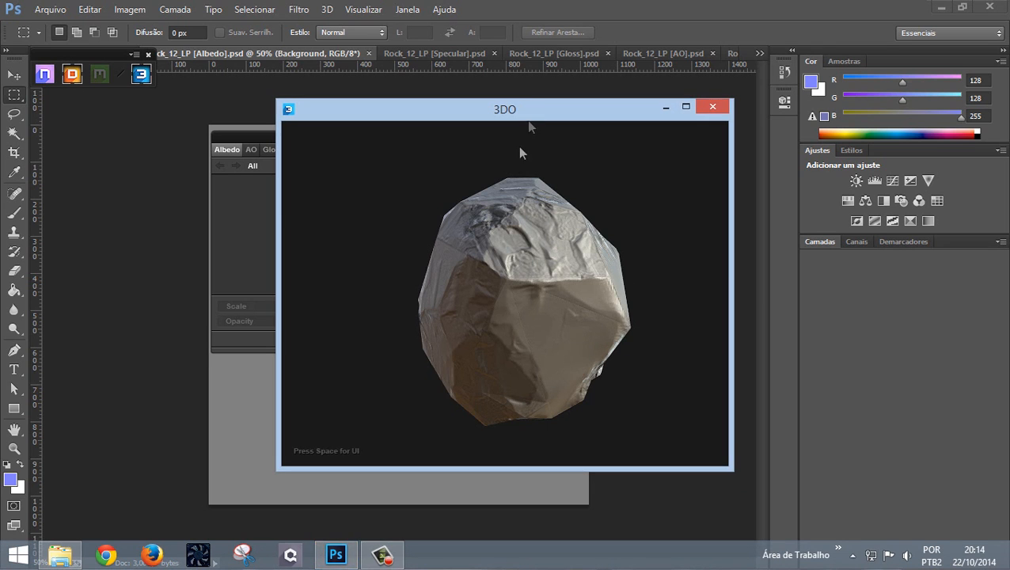
drag(428, 107, 659, 123)
drag(468, 140, 314, 118)
drag(771, 140, 840, 230)
drag(757, 119, 801, 62)
Inspect the rock's surface detail in the 3DO preview up close and from several angles.
mouse_move(862, 288)
mouse_down()
mouse_move(646, 226)
mouse_move(688, 117)
mouse_move(748, 251)
mouse_move(787, 171)
mouse_move(769, 313)
mouse_up()
right_drag(769, 308, 706, 189)
drag(706, 189, 745, 184)
right_drag(746, 183, 766, 183)
drag(766, 183, 794, 231)
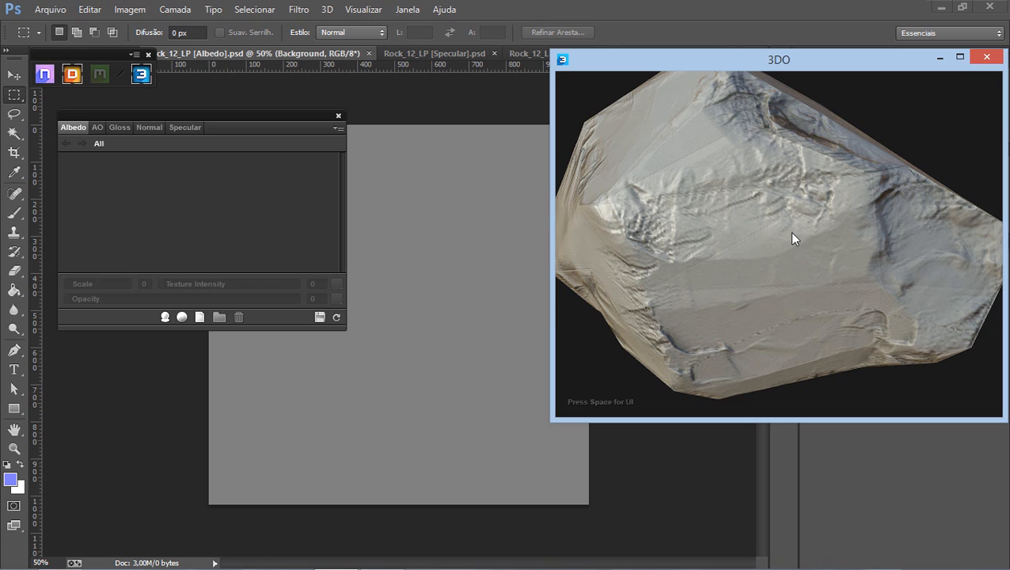
drag(795, 231, 918, 225)
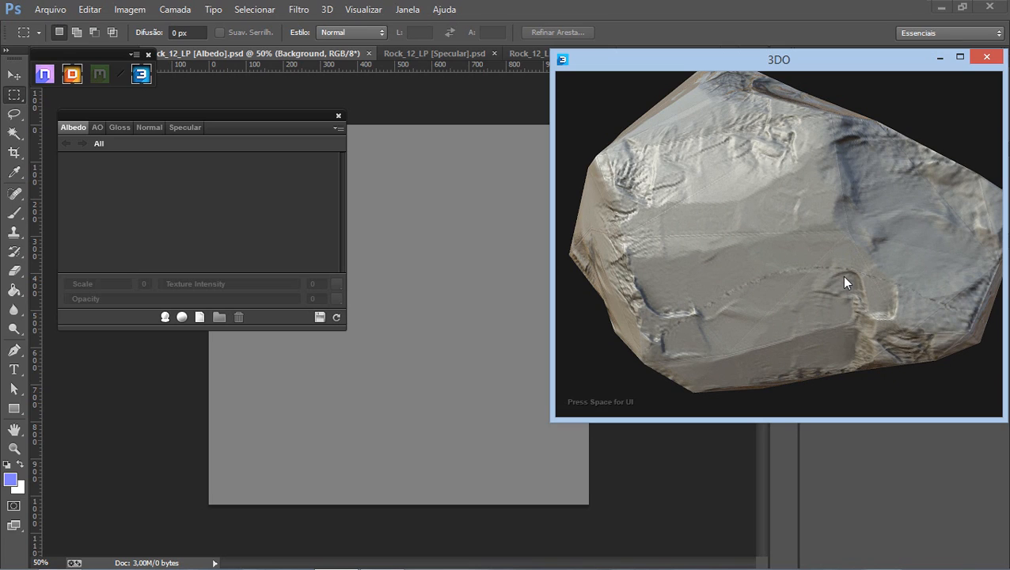
drag(841, 276, 809, 277)
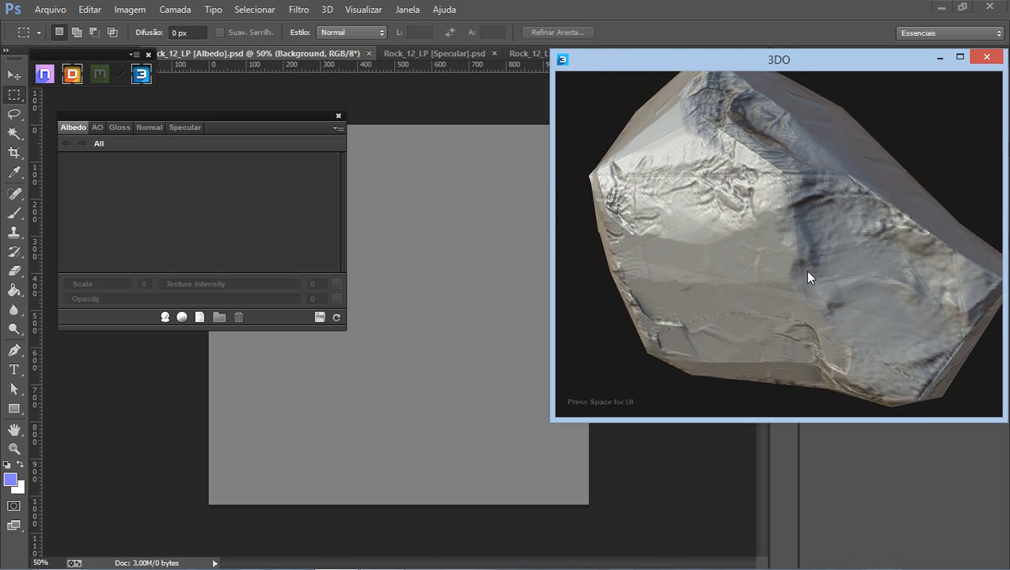
Review the AO, Gloss, Normal and Albedo maps with the 3DO preview moved aside, and select the AO map's Texture base layer.
click(98, 128)
drag(214, 127, 280, 151)
click(660, 61)
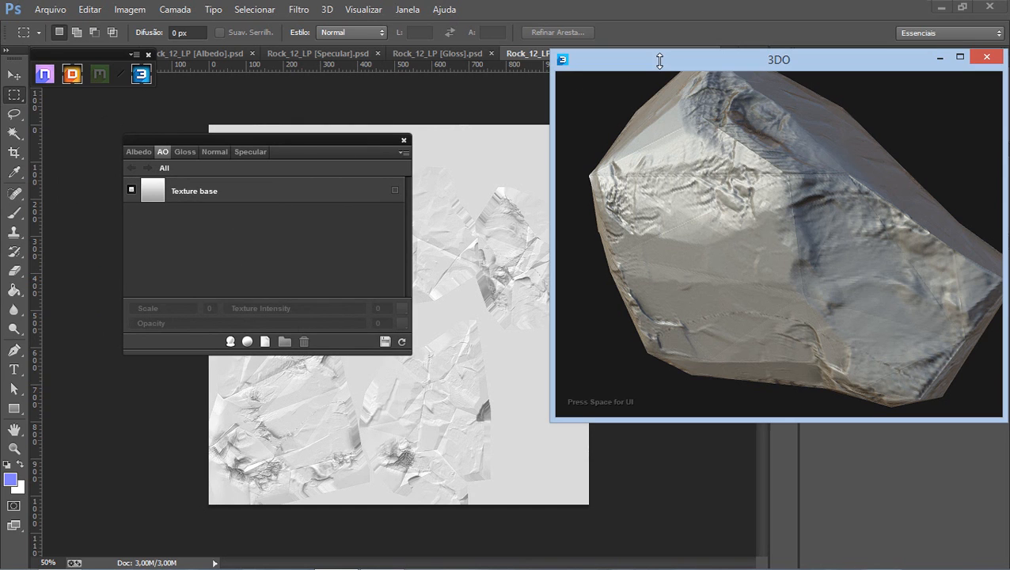
drag(673, 61, 231, 511)
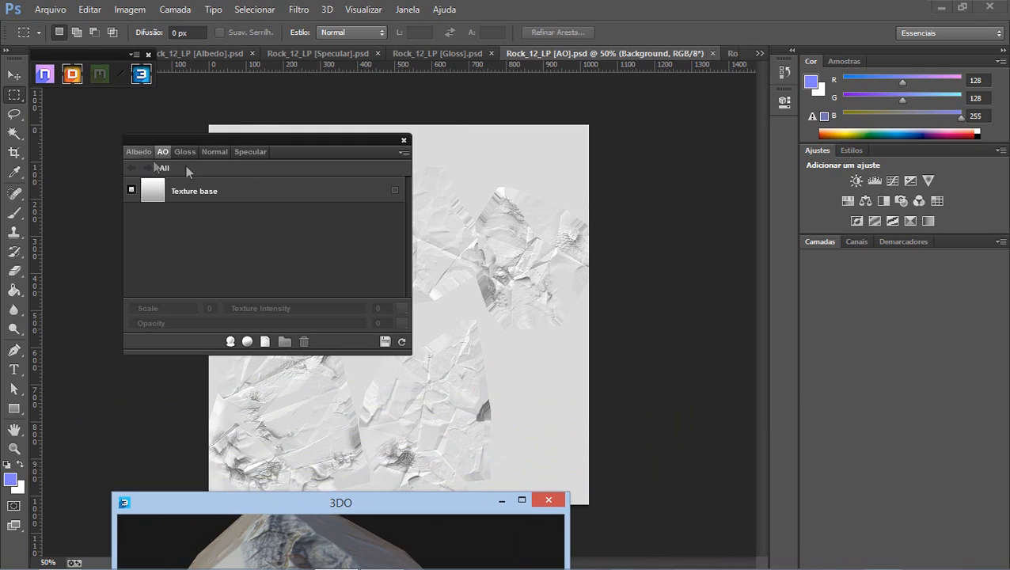
click(184, 151)
click(214, 151)
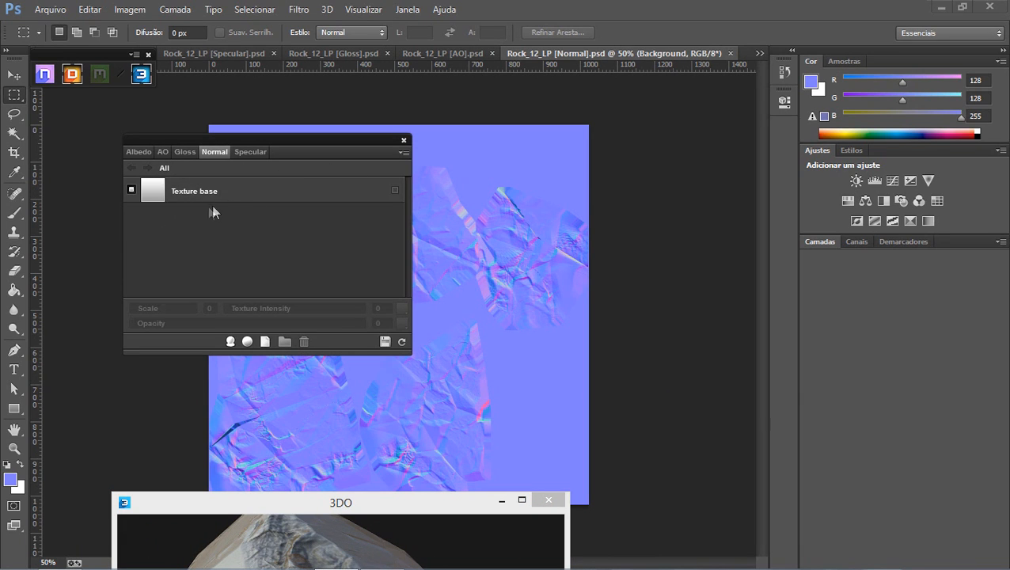
click(139, 151)
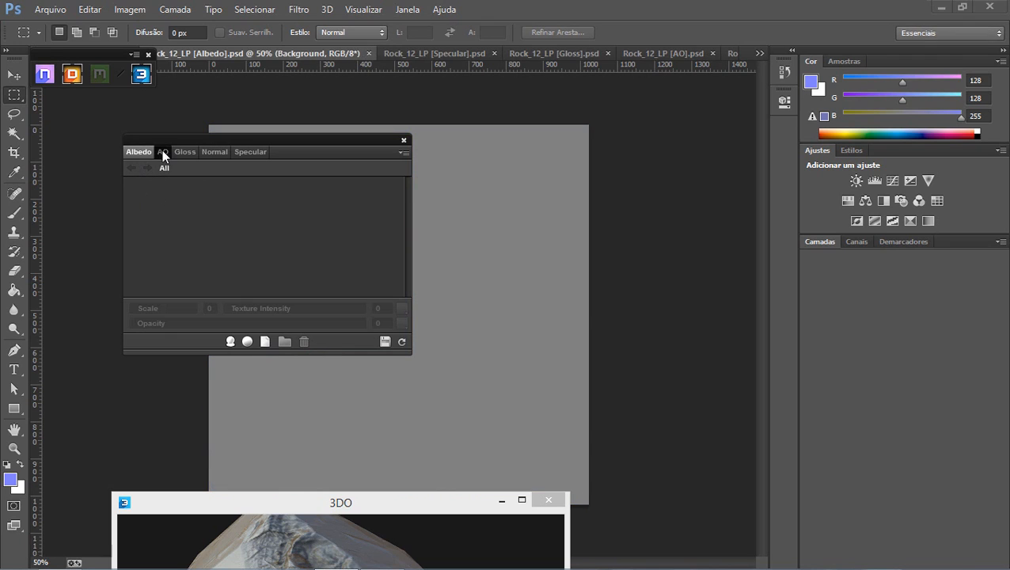
click(162, 151)
click(252, 196)
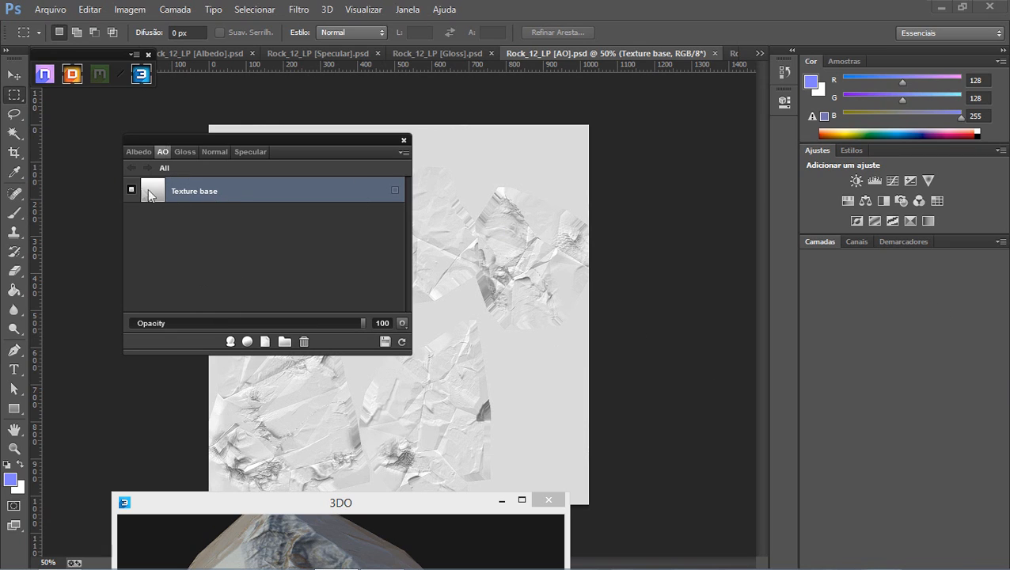
Bring the 3DO preview beside the map window and hide the AO map's Texture base layer to inspect the rock and Normal map without it.
drag(401, 514, 826, 104)
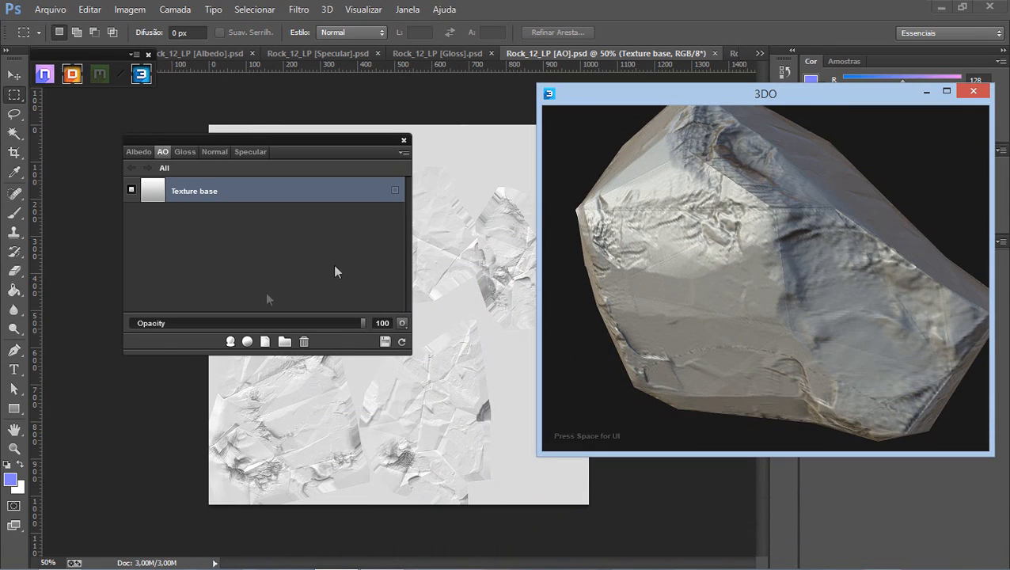
click(131, 191)
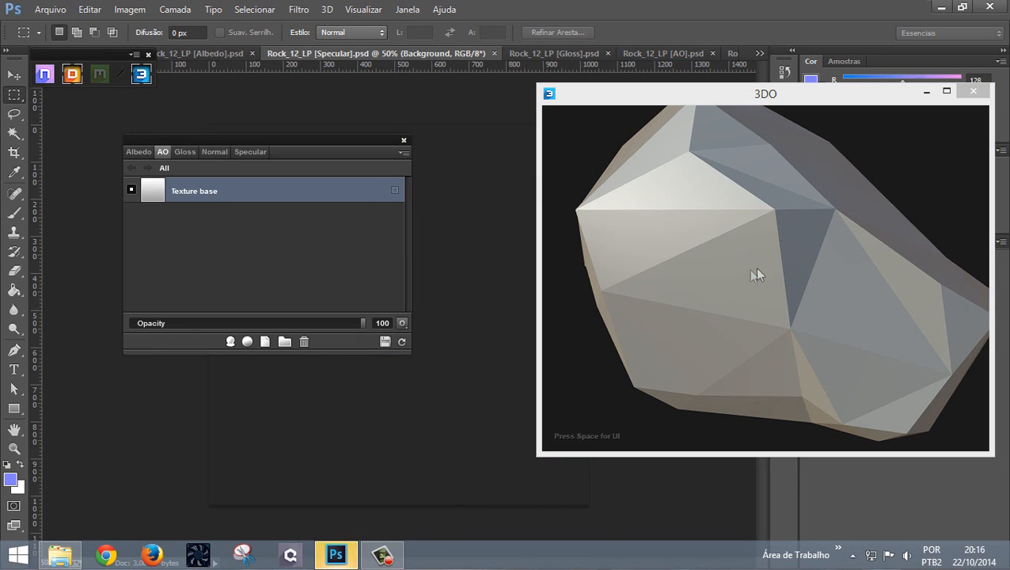
drag(818, 309, 776, 307)
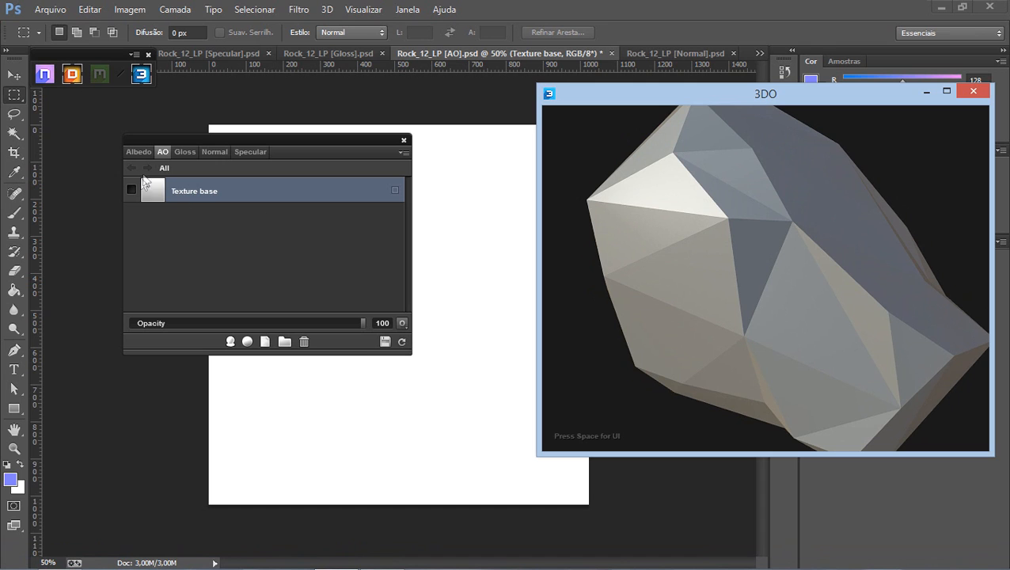
click(182, 152)
click(204, 152)
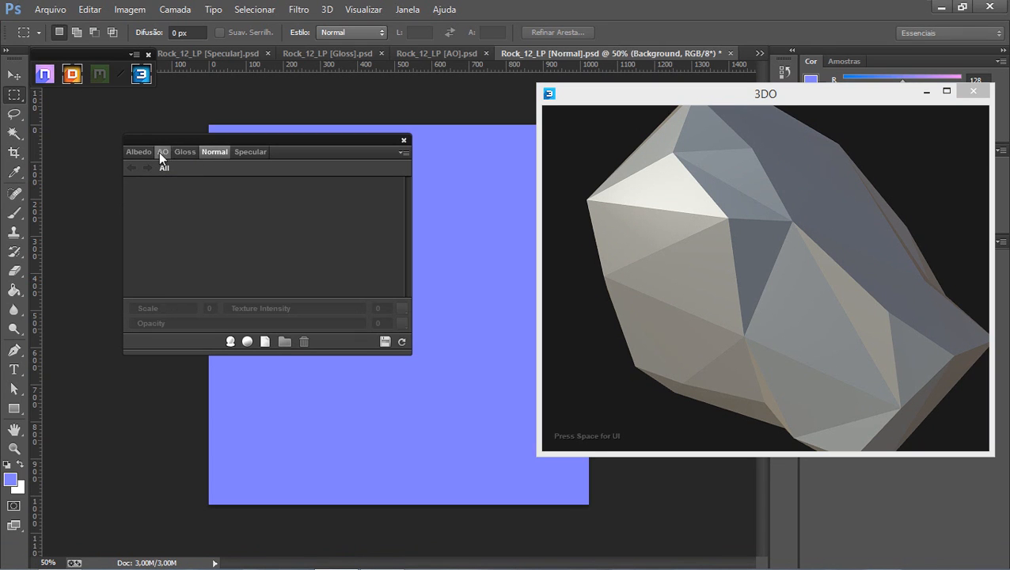
drag(679, 301, 780, 308)
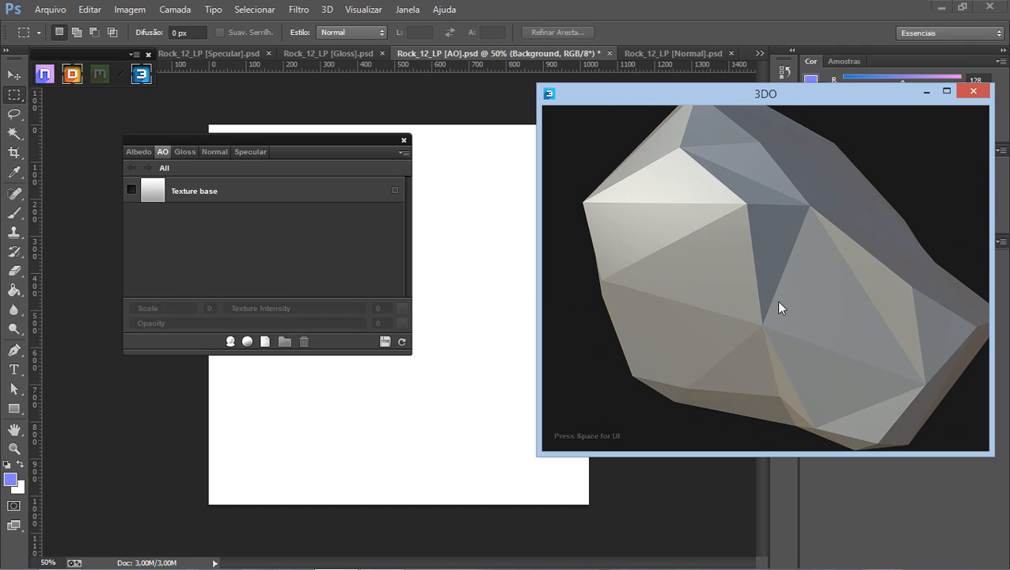
Show the AO map's Texture base layer again and check the rock in the 3DO preview.
click(131, 190)
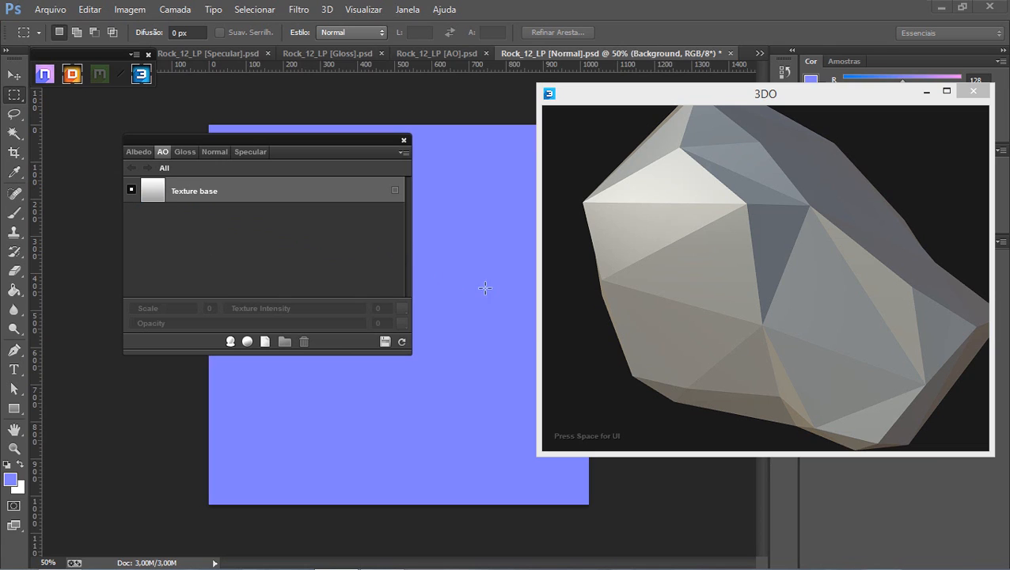
drag(670, 304, 708, 311)
drag(700, 103, 582, 50)
drag(622, 177, 636, 200)
Reduce the AO intensity to its minimum in the 3DO preview settings and inspect the rock without occlusion.
key(space)
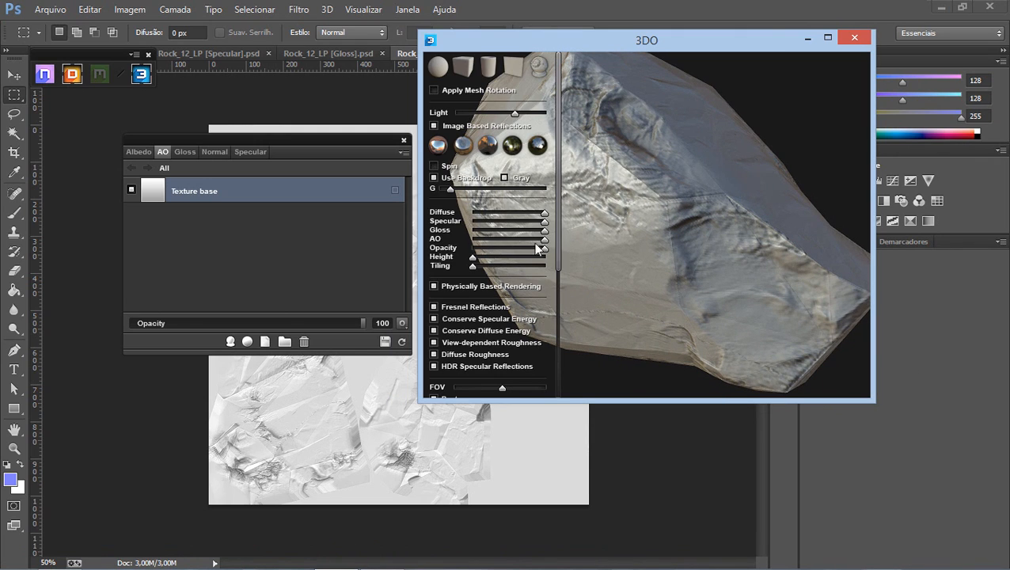
drag(534, 242, 418, 247)
key(space)
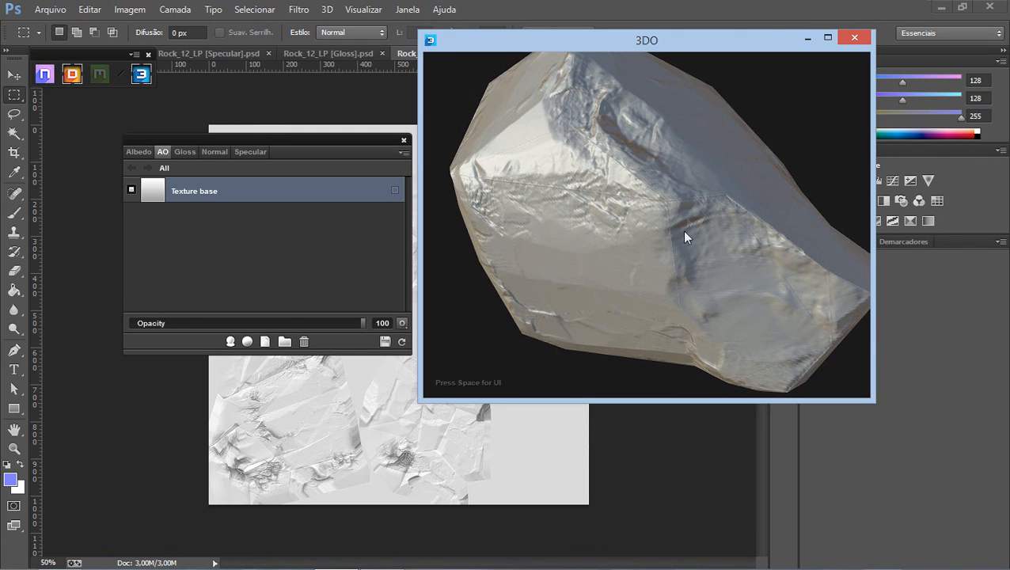
drag(677, 51, 720, 85)
drag(735, 138, 756, 294)
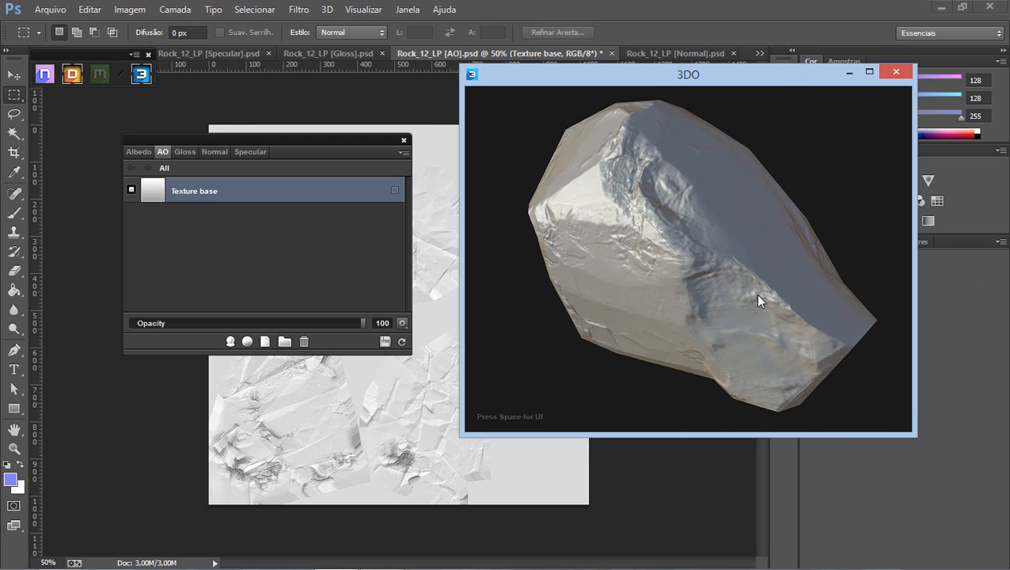
Raise the 3DO preview's AO intensity partway, return it to maximum, and inspect the rock with full occlusion.
key(space)
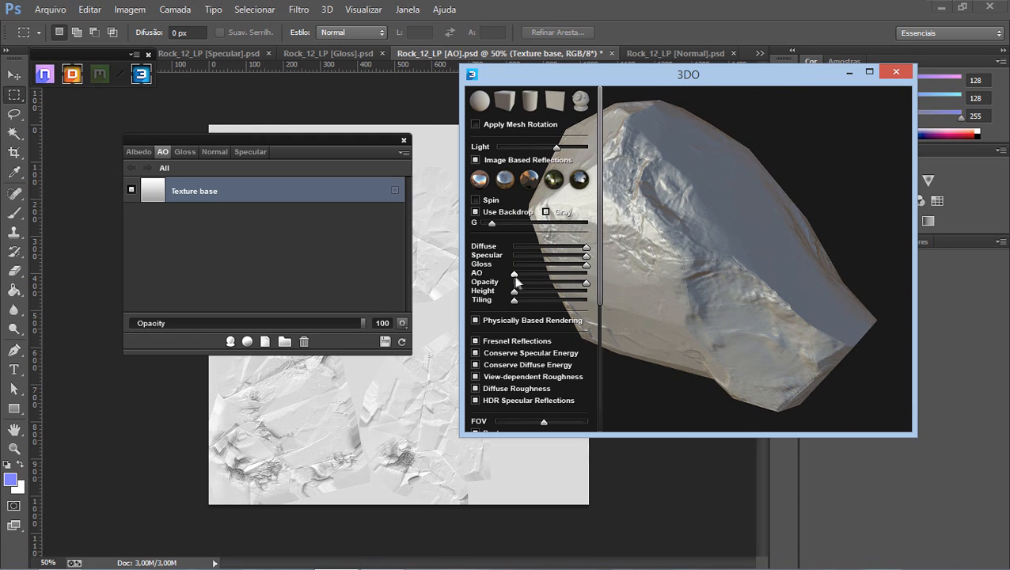
drag(535, 279, 542, 279)
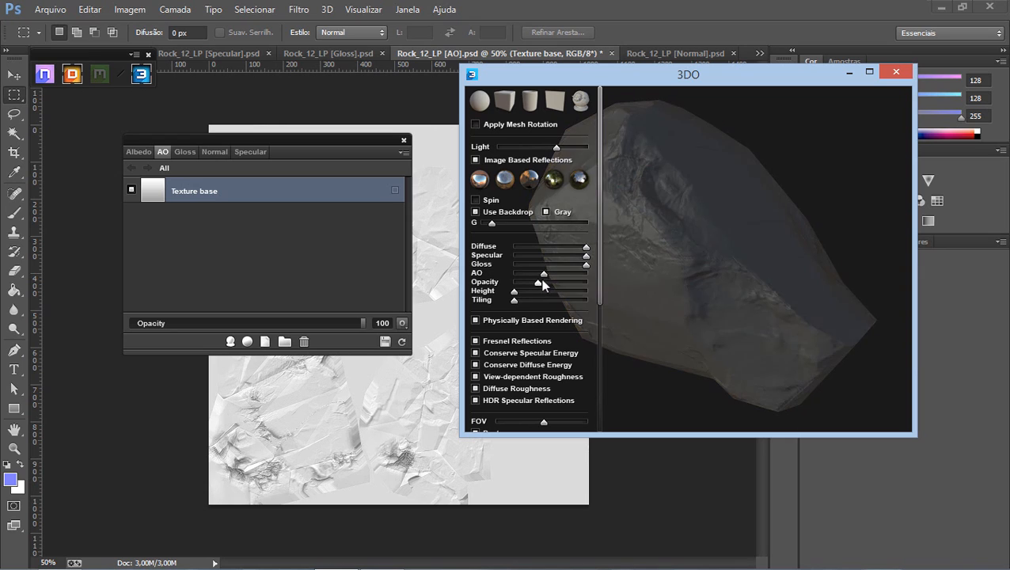
mouse_move(544, 275)
mouse_down()
mouse_move(574, 277)
mouse_move(539, 274)
mouse_up()
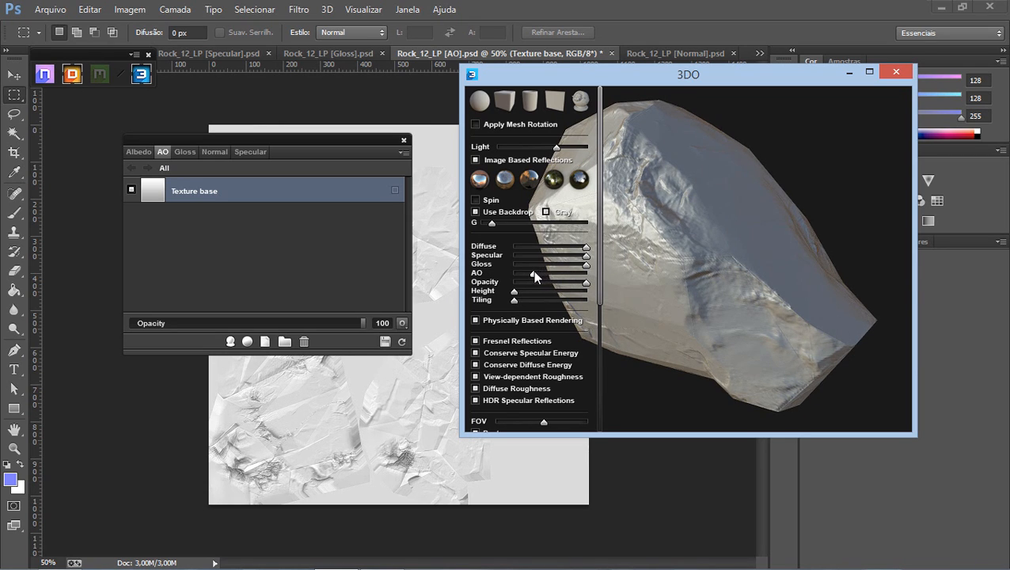
drag(697, 225, 696, 340)
drag(532, 276, 710, 277)
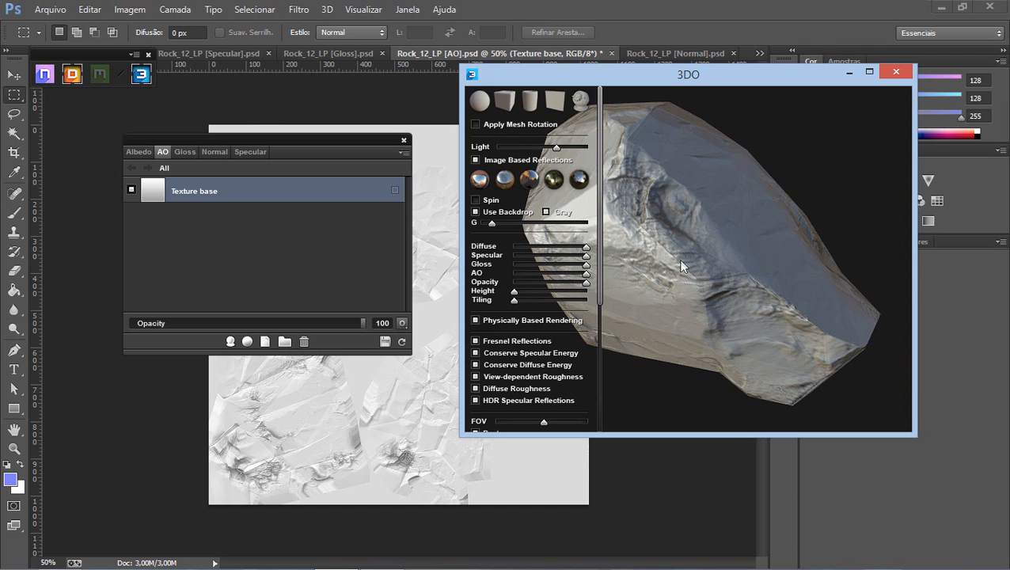
key(space)
drag(689, 268, 683, 208)
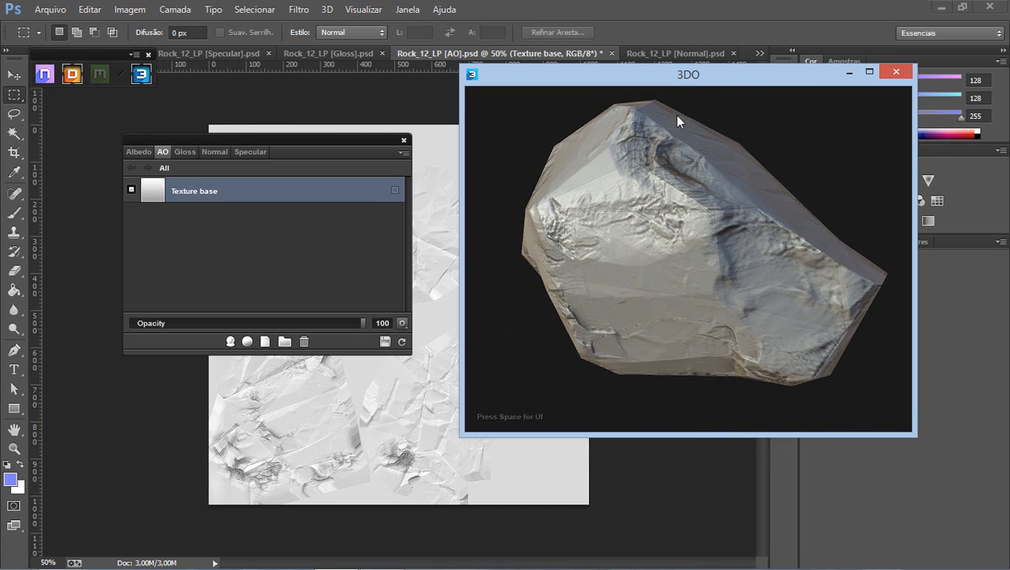
Enlarge the 3DO preview window, switch to the Albedo map and place the DDO map window alongside the preview.
drag(688, 75, 725, 75)
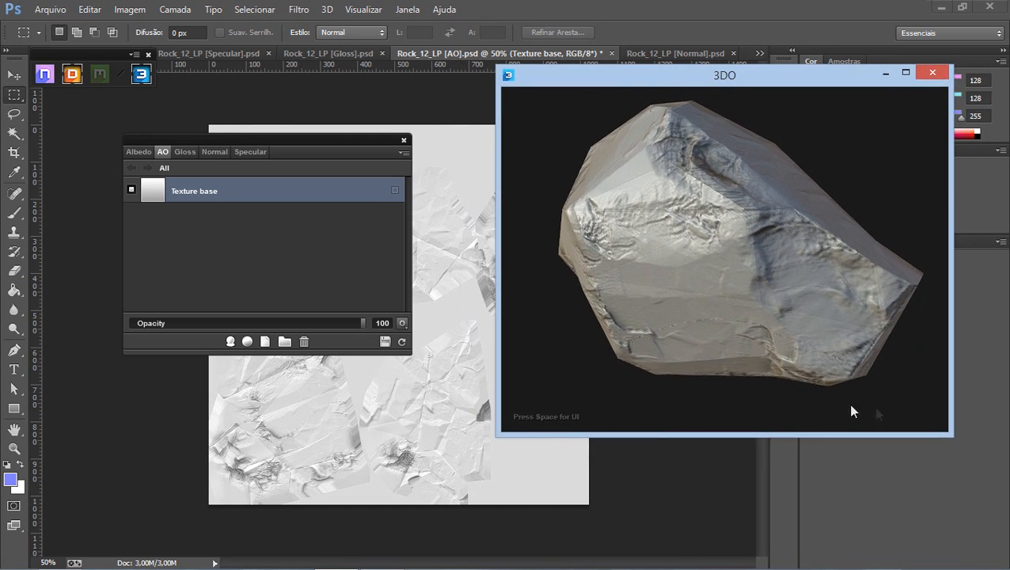
drag(955, 432, 996, 480)
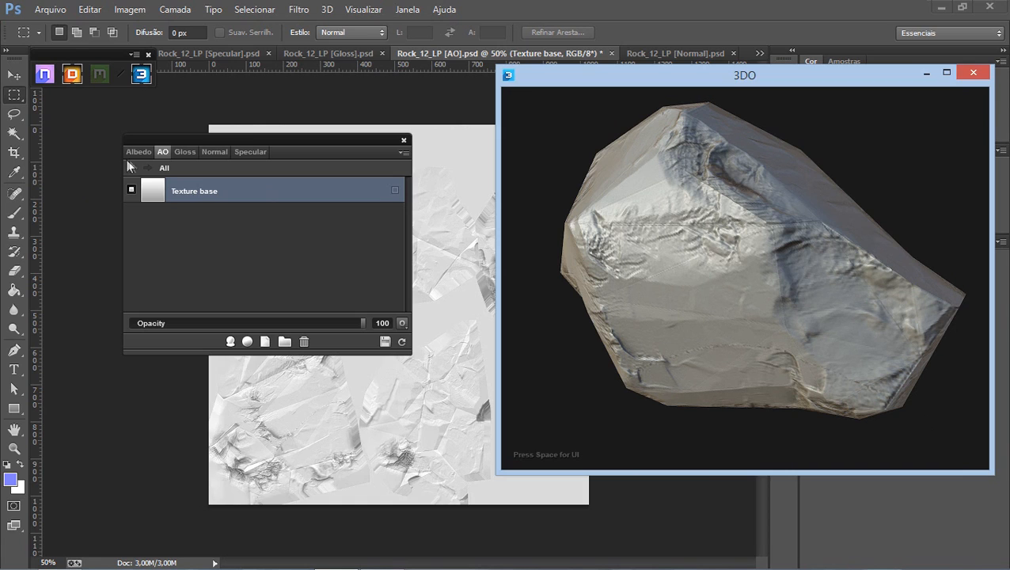
click(133, 152)
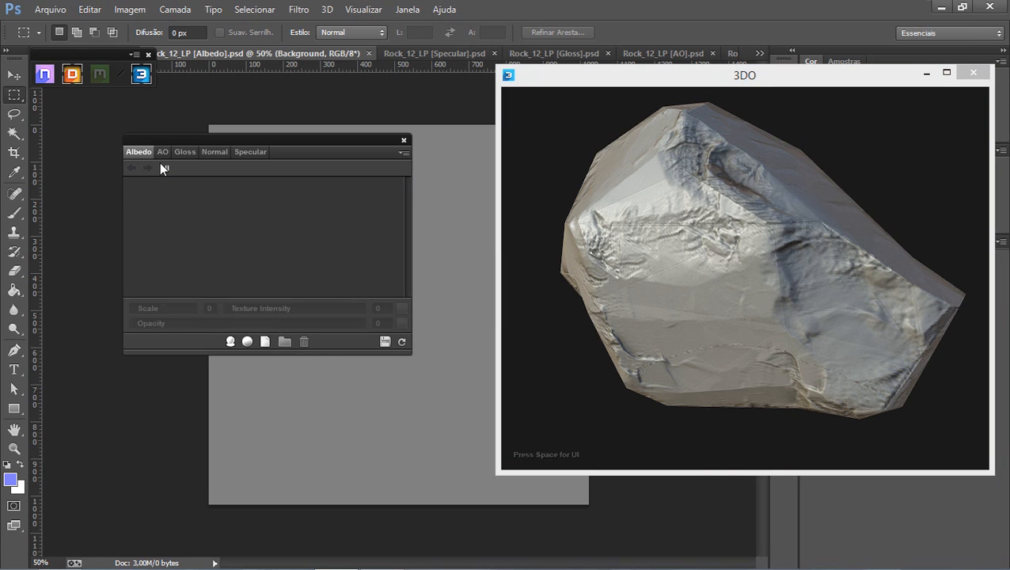
drag(152, 141, 242, 139)
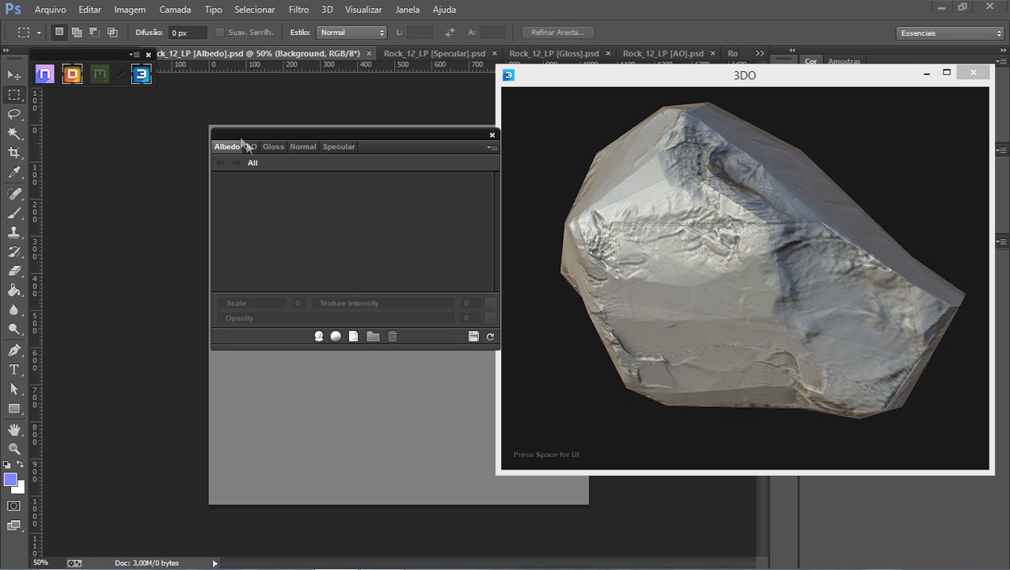
Move the DDO map window aside, open the Material Browser and reposition it so the whole browser fits in view.
drag(400, 143, 335, 148)
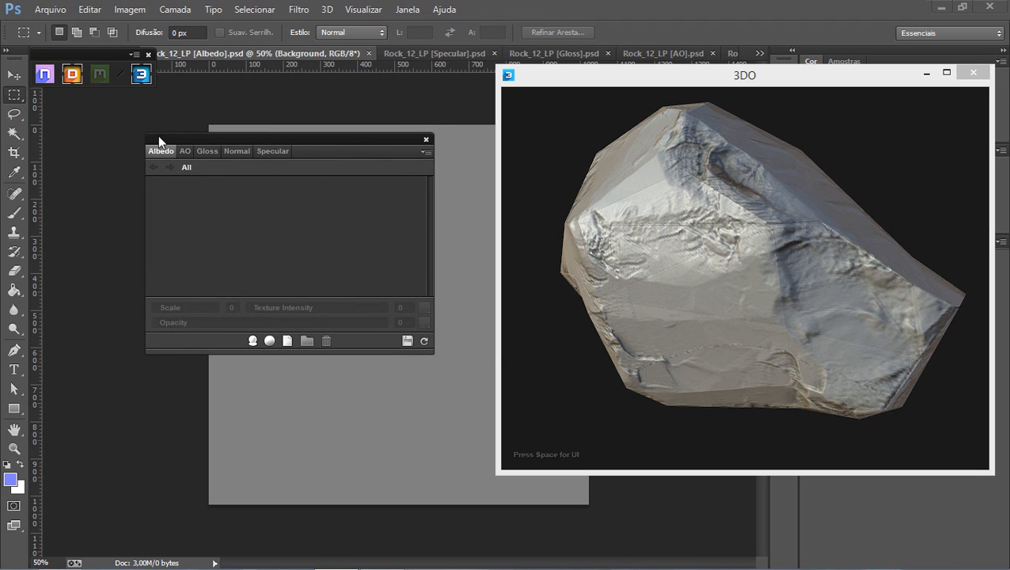
click(273, 345)
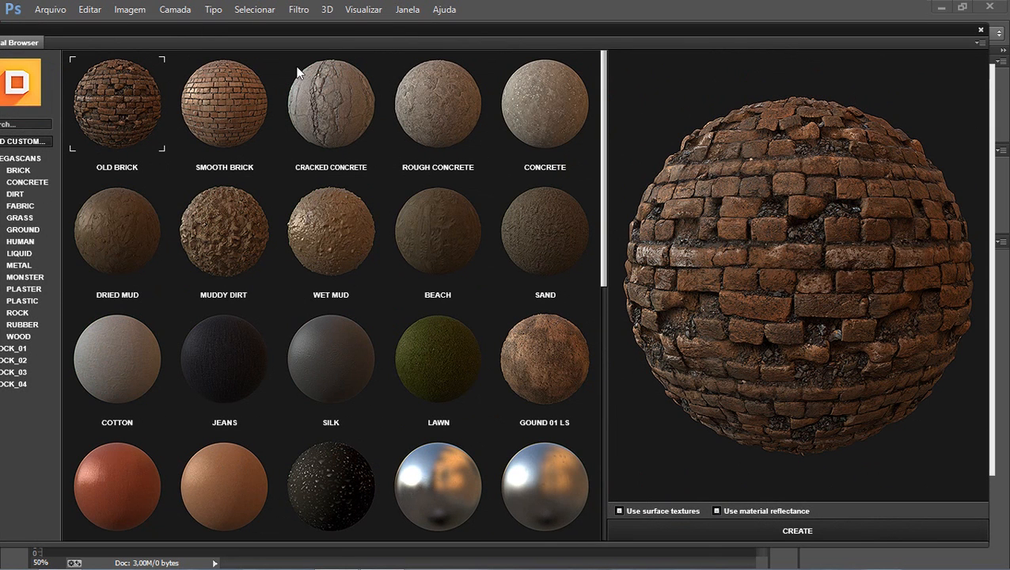
drag(209, 27, 233, 5)
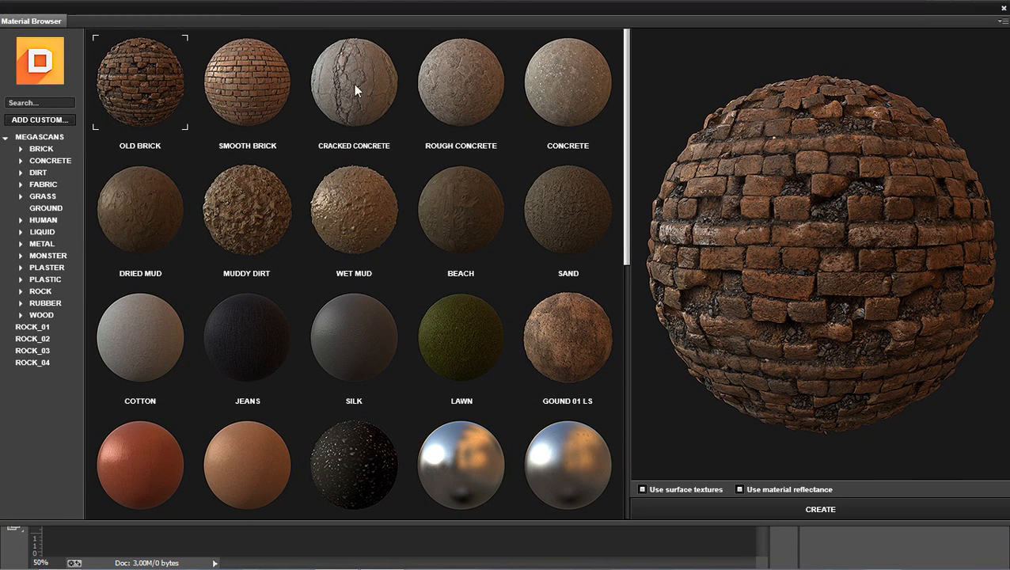
Browse the Megascans library and preview the Flipped Cow, Dirty Steel and Hanging Drops materials.
drag(627, 162, 638, 492)
drag(640, 359, 638, 343)
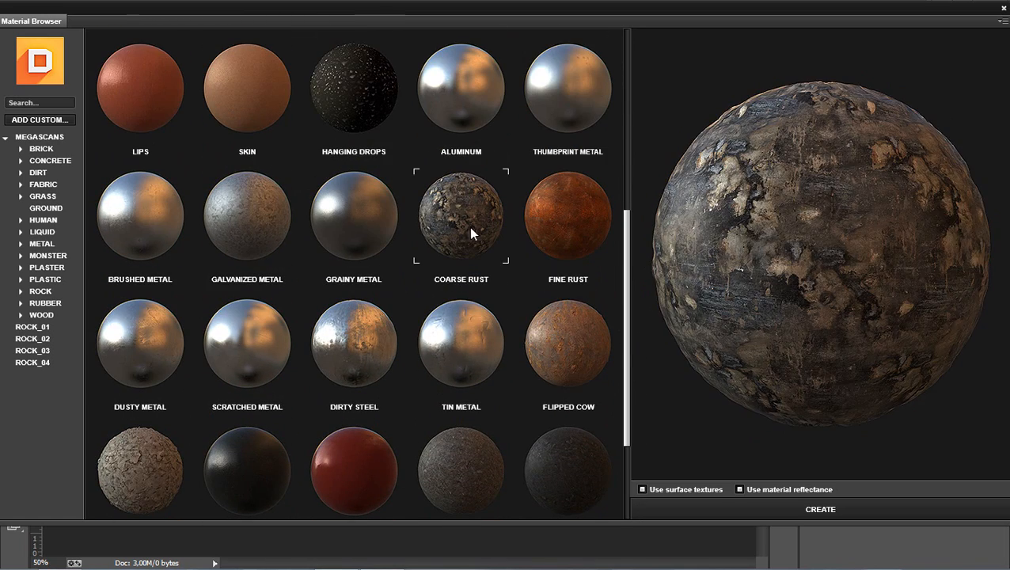
click(578, 366)
drag(629, 411, 627, 378)
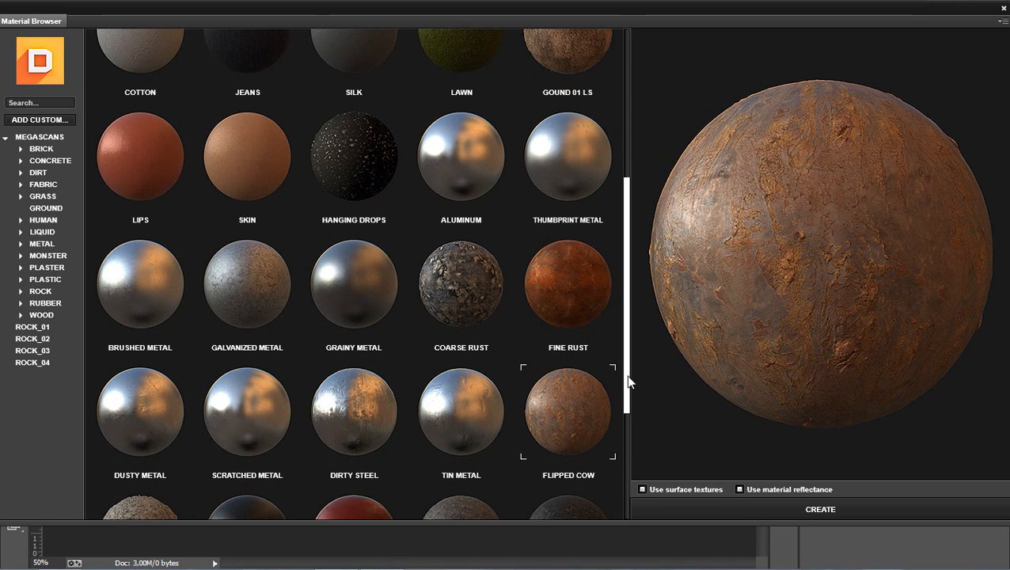
click(332, 392)
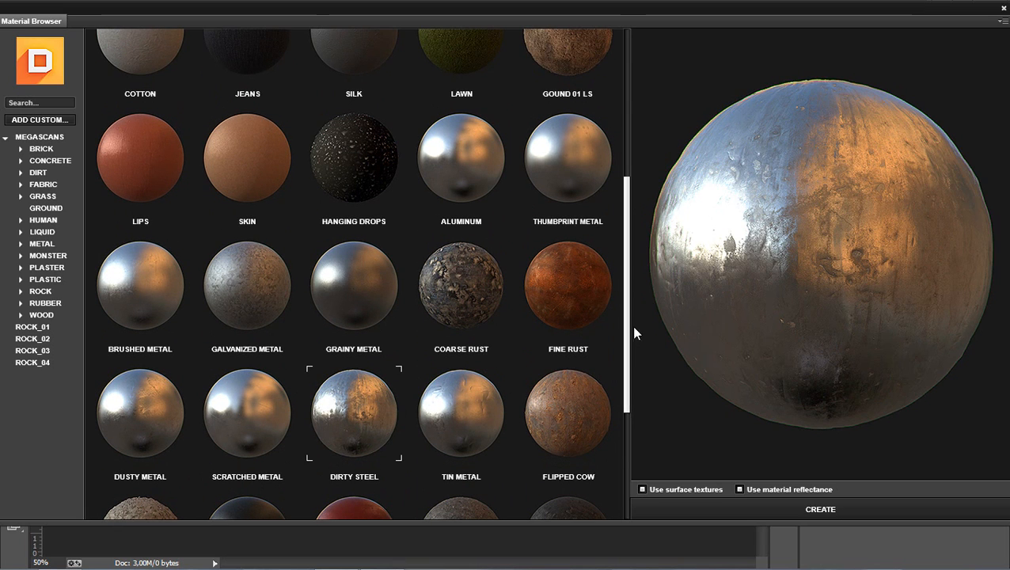
scroll(631, 320, up, 1)
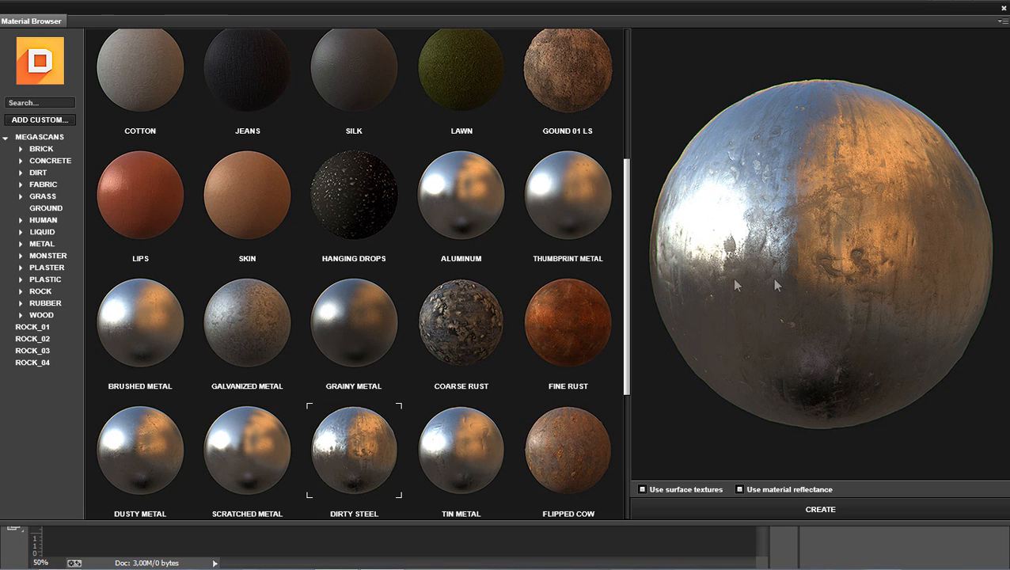
scroll(627, 305, up, 2)
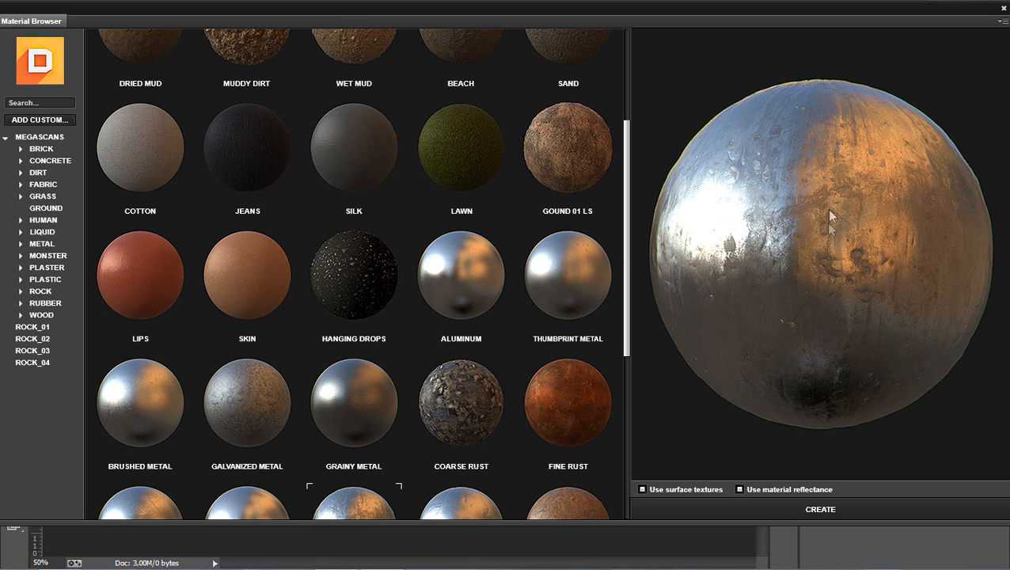
click(365, 280)
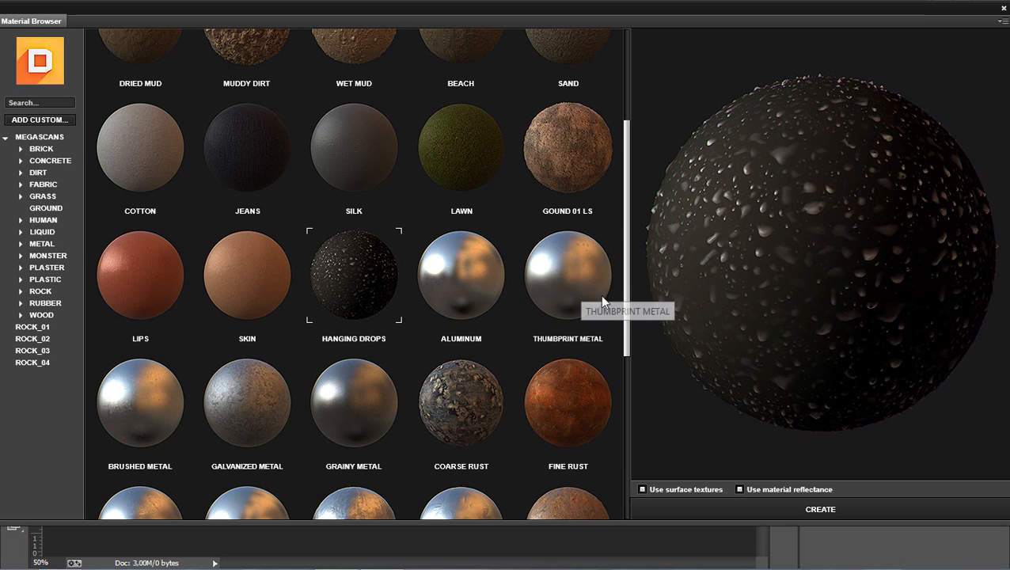
Preview the sand, mud, dirt, concrete and brick materials at the start of the library, finishing with Old Brick.
drag(628, 298, 629, 208)
click(543, 211)
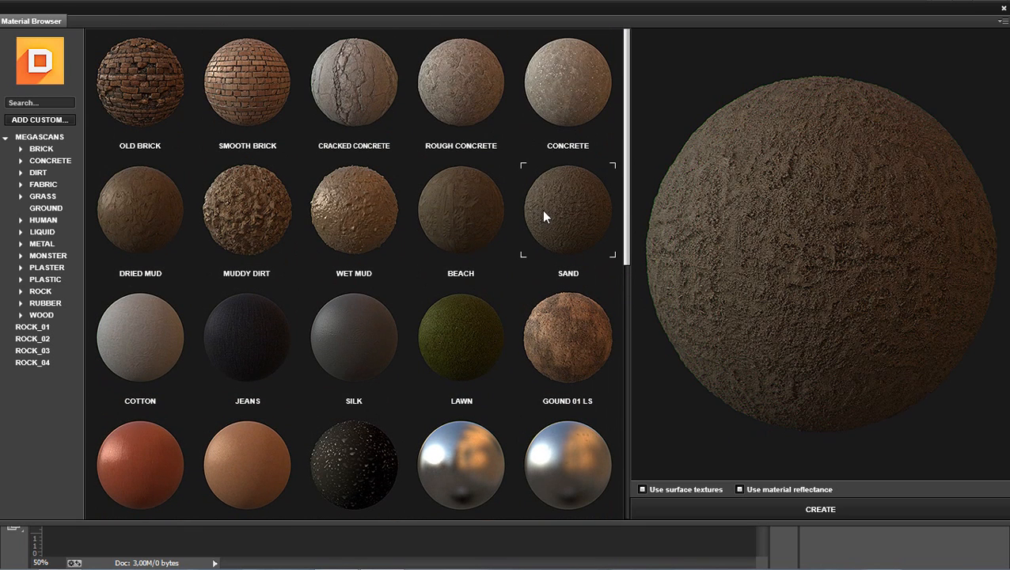
click(359, 207)
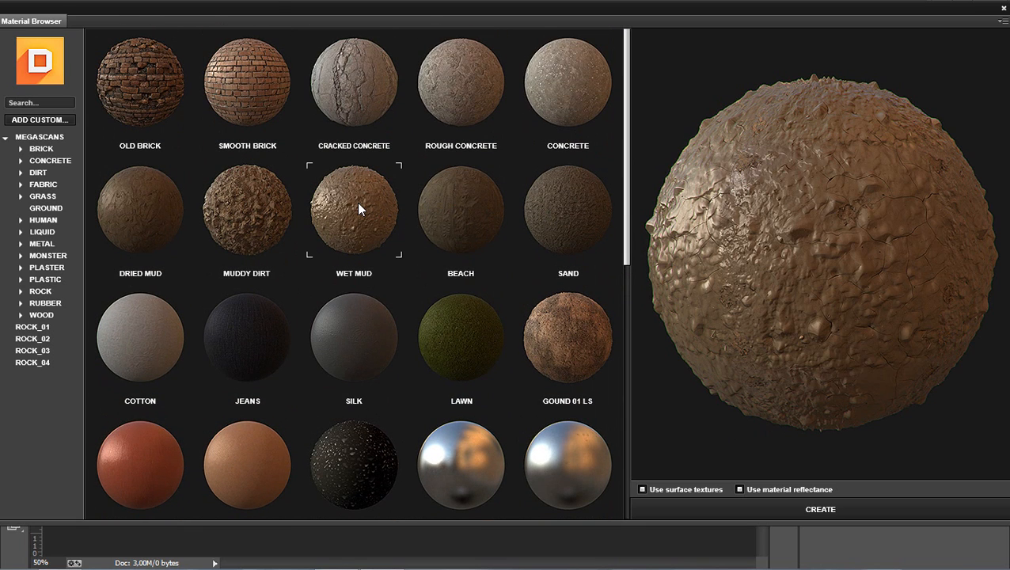
click(246, 195)
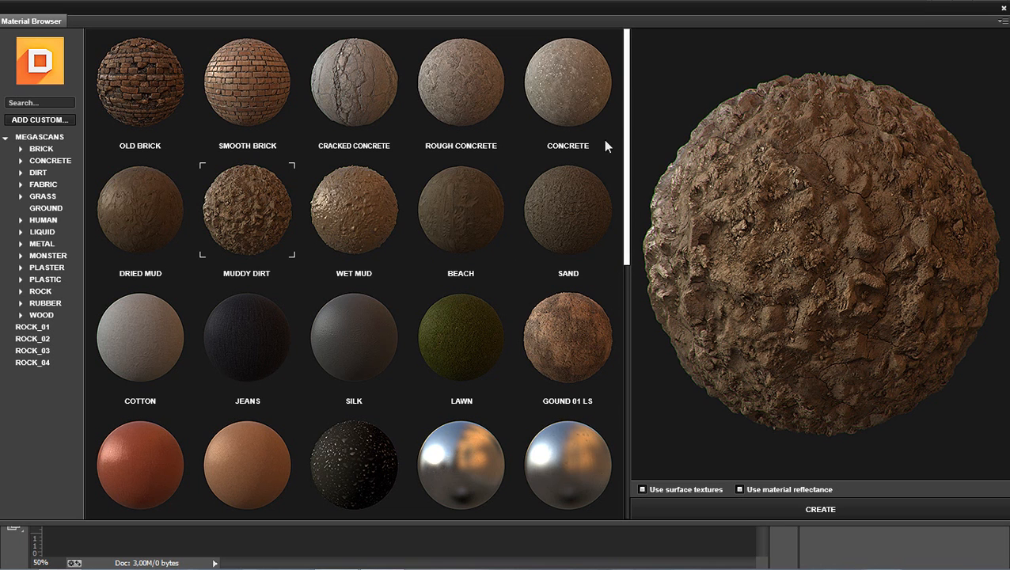
click(580, 80)
click(363, 84)
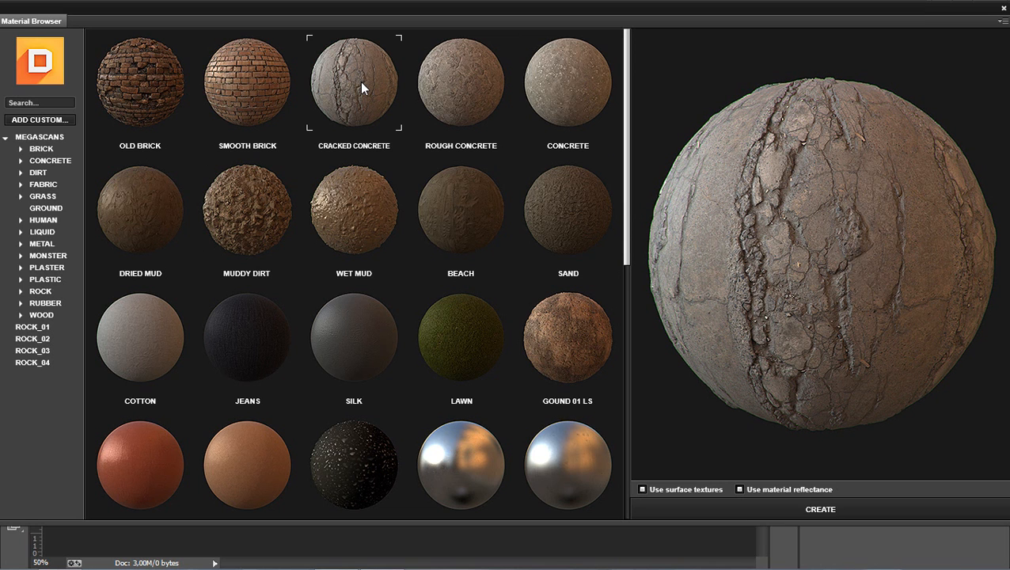
click(255, 90)
click(150, 72)
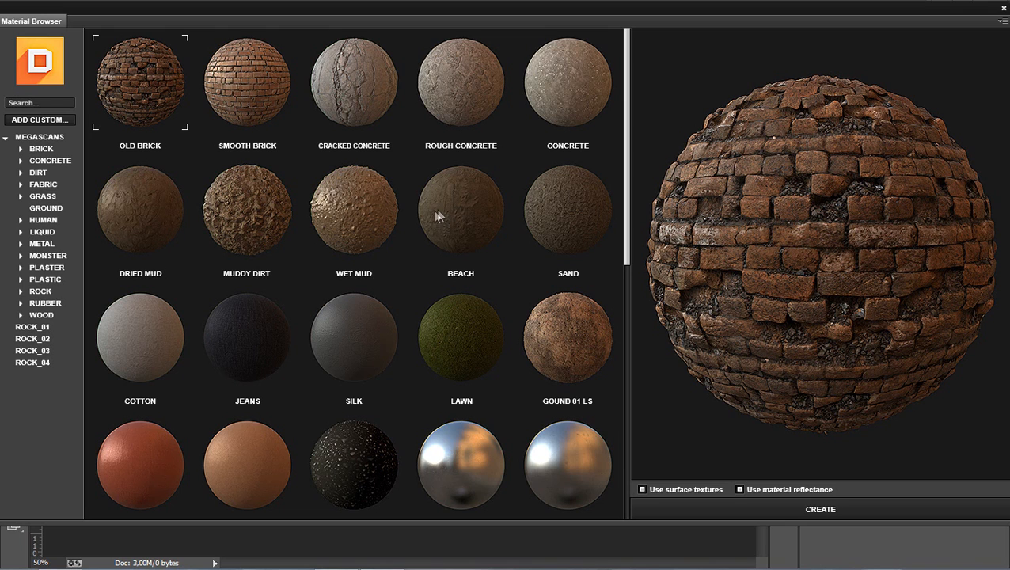
Compare the Muddy Dirt, Wet Mud and Hanging Drops previews, look through the whole library, and return to Old Brick.
click(261, 217)
click(328, 221)
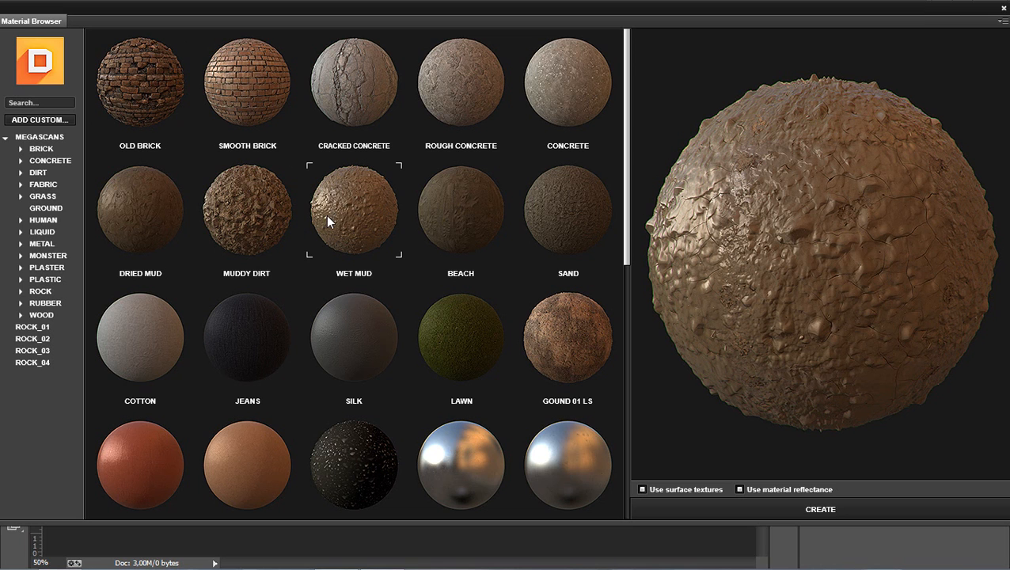
click(353, 457)
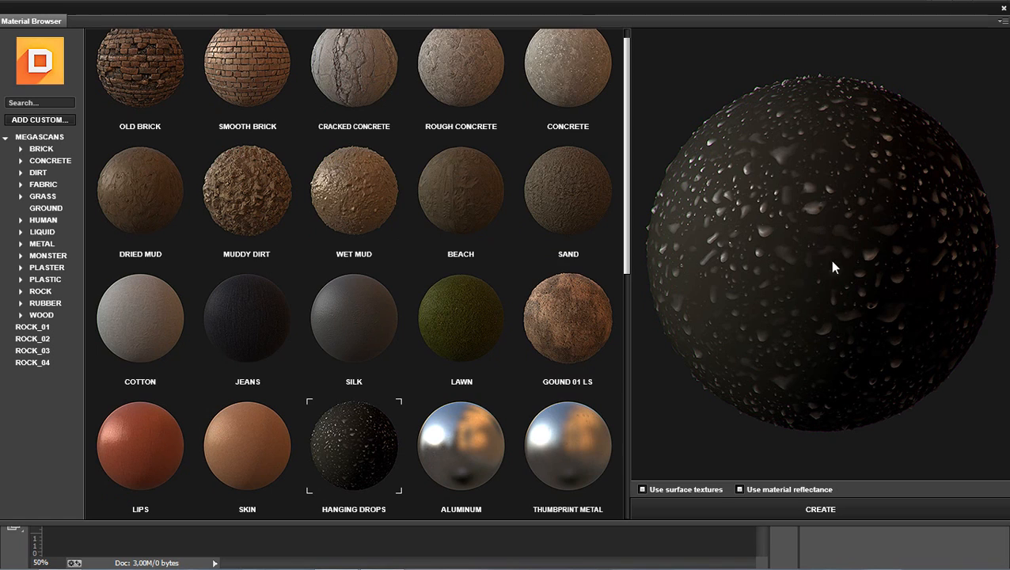
drag(633, 229, 638, 451)
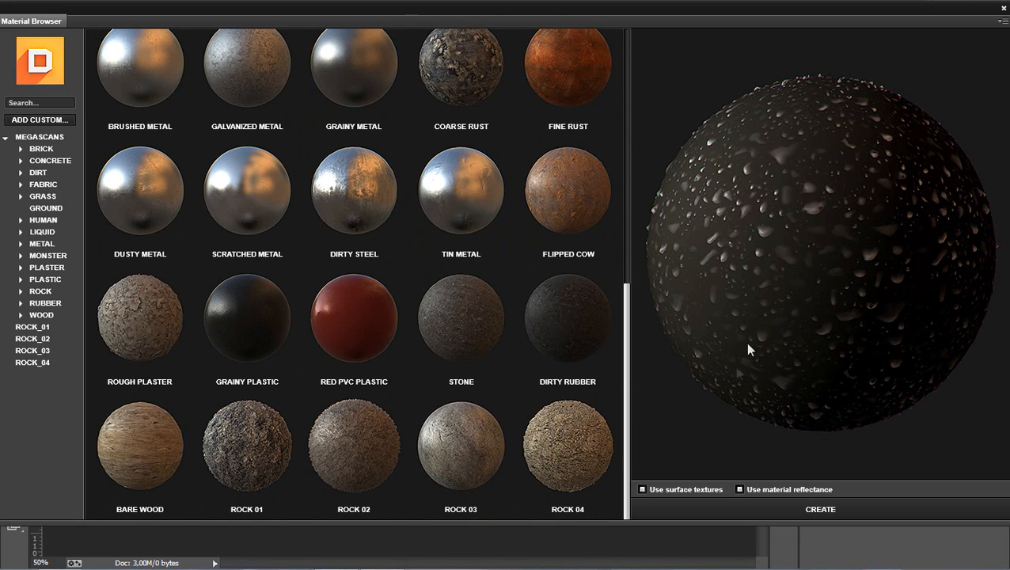
drag(636, 340, 632, 64)
click(270, 196)
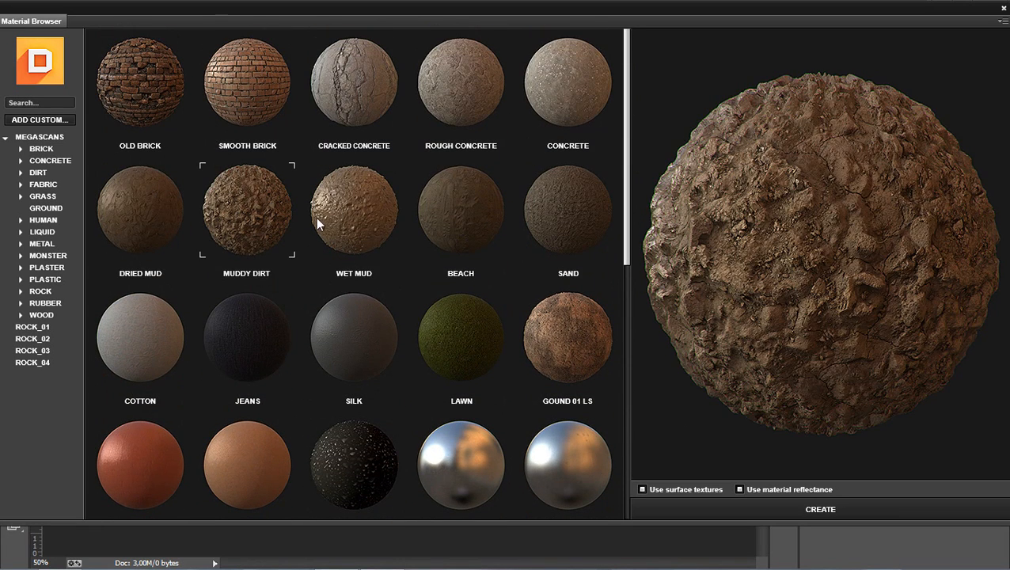
click(354, 208)
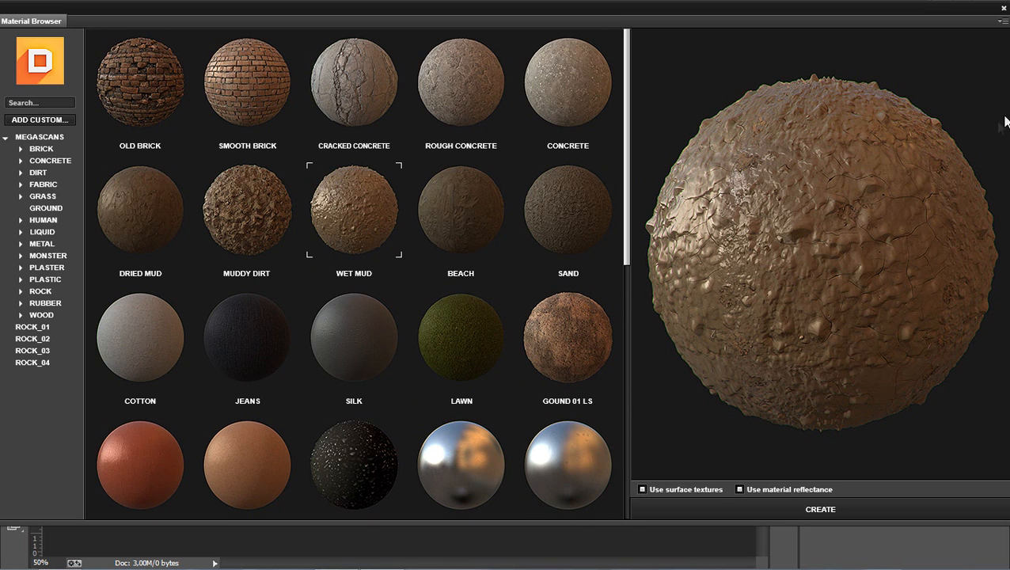
click(125, 98)
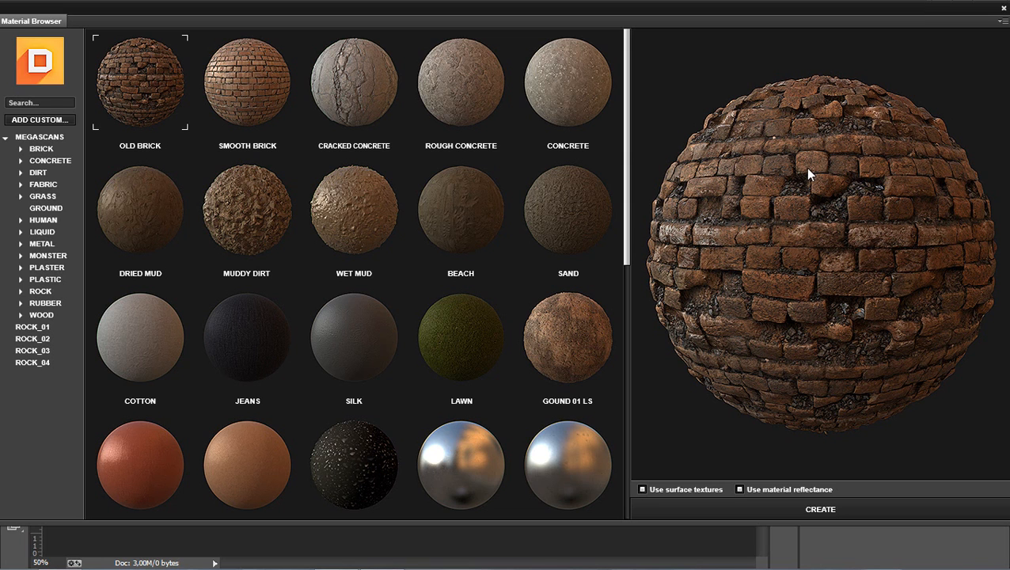
Look through the material list, then open the Custom Material Creator and enlarge it to show every map slot from Albedo to Opacity.
scroll(628, 244, down, 3)
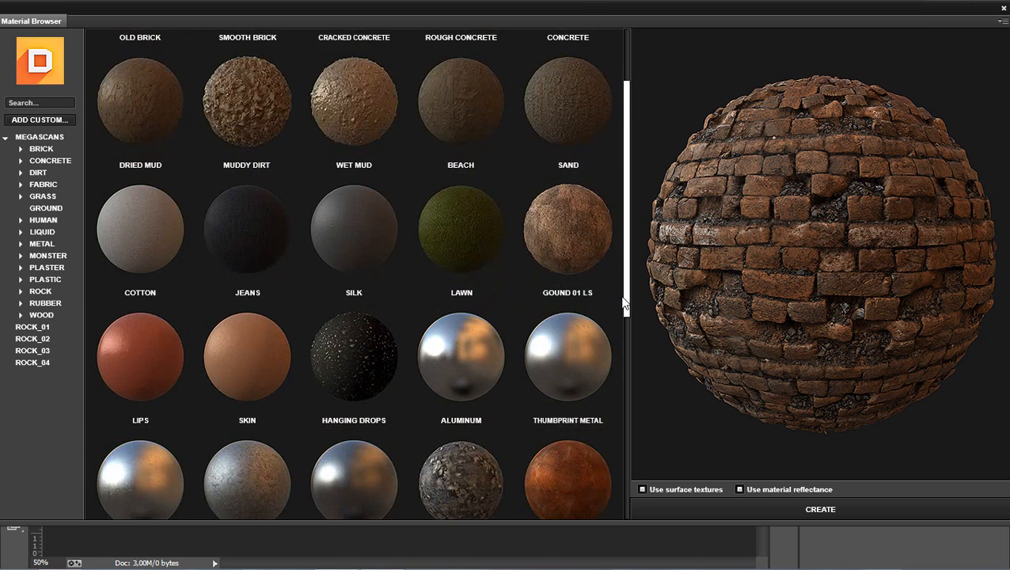
scroll(631, 255, up, 3)
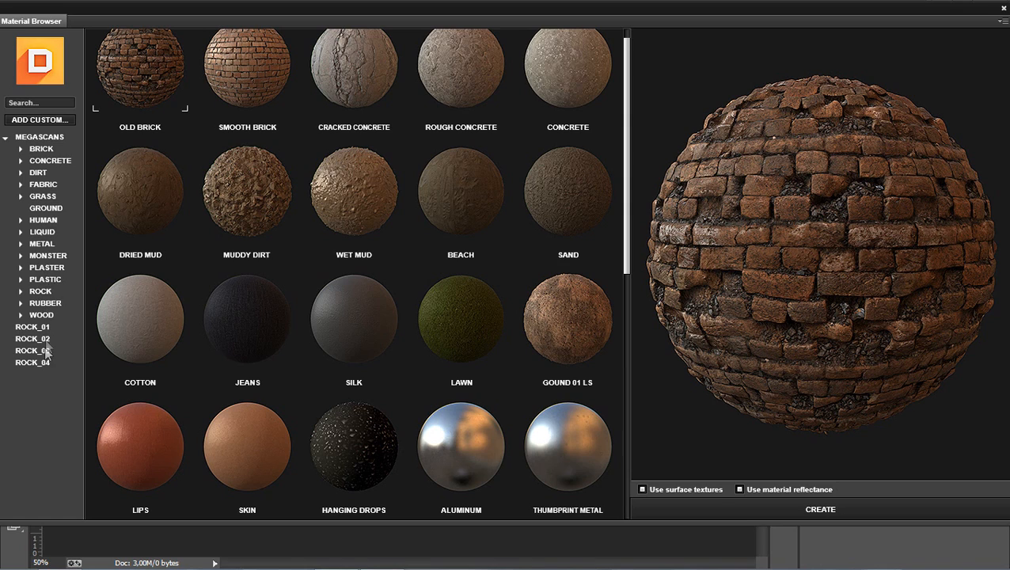
drag(631, 194, 640, 511)
click(32, 119)
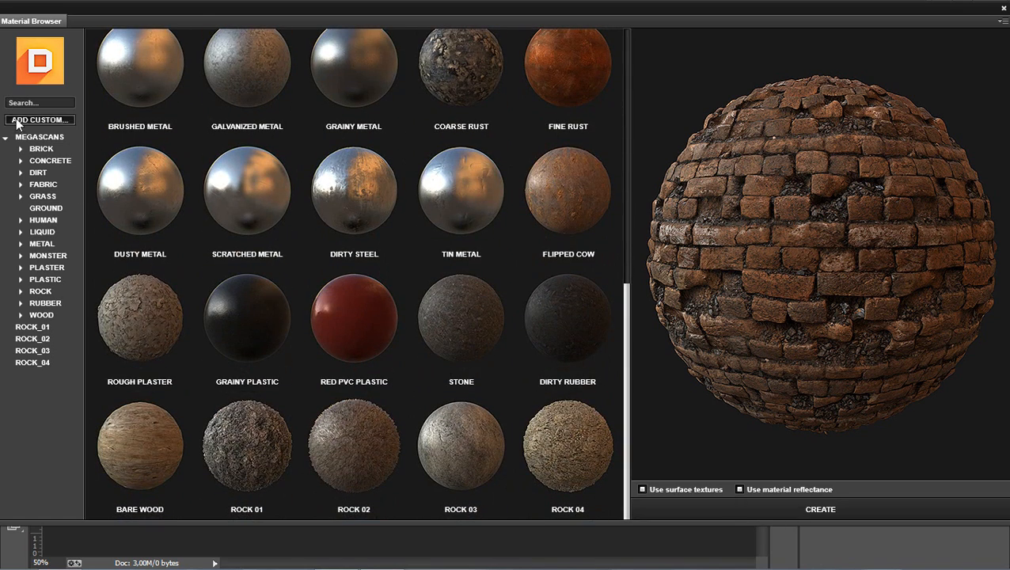
drag(275, 149, 261, 143)
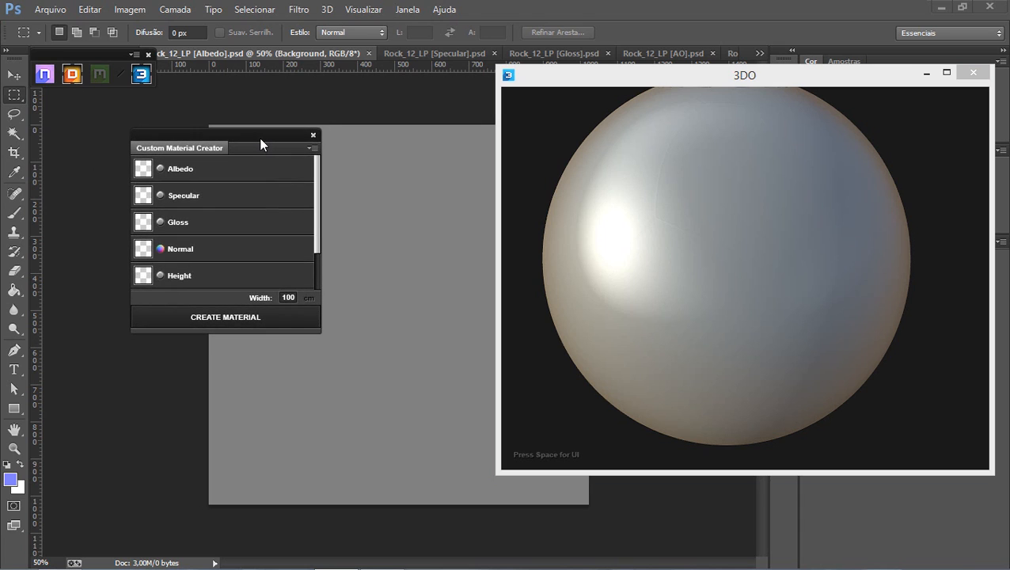
drag(255, 136, 243, 90)
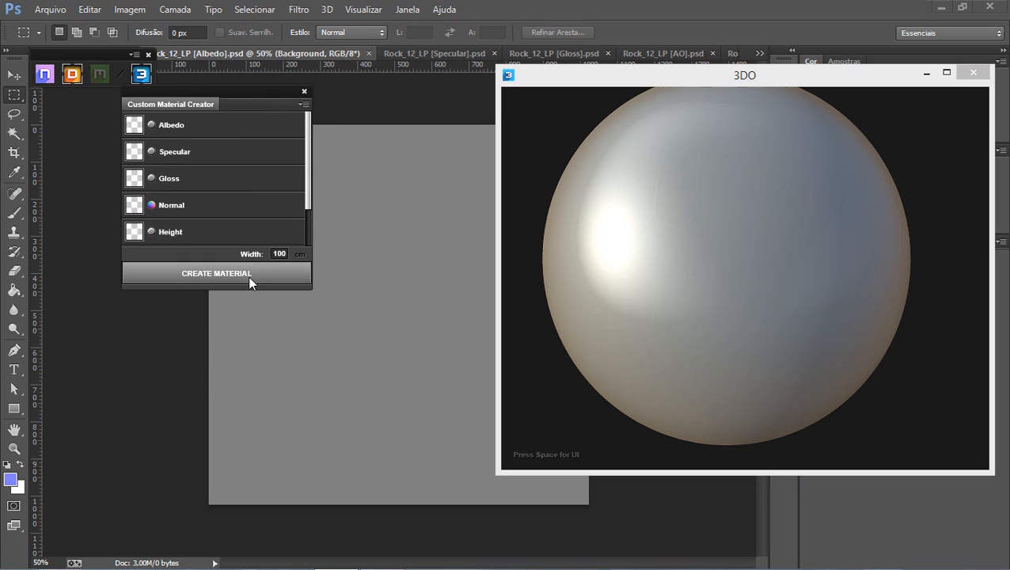
drag(247, 290, 224, 353)
drag(222, 93, 195, 167)
click(198, 198)
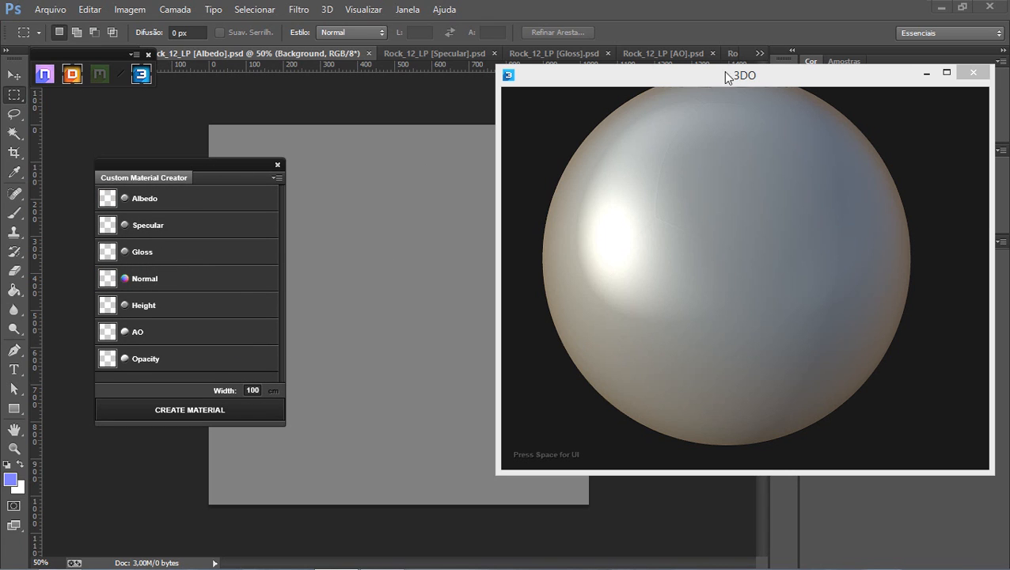
Shift the 3DO preview window, zoom out on the sphere and close the Custom Material Creator without creating a material.
drag(726, 75, 695, 81)
scroll(720, 234, down, 3)
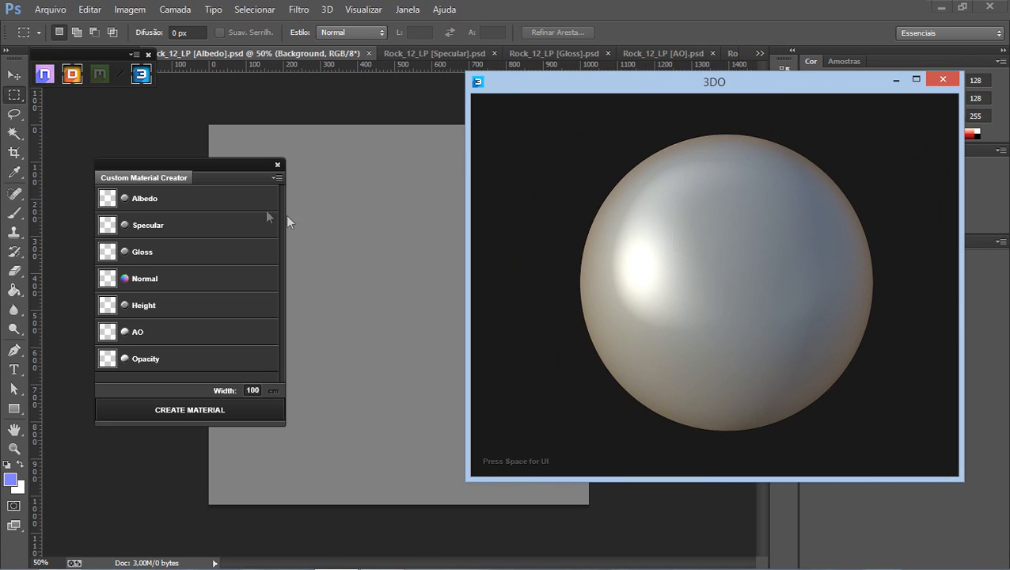
click(169, 199)
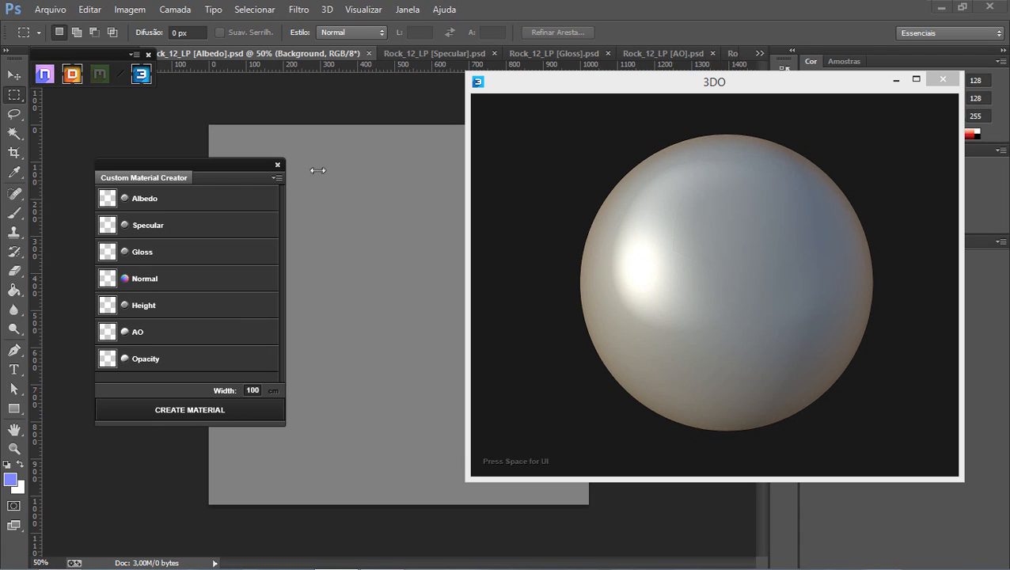
click(277, 165)
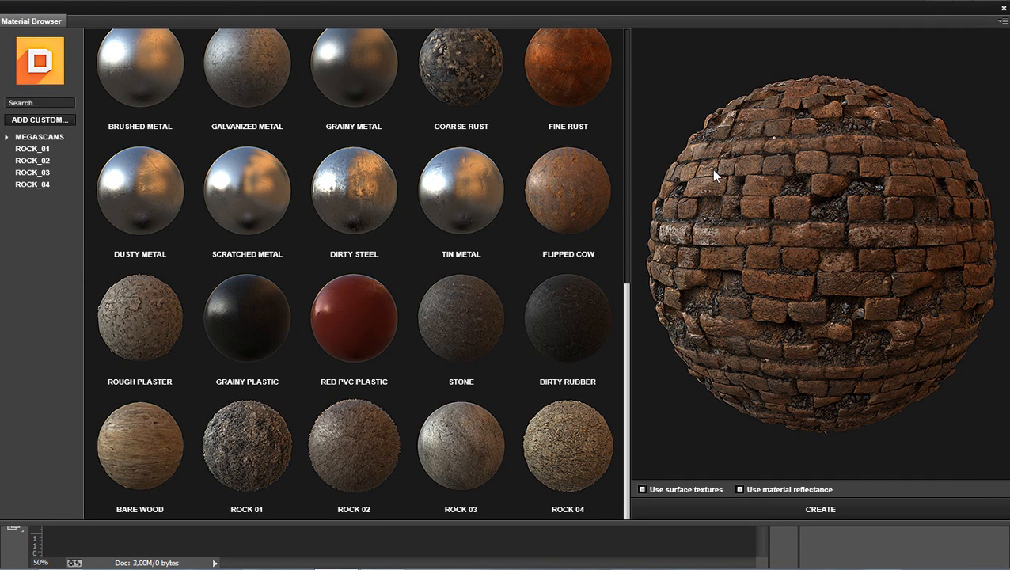
Preview the custom materials Rock_01, Rock_03 and Rock_04, and create the Rock 03 material on the model.
click(32, 149)
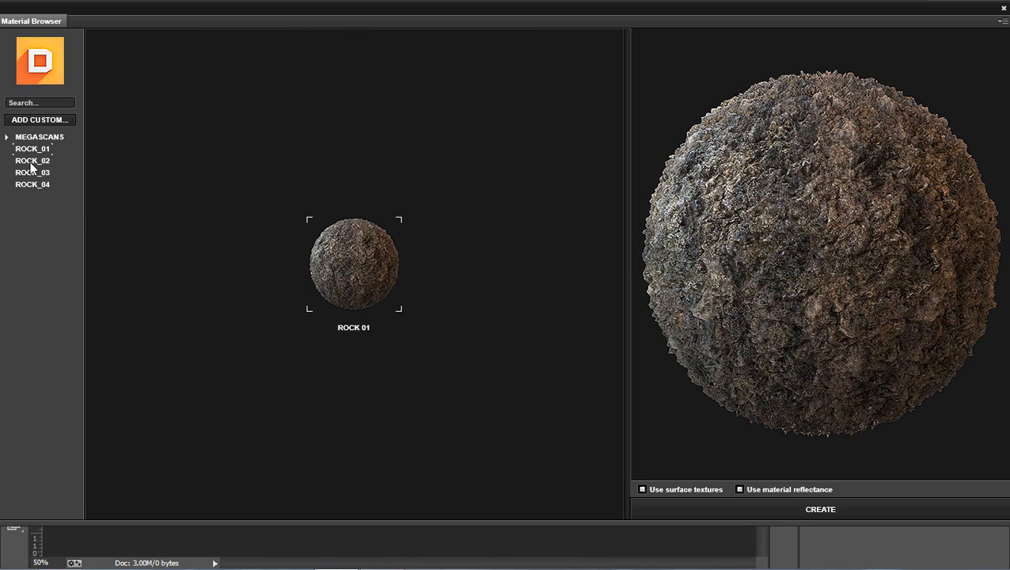
click(35, 171)
click(34, 184)
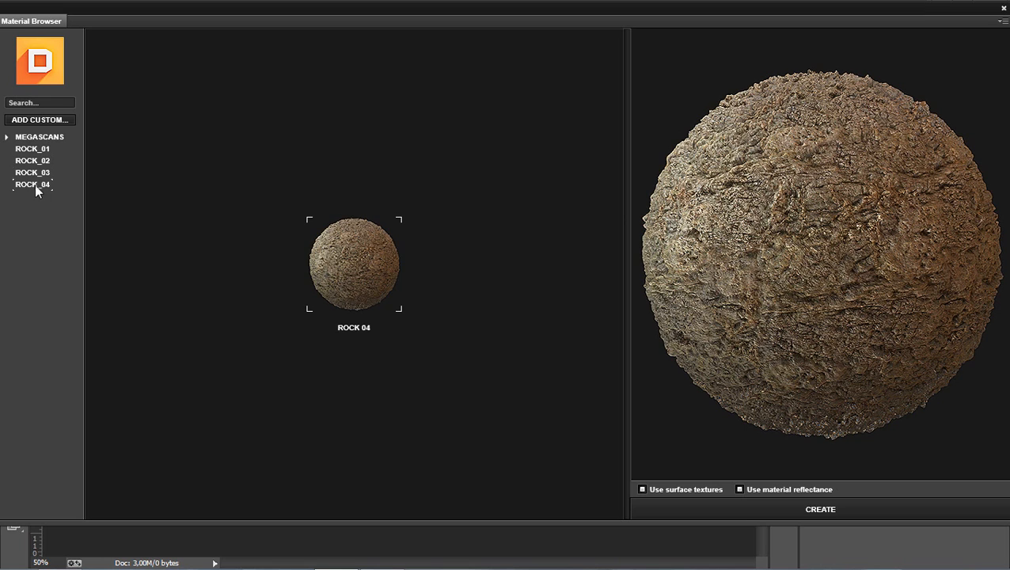
click(33, 172)
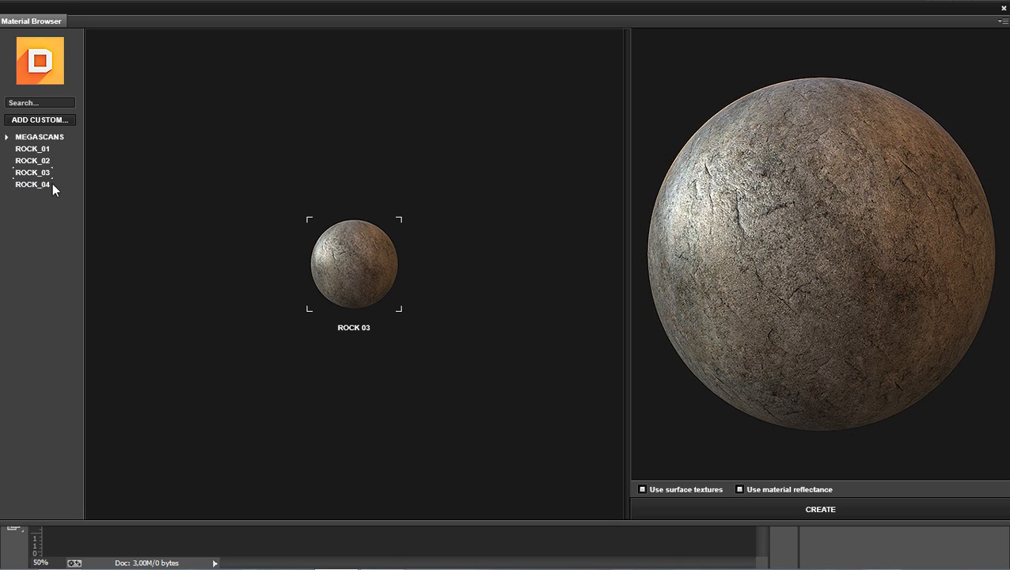
click(735, 510)
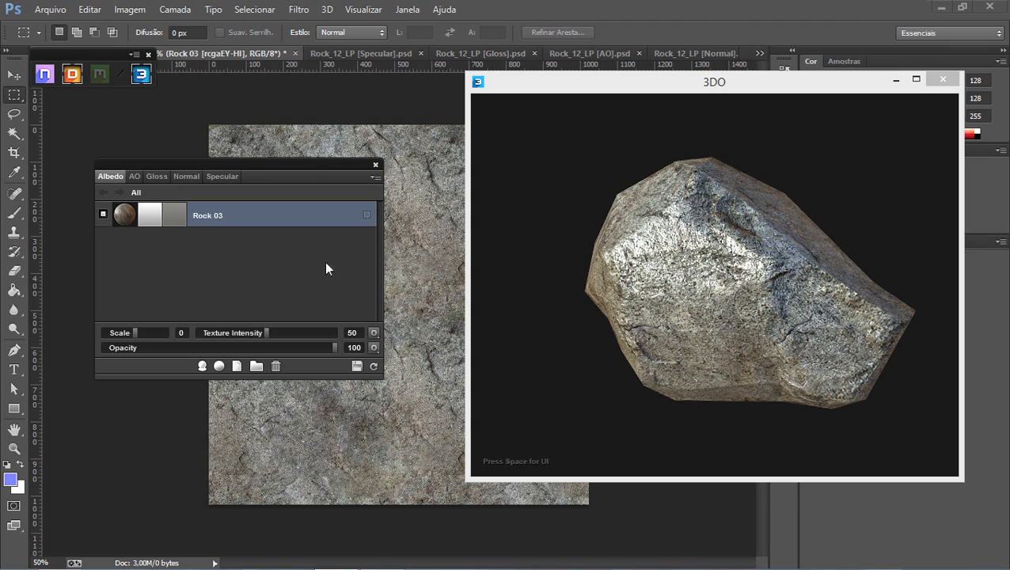
Reposition the DDO map window and inspect the rock with its Rock 03 material from another side in the 3DO preview.
drag(248, 163, 280, 167)
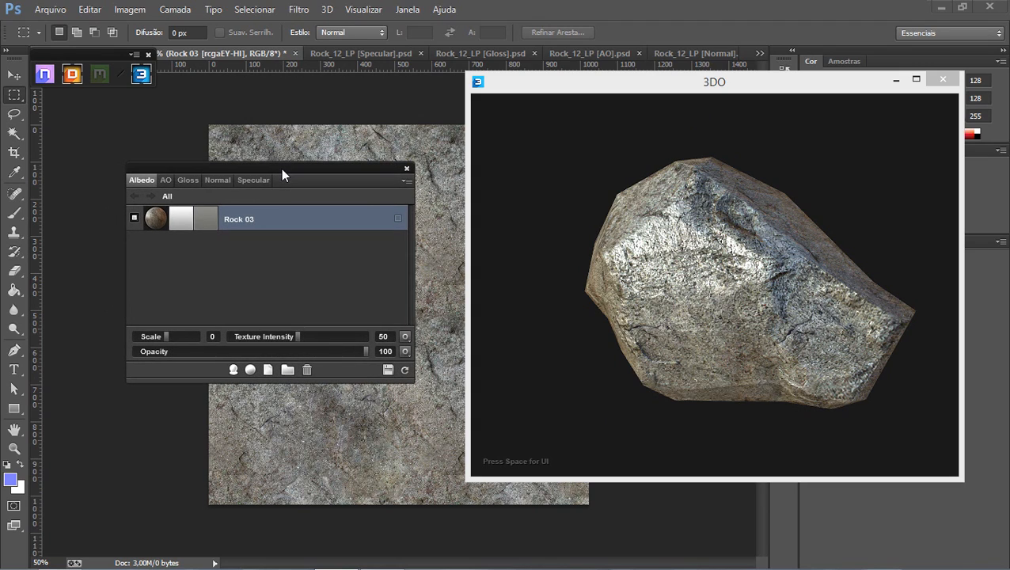
click(577, 252)
drag(654, 250, 494, 286)
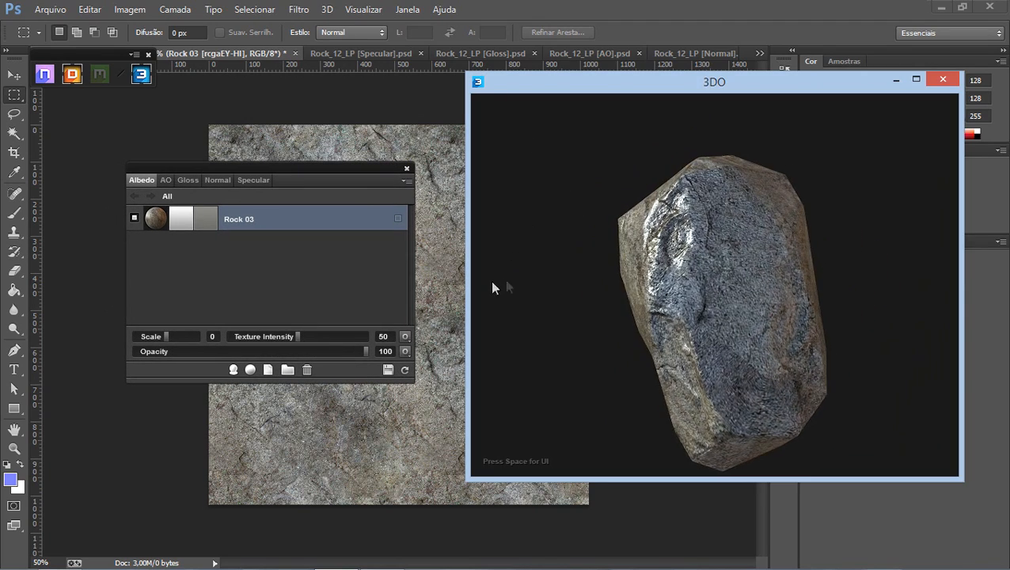
Orbit and zoom the rock in the 3DO preview to inspect its Rock 03 material from other sides.
drag(750, 255, 697, 140)
drag(694, 94, 536, 4)
drag(543, 300, 505, 325)
scroll(506, 323, down, 3)
drag(551, 282, 482, 277)
drag(486, 16, 725, 81)
drag(735, 301, 689, 313)
Compare the AO and Albedo maps, moving the DDO and 3DO windows aside to expose the albedo canvas.
drag(236, 170, 240, 207)
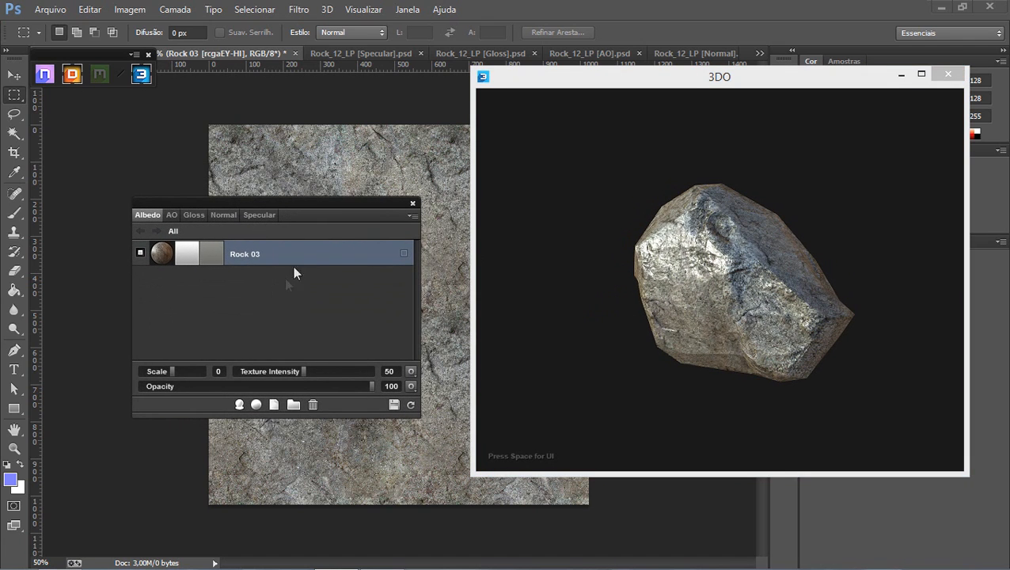
drag(321, 223, 323, 287)
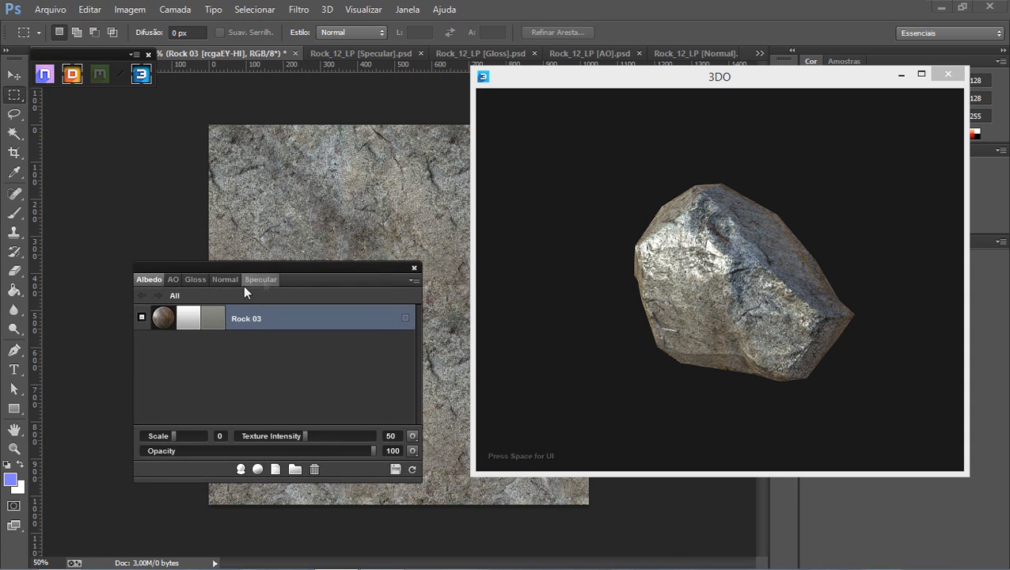
click(173, 280)
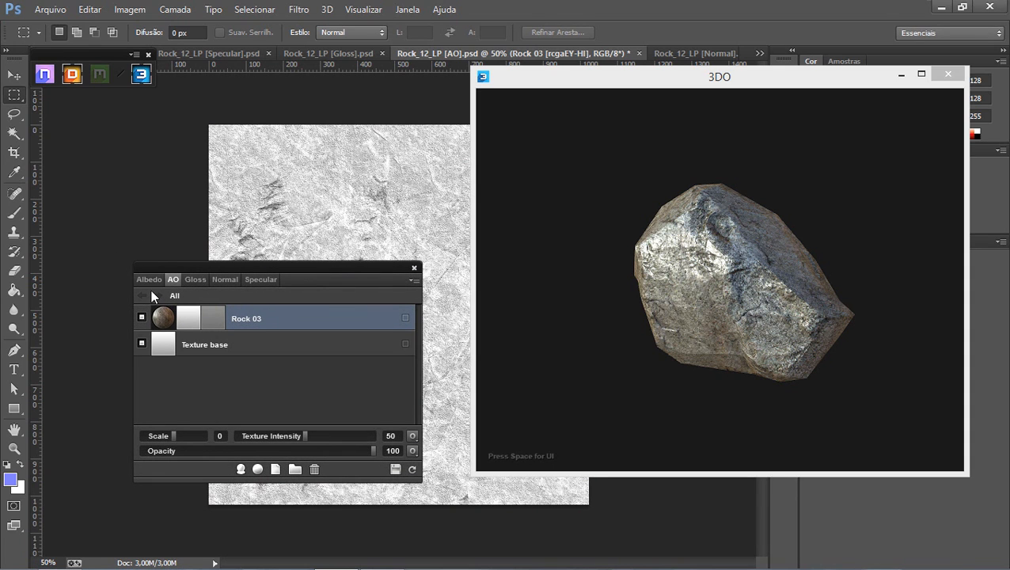
click(147, 279)
drag(512, 82, 670, 95)
drag(327, 279, 803, 210)
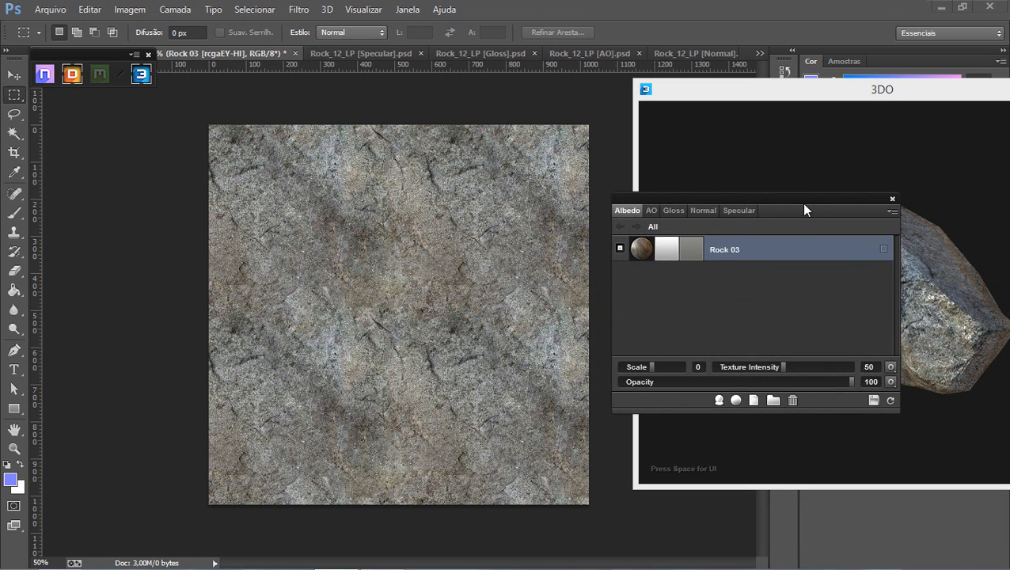
Switch to the AO map and hide its Rock 03 layer to examine the texture base underneath.
click(650, 210)
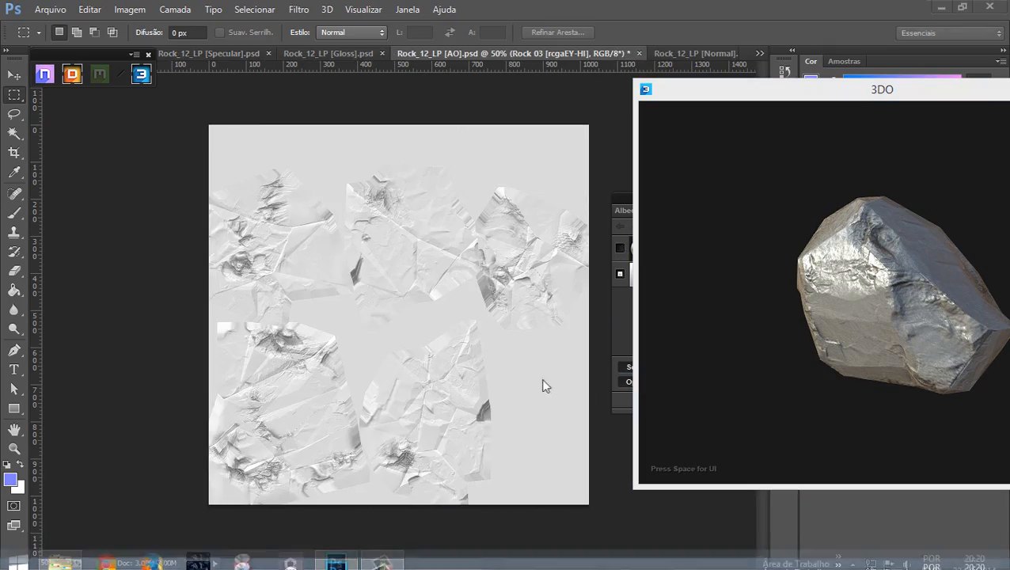
click(595, 356)
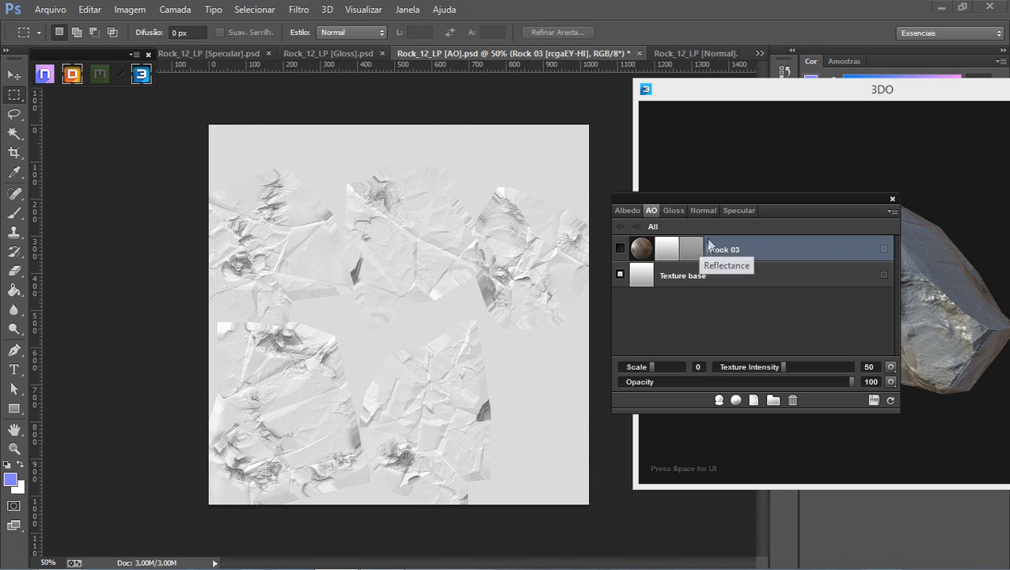
drag(747, 197, 739, 186)
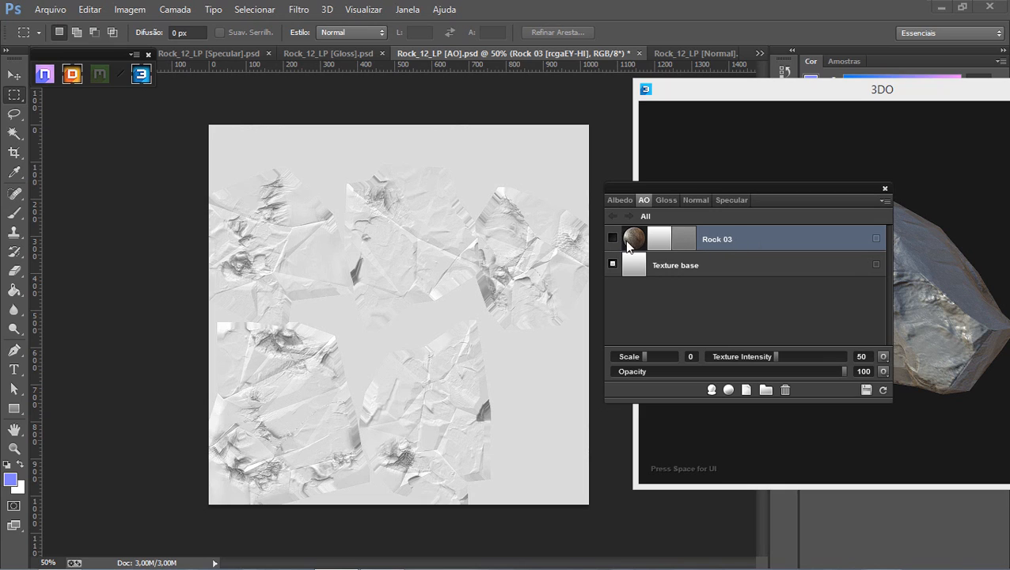
click(746, 274)
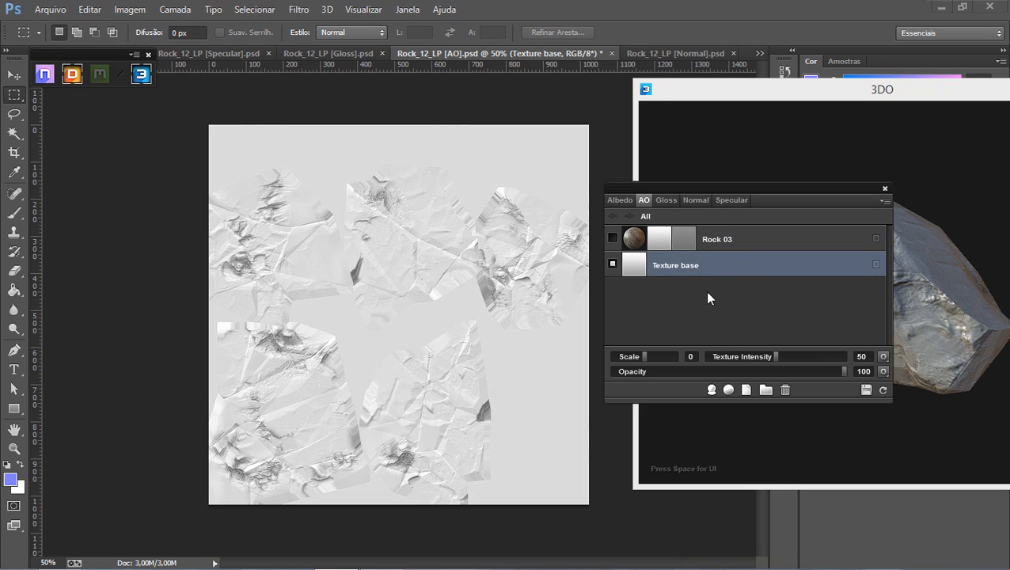
click(739, 242)
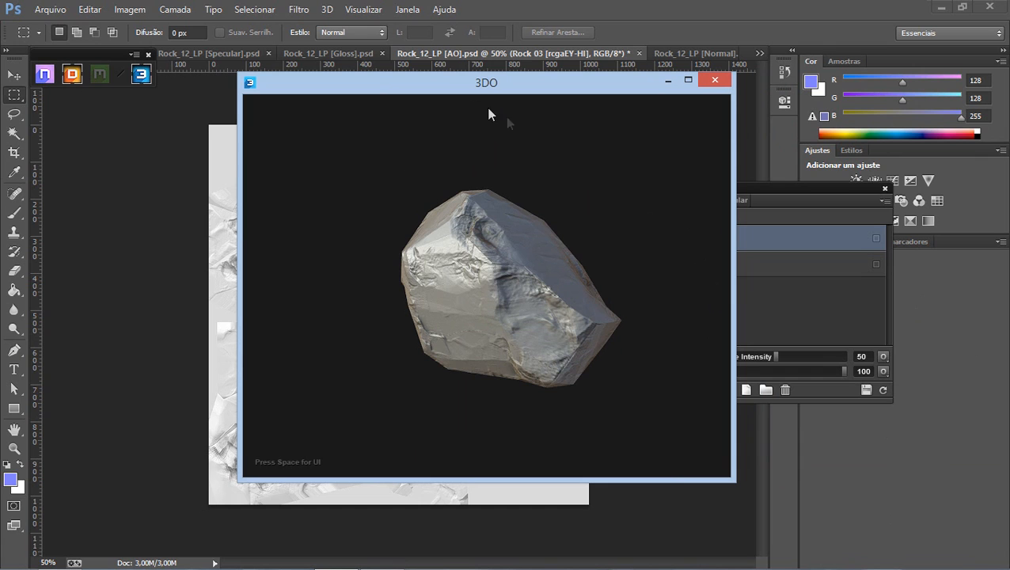
Rearrange the 3DO and DDO windows and make the Rock 03 layer visible again in the AO map.
drag(529, 87, 656, 224)
drag(757, 196, 212, 112)
drag(454, 227, 590, 95)
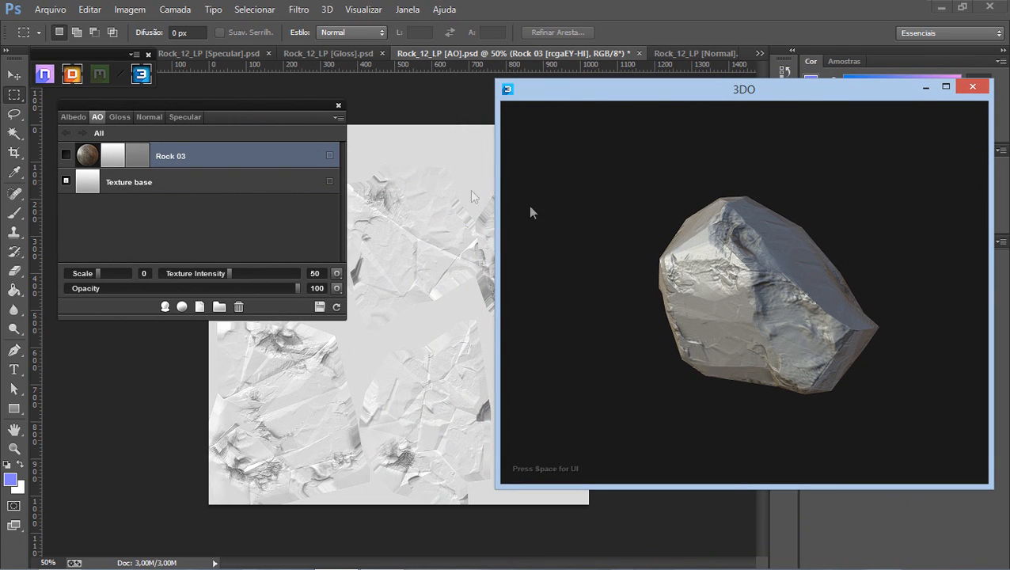
drag(241, 102, 399, 138)
drag(294, 139, 675, 130)
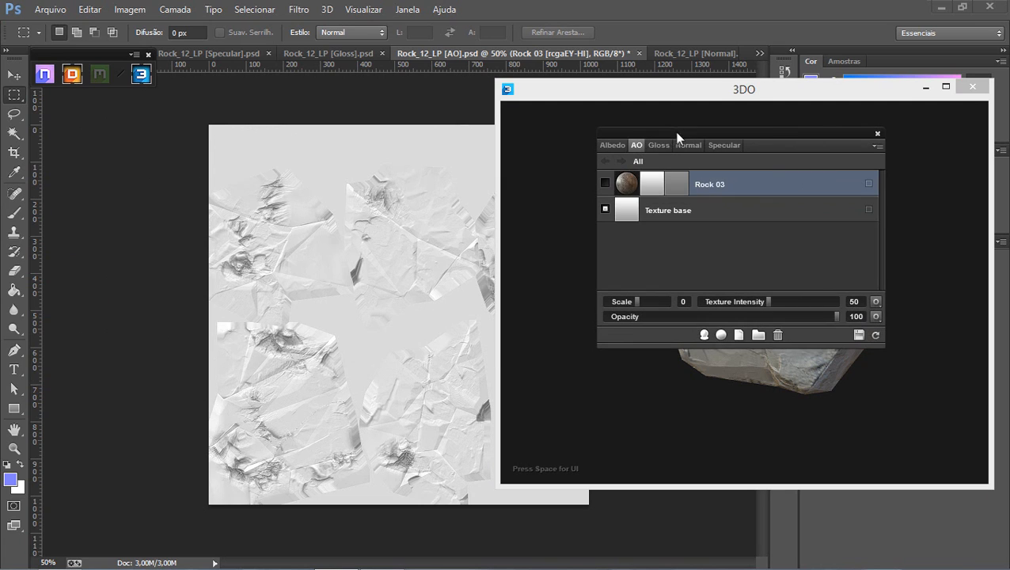
click(605, 182)
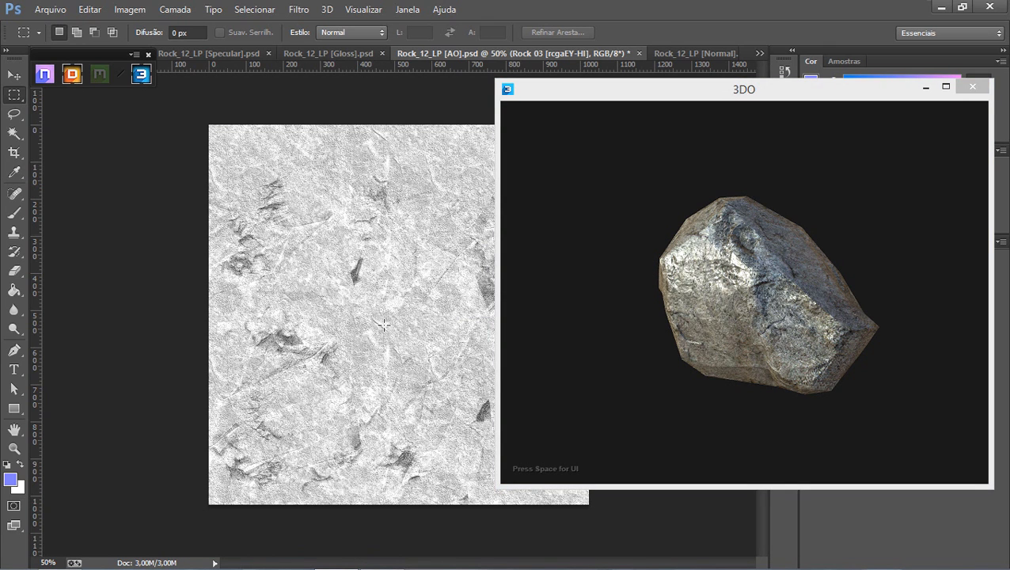
Clear the windows off the canvas, switch to the Normal map and examine its surface detail up close.
drag(731, 100, 842, 281)
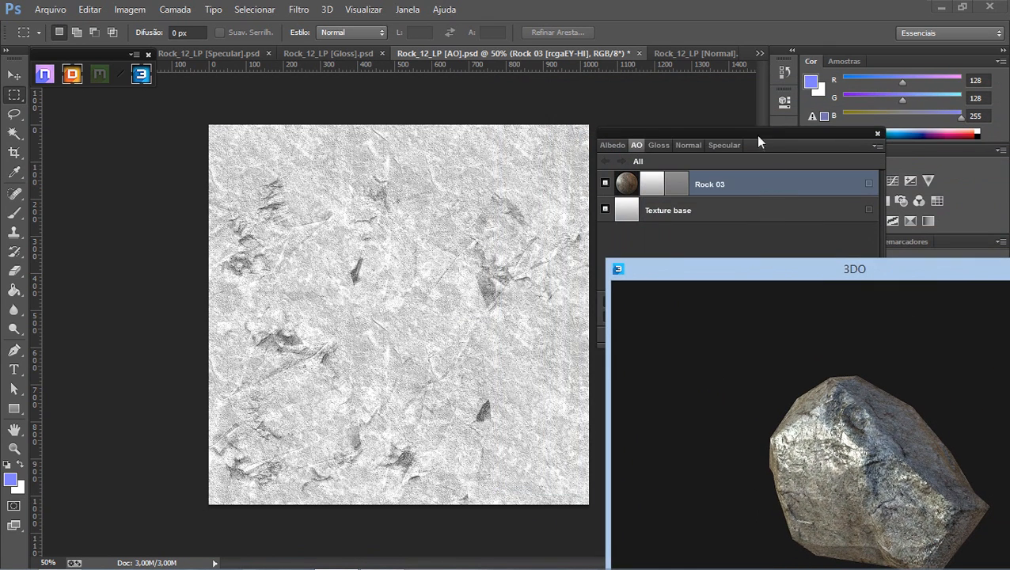
drag(448, 127, 348, 159)
drag(706, 271, 733, 138)
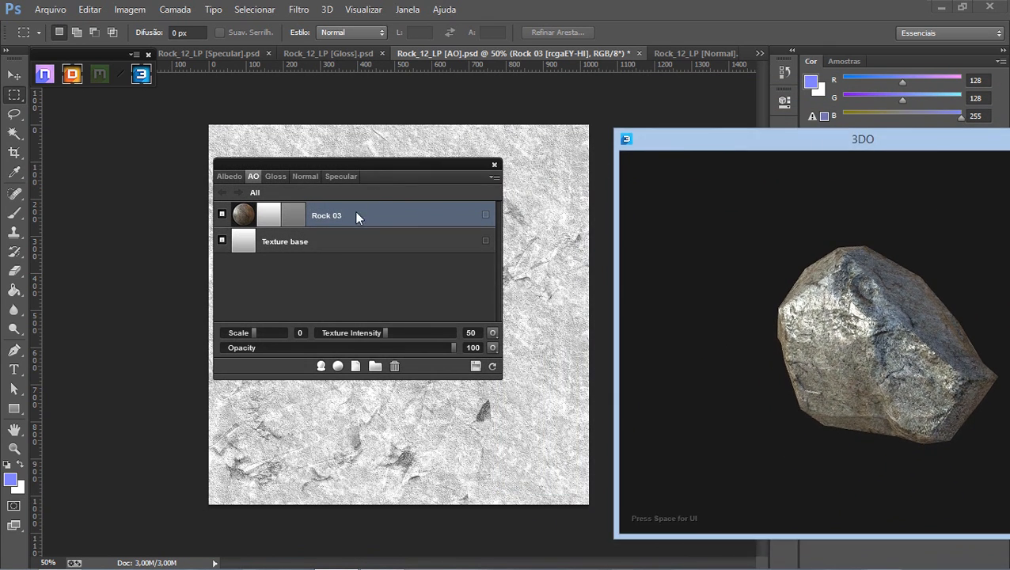
click(304, 177)
drag(333, 167, 687, 185)
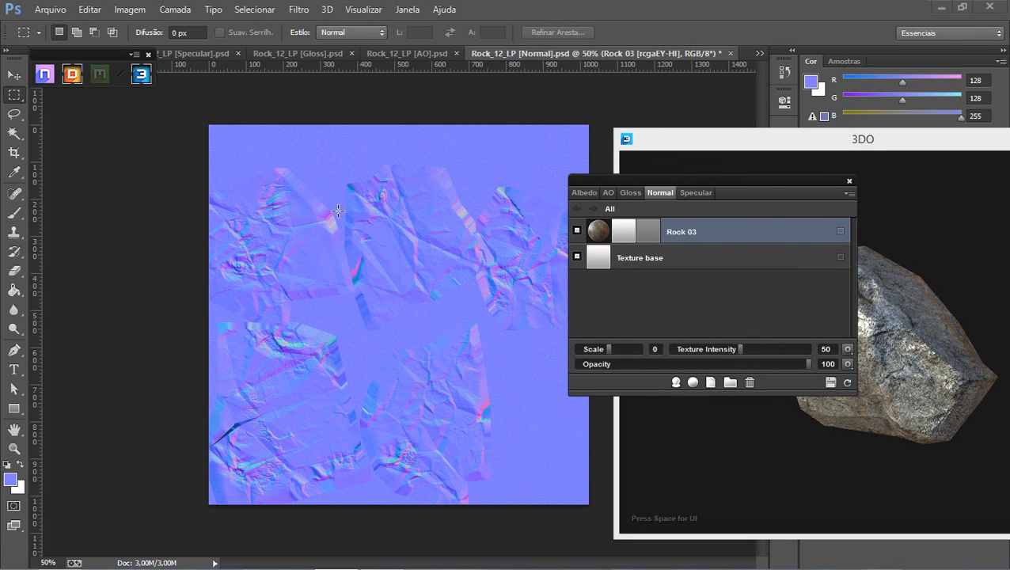
alt+scroll(338, 211, up, 5)
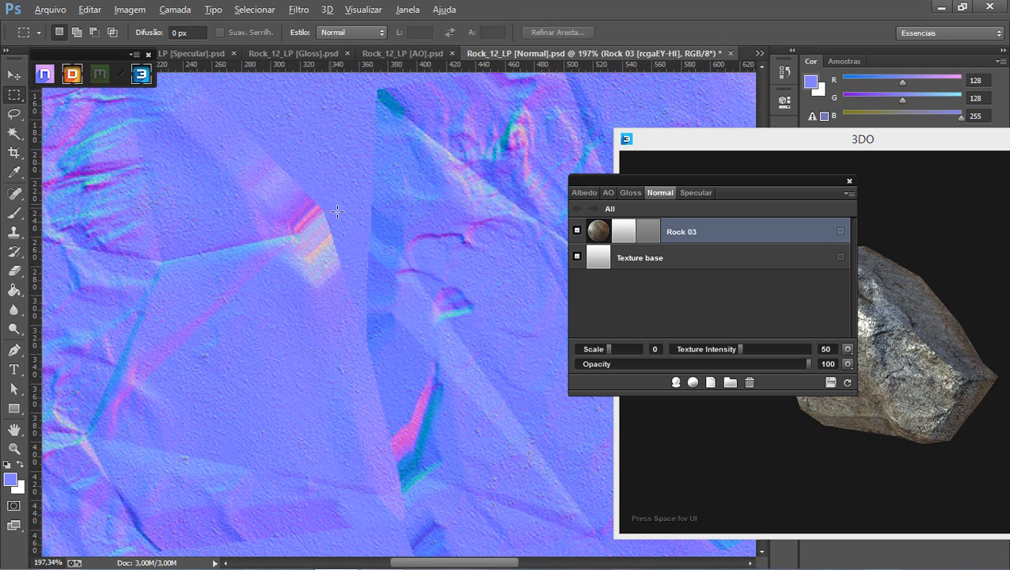
scroll(470, 232, up, 5)
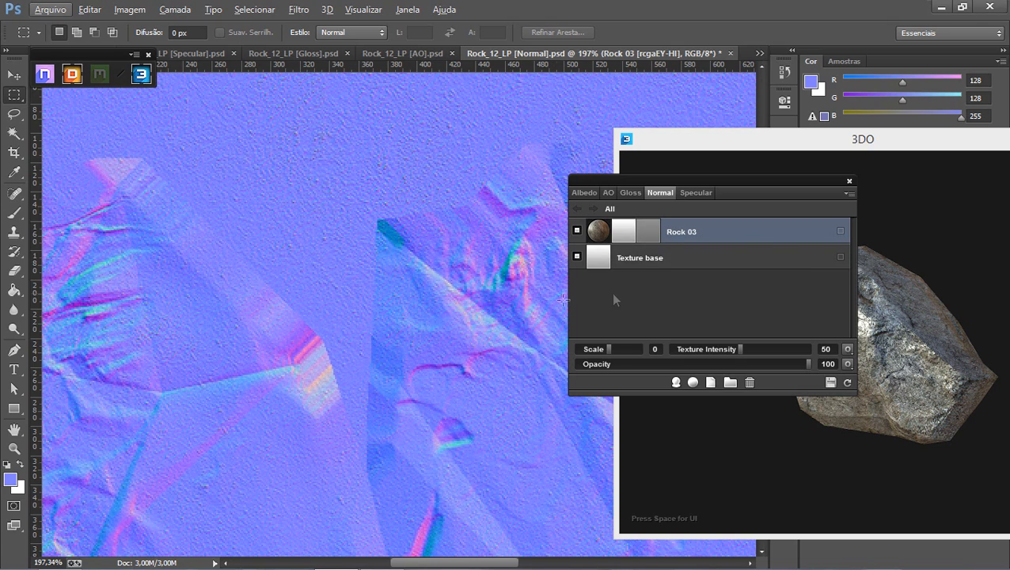
alt+scroll(463, 305, down, 6)
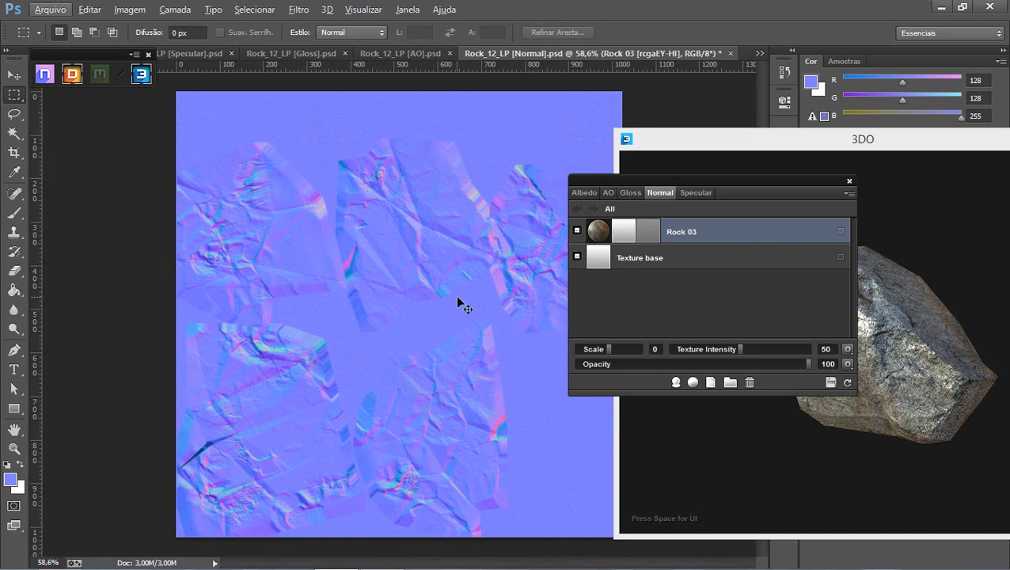
alt+scroll(457, 298, up, 1)
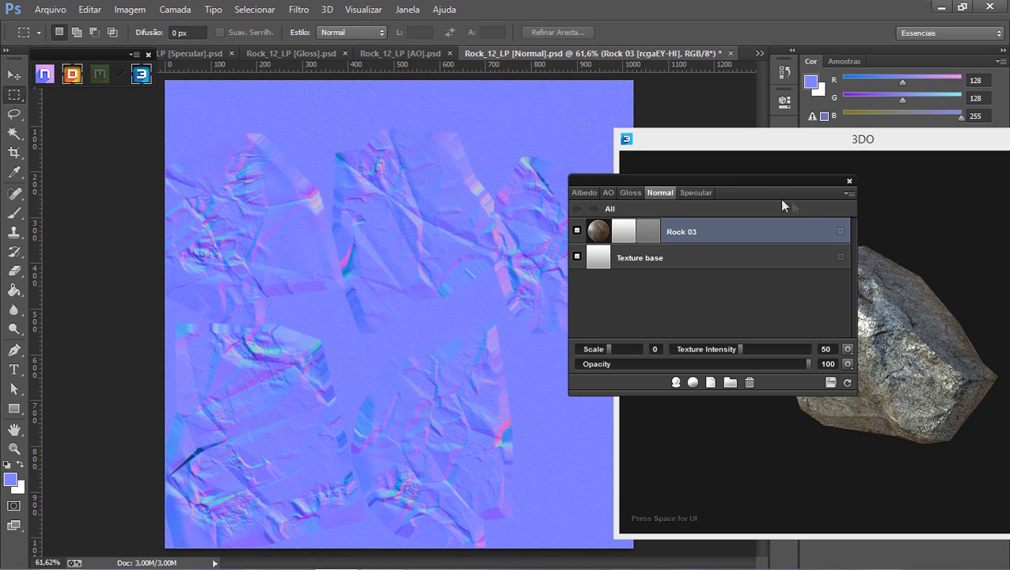
Return to the Albedo map, place the DDO window beside the 3DO preview and delete the Rock 03 material.
click(582, 193)
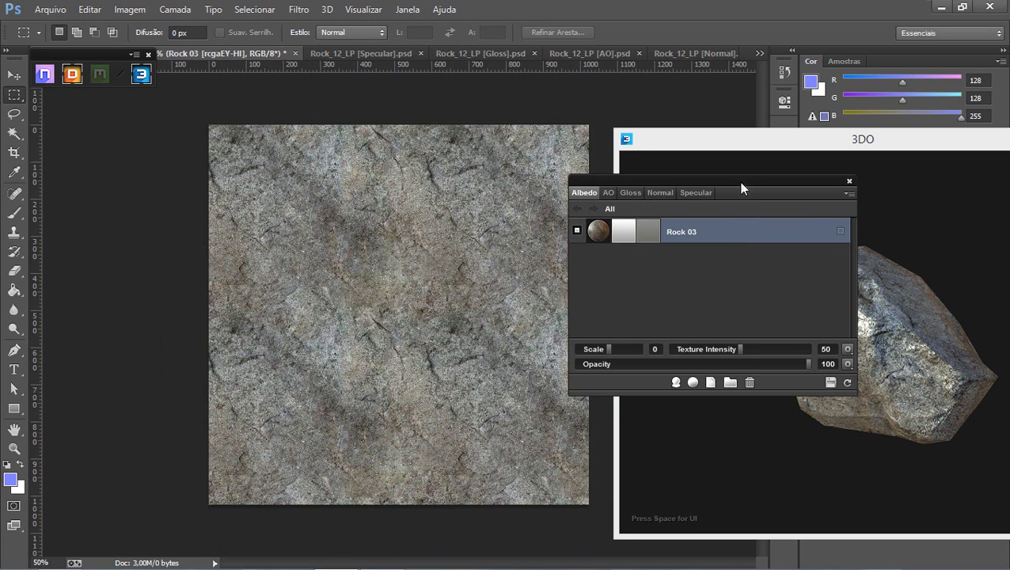
drag(739, 181, 332, 177)
drag(721, 149, 619, 113)
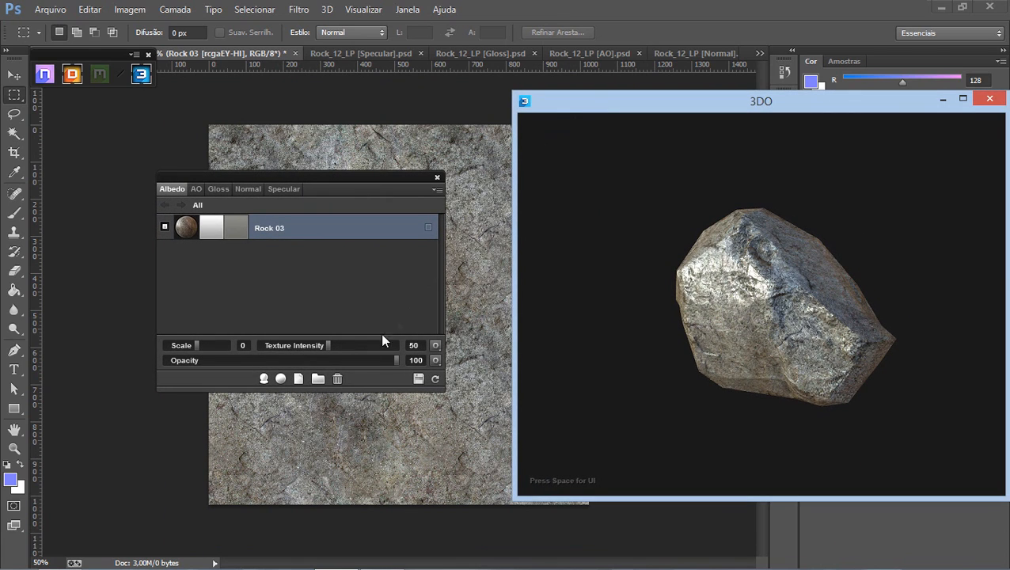
click(313, 284)
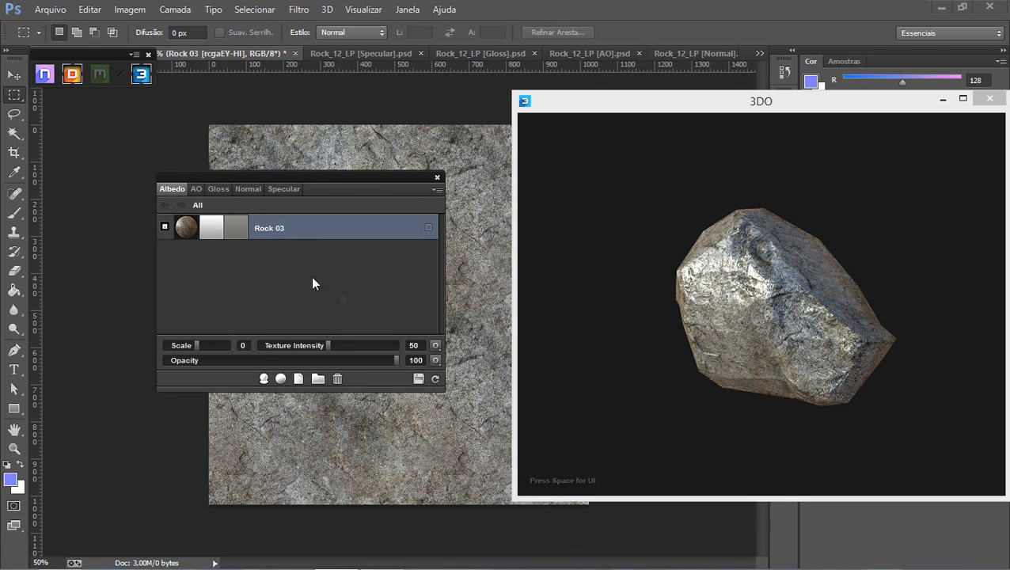
click(336, 378)
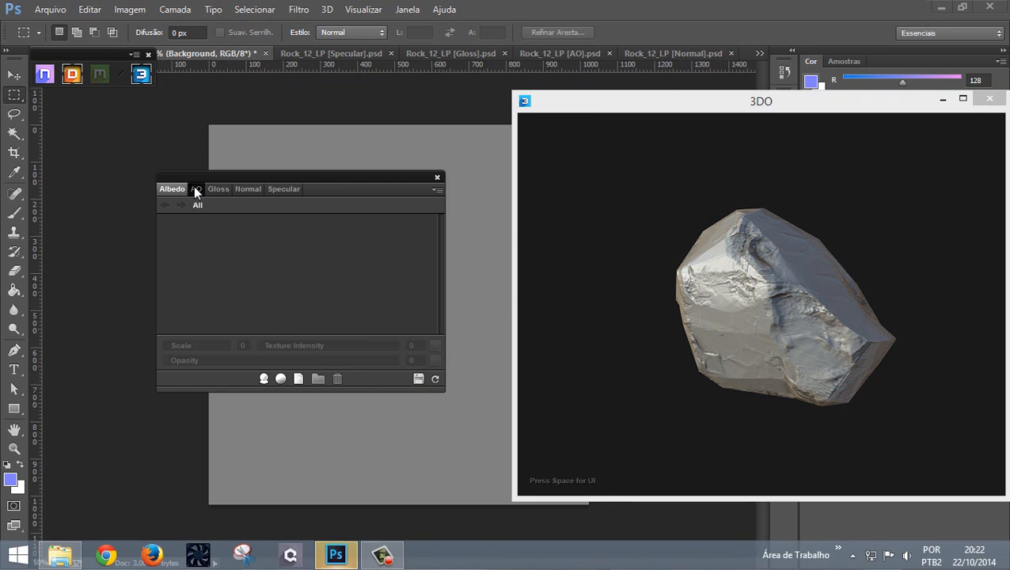
Check the AO, Gloss, Normal and Specular maps without the material, then return to Albedo.
click(195, 188)
click(221, 189)
click(245, 190)
click(293, 190)
click(167, 189)
Create the Stone material from the Megascans Rock category on the model.
click(280, 378)
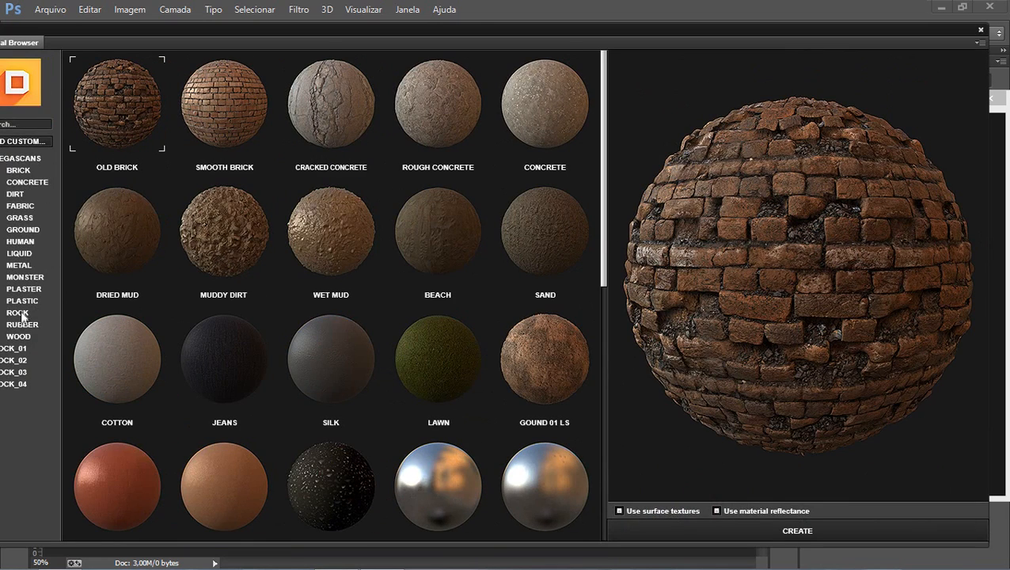
click(17, 313)
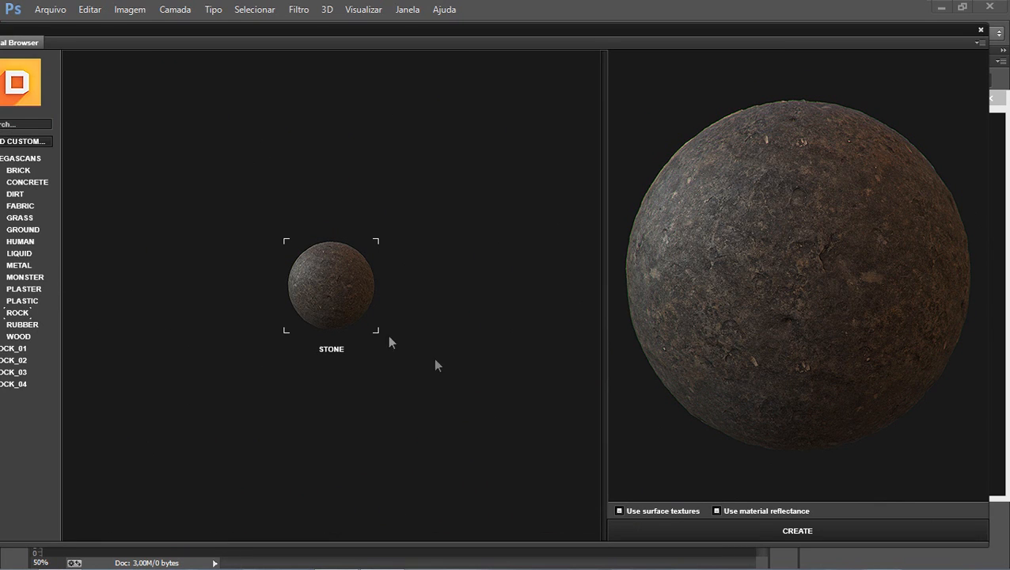
click(783, 530)
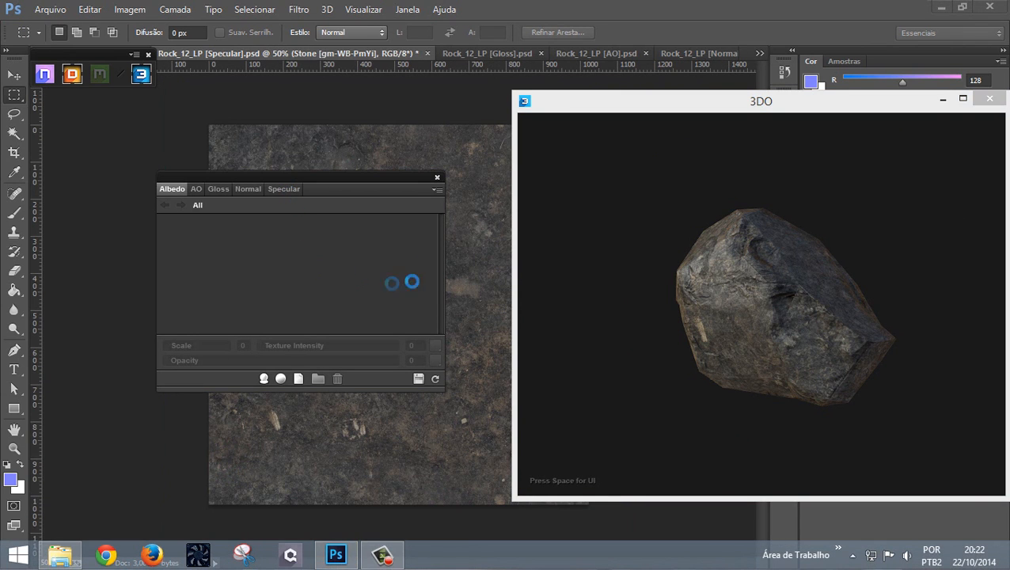
Enlarge the 3DO preview to full screen and orbit the rock to inspect its Stone material.
mouse_move(389, 179)
mouse_down()
mouse_move(473, 178)
mouse_move(433, 186)
mouse_move(374, 222)
mouse_move(399, 185)
mouse_up()
drag(718, 284, 563, 7)
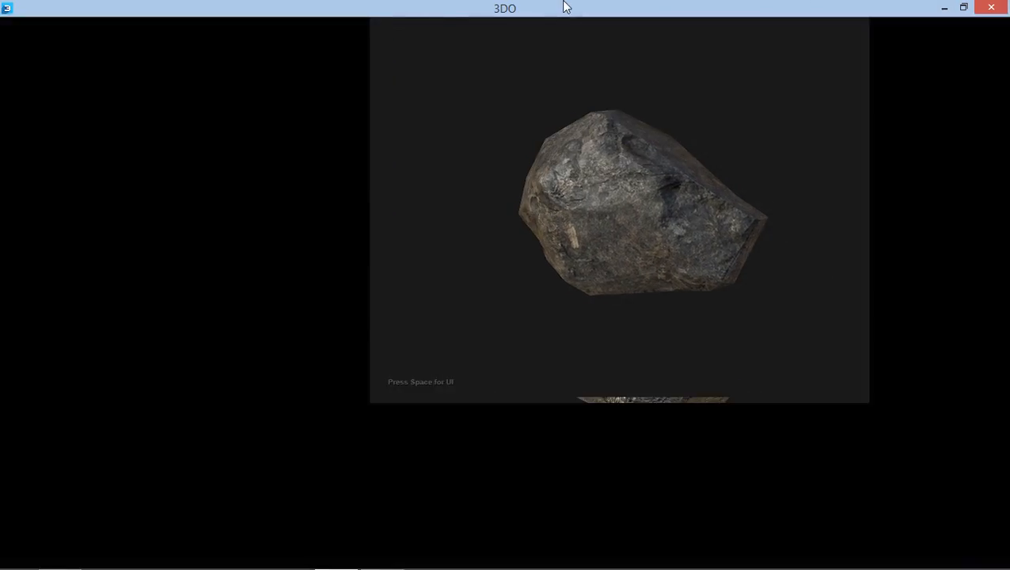
drag(523, 334, 465, 307)
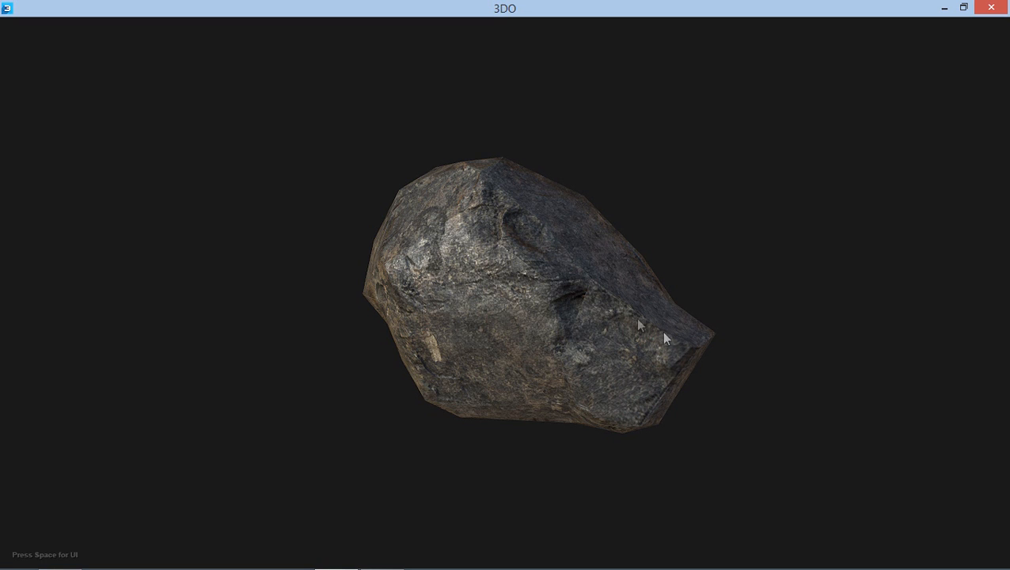
drag(588, 292, 606, 353)
Examine the Stone surface detail up close and from a distance, then restore the 3DO preview to a smaller window.
scroll(612, 358, up, 8)
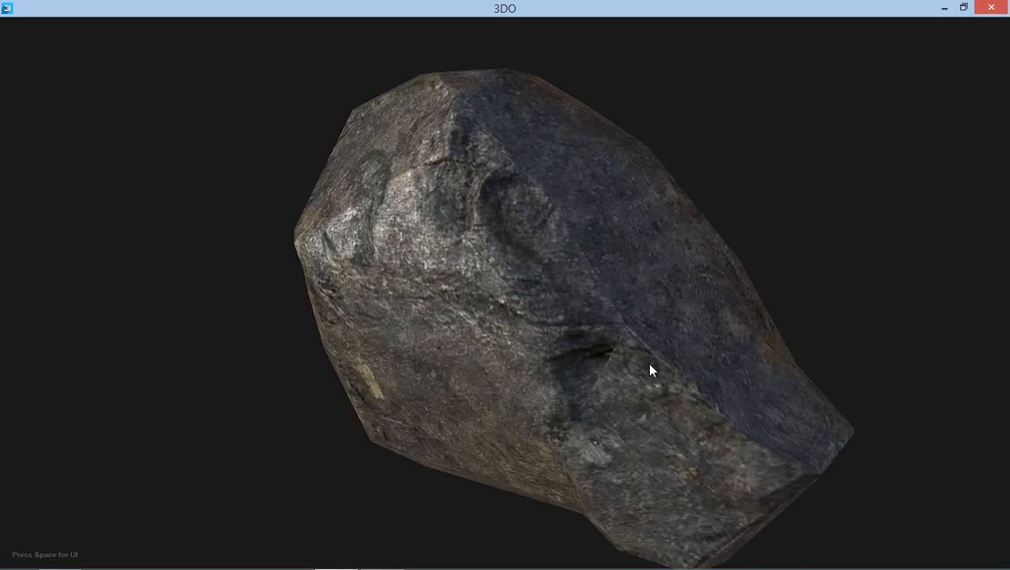
scroll(649, 371, down, 8)
scroll(489, 273, up, 12)
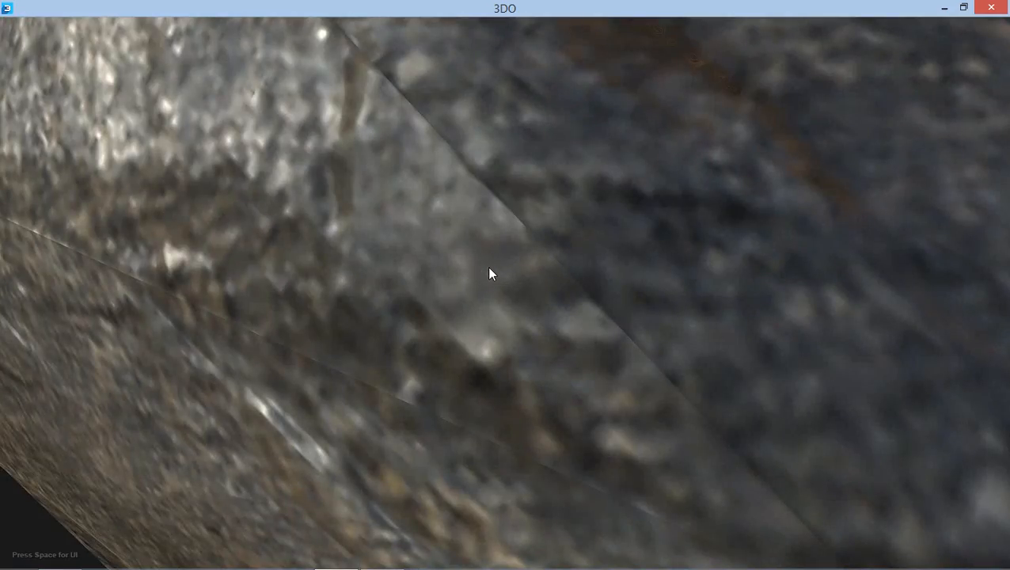
scroll(489, 273, down, 5)
scroll(490, 273, down, 7)
drag(489, 273, 465, 299)
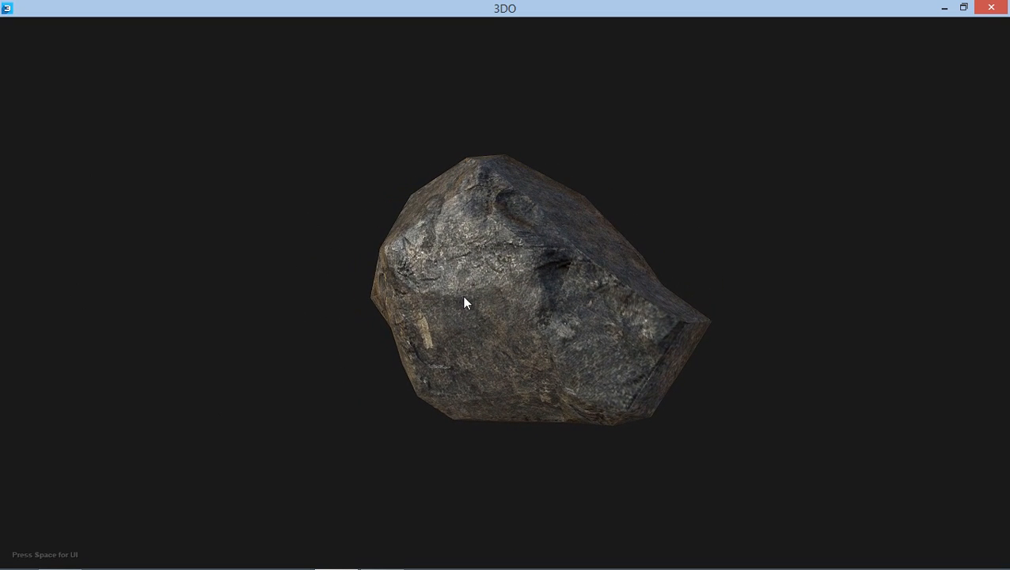
click(963, 7)
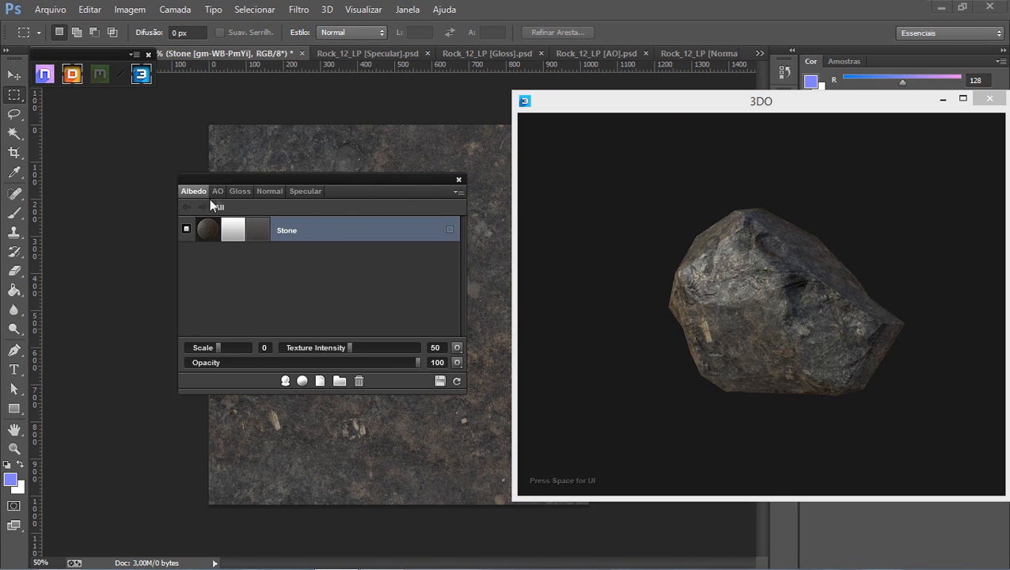
Switch to the AO map, move the DDO window off the canvas and examine the Stone cavity detail up close.
click(218, 194)
drag(336, 183, 576, 158)
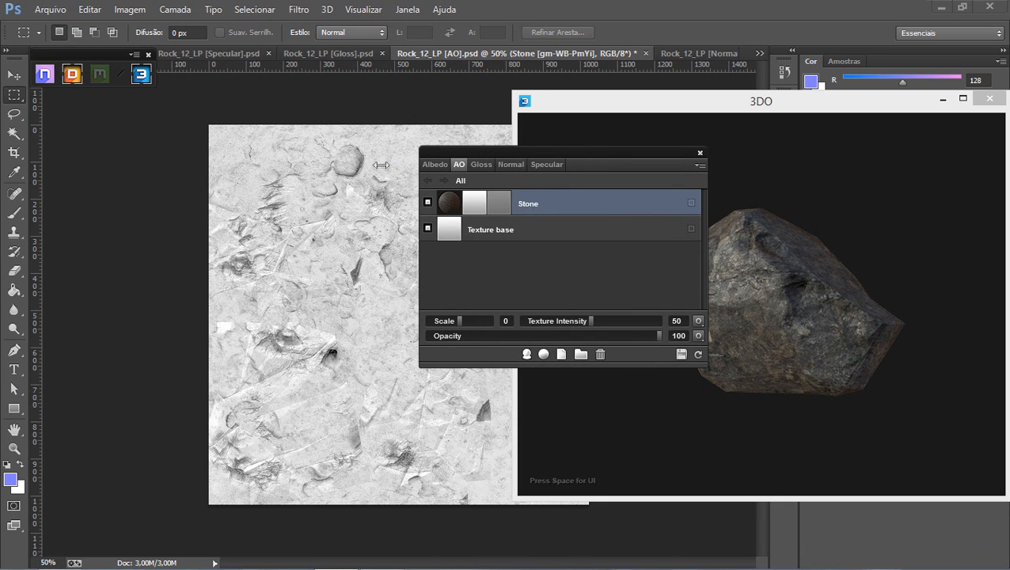
alt+scroll(360, 166, up, 5)
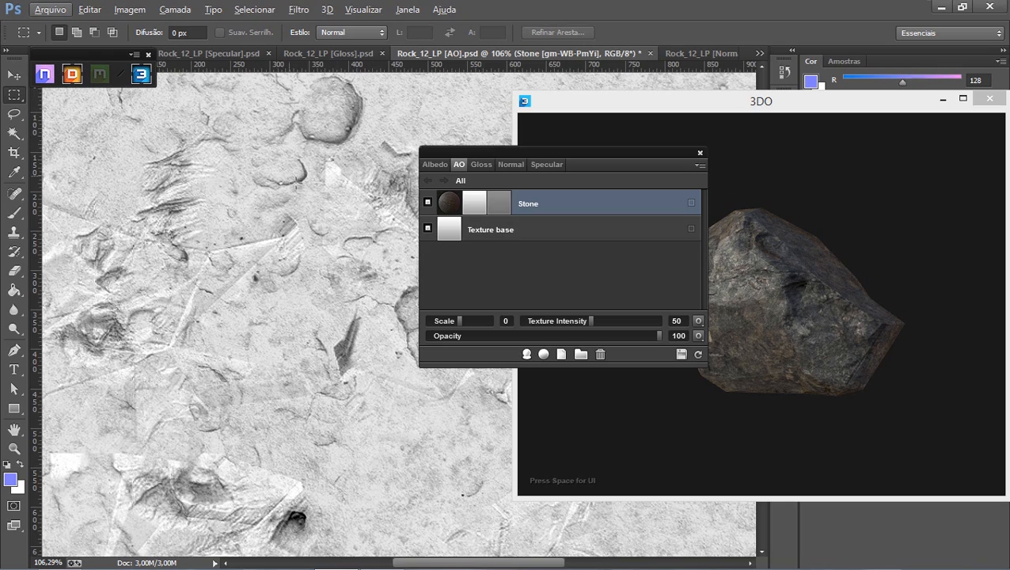
alt+scroll(296, 182, down, 5)
alt+scroll(359, 232, up, 3)
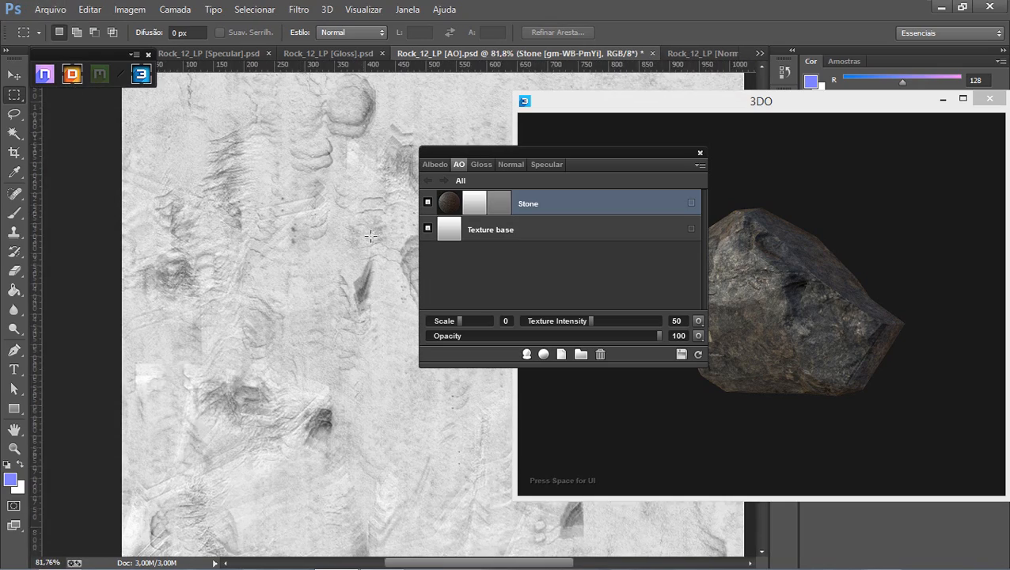
Examine the Stone detail up close in the AO map, then zoom in and out on the Normal map.
alt+scroll(364, 234, up, 5)
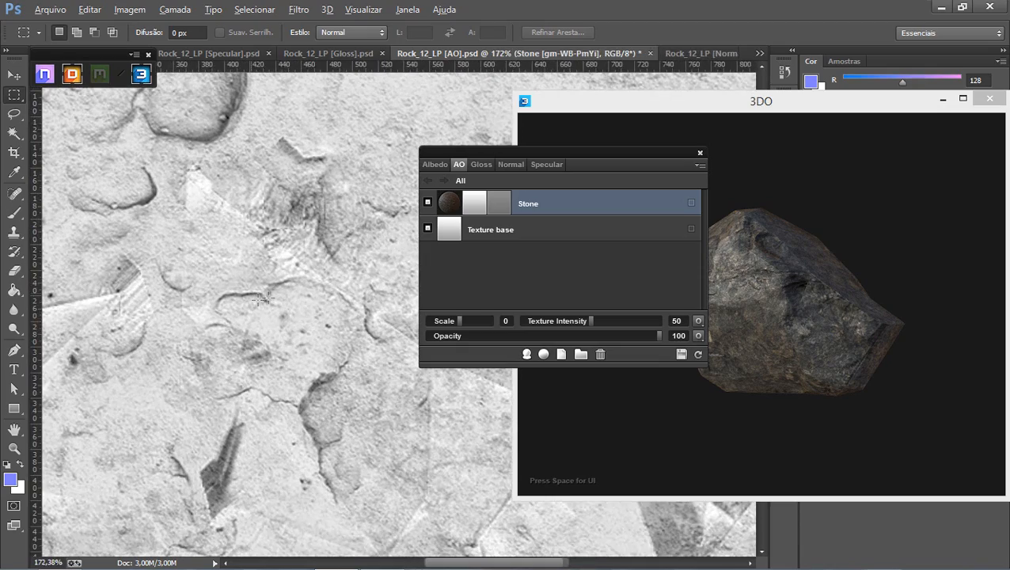
click(508, 164)
alt+scroll(345, 147, up, 3)
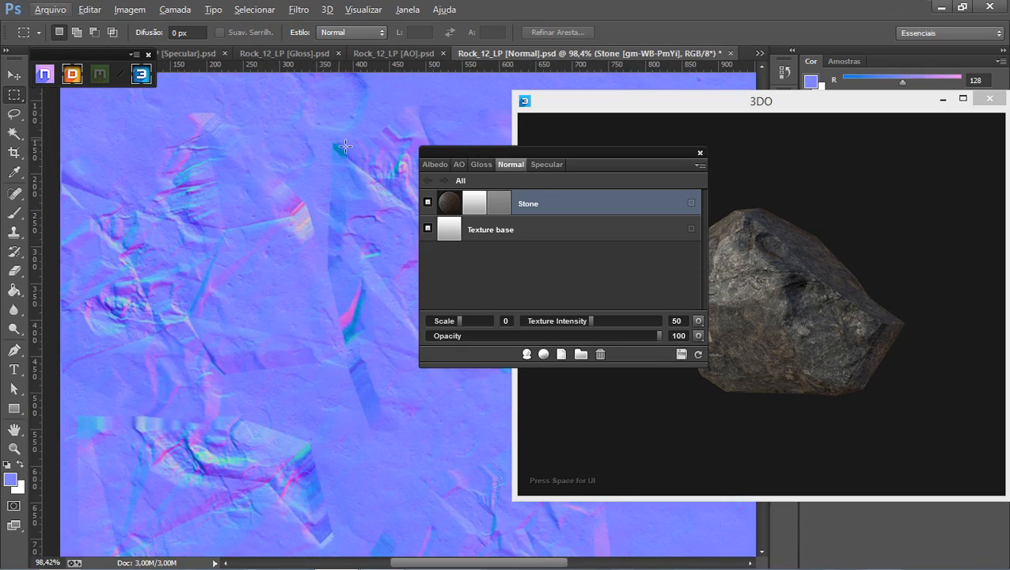
alt+scroll(345, 146, up, 10)
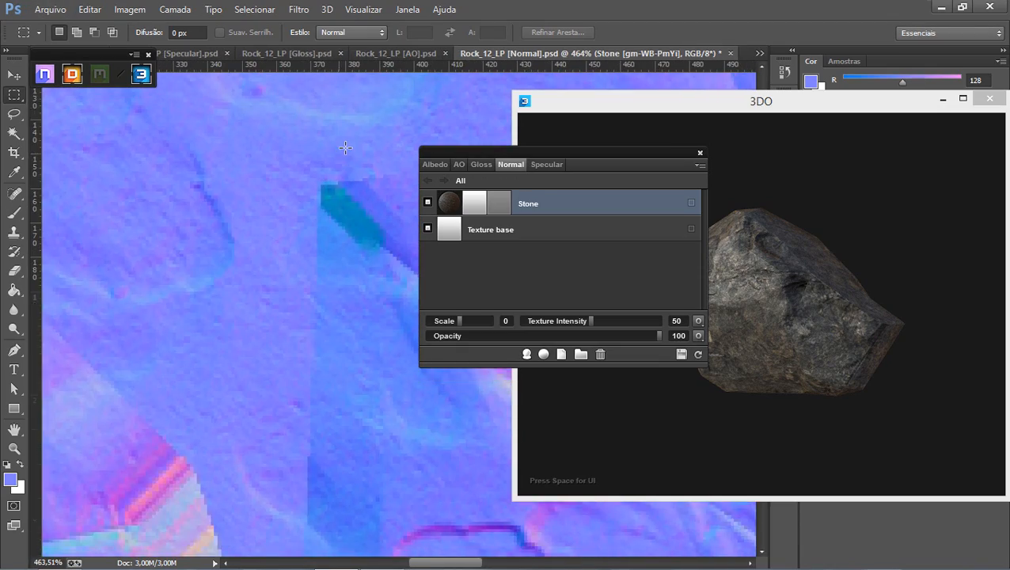
alt+scroll(345, 146, down, 10)
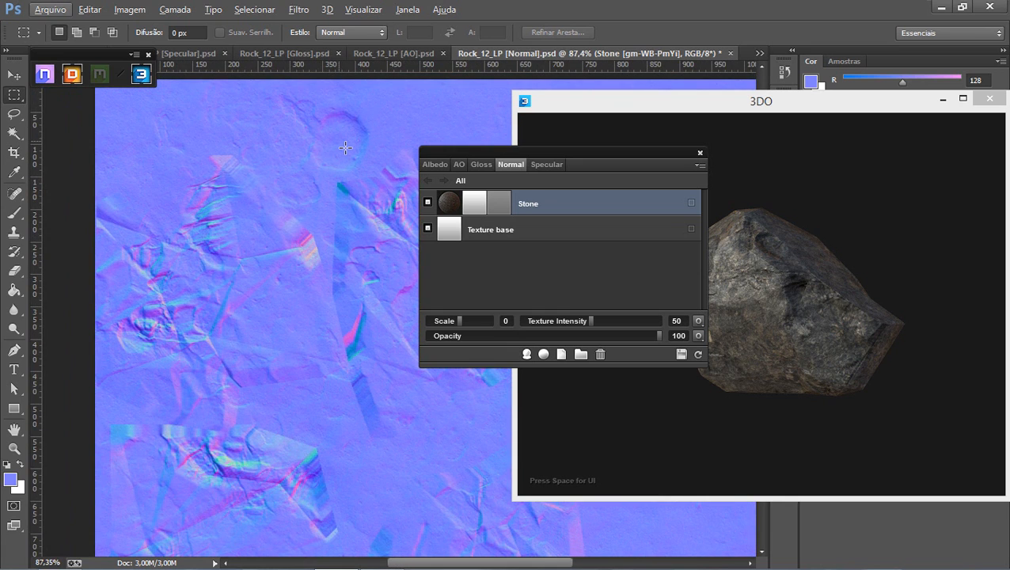
Switch between the Specular and Gloss maps to compare them, moving the DDO window off the texture onto the 3DO preview.
click(541, 164)
click(481, 164)
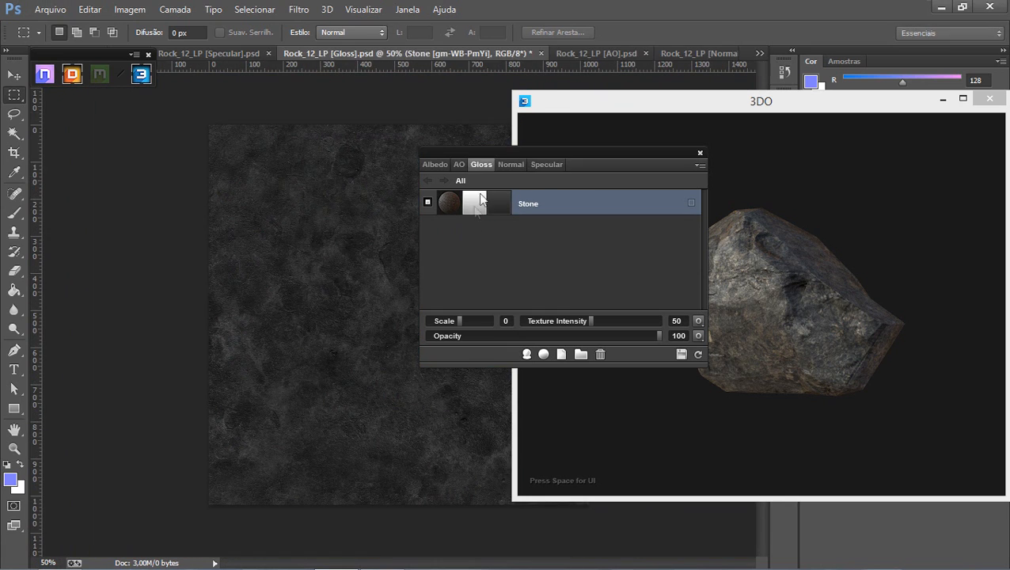
drag(542, 154, 713, 176)
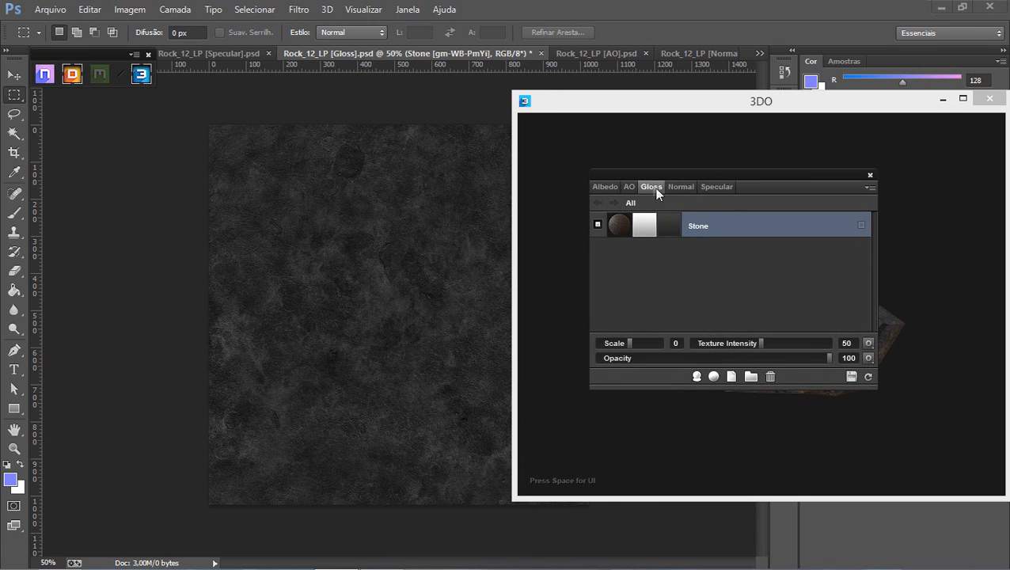
click(716, 187)
click(651, 186)
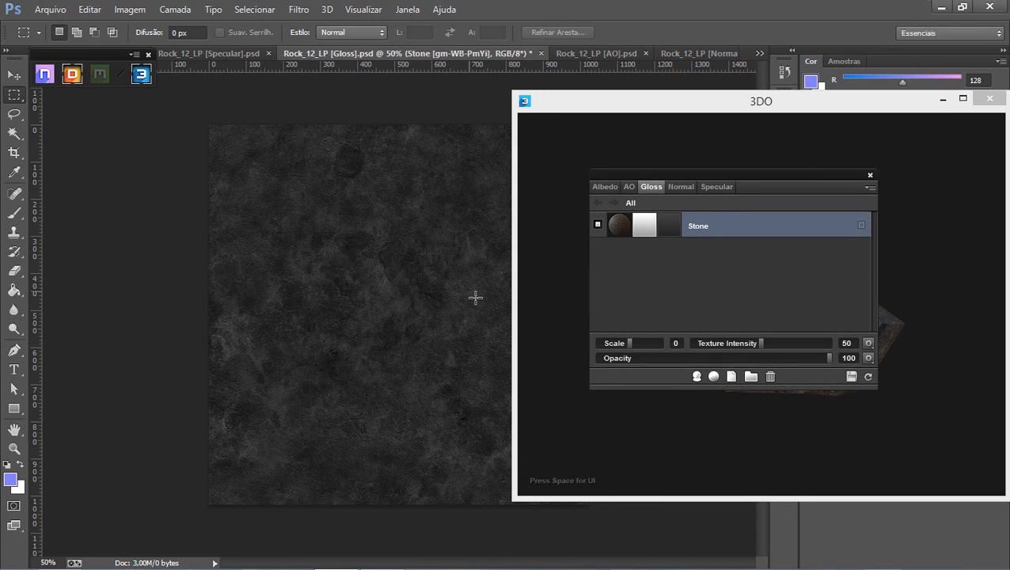
key(v)
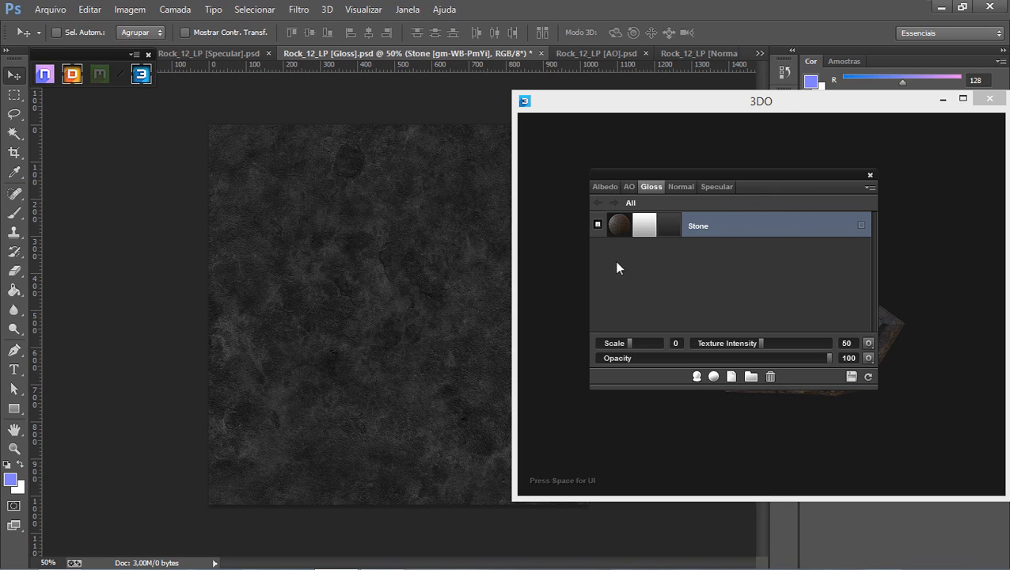
click(716, 187)
click(643, 188)
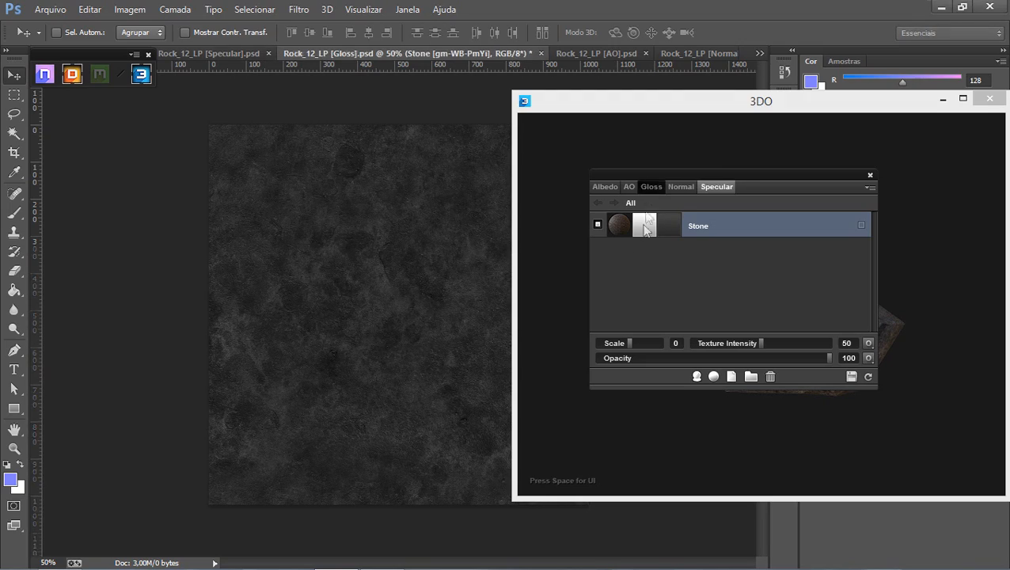
Examine the Gloss map of the Stone material up close and as a whole.
alt+scroll(365, 228, up, 8)
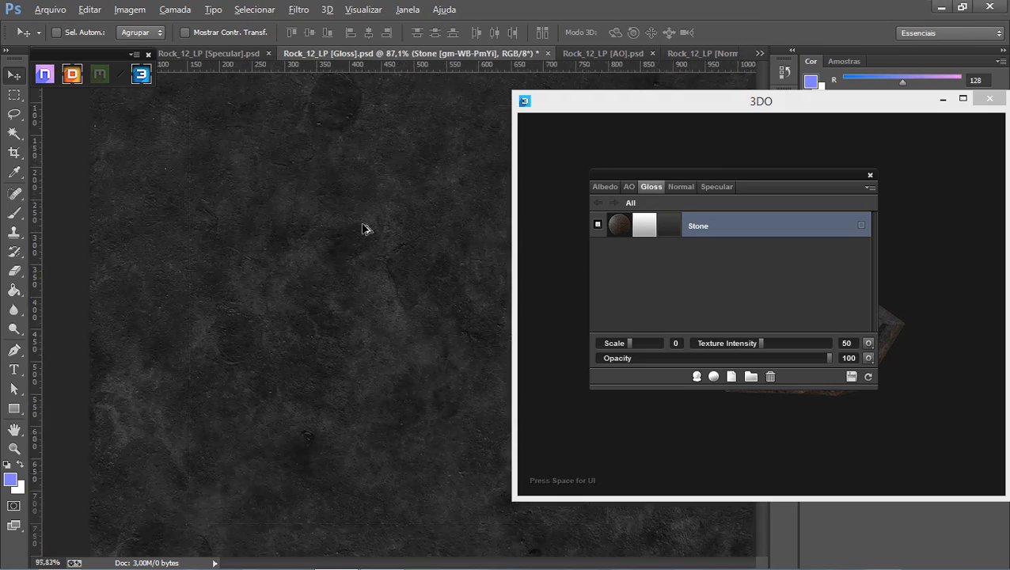
alt+scroll(459, 239, down, 4)
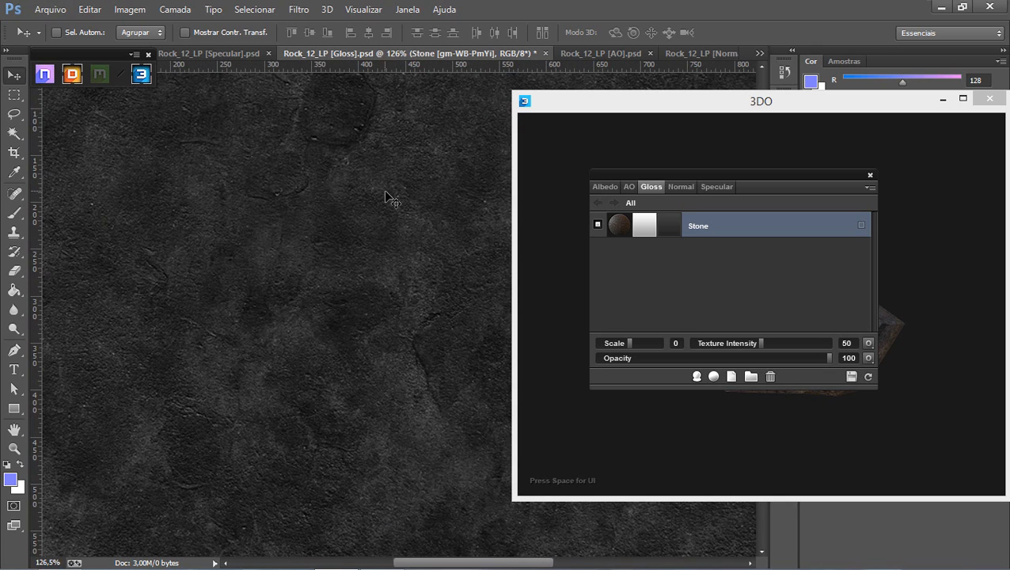
click(652, 193)
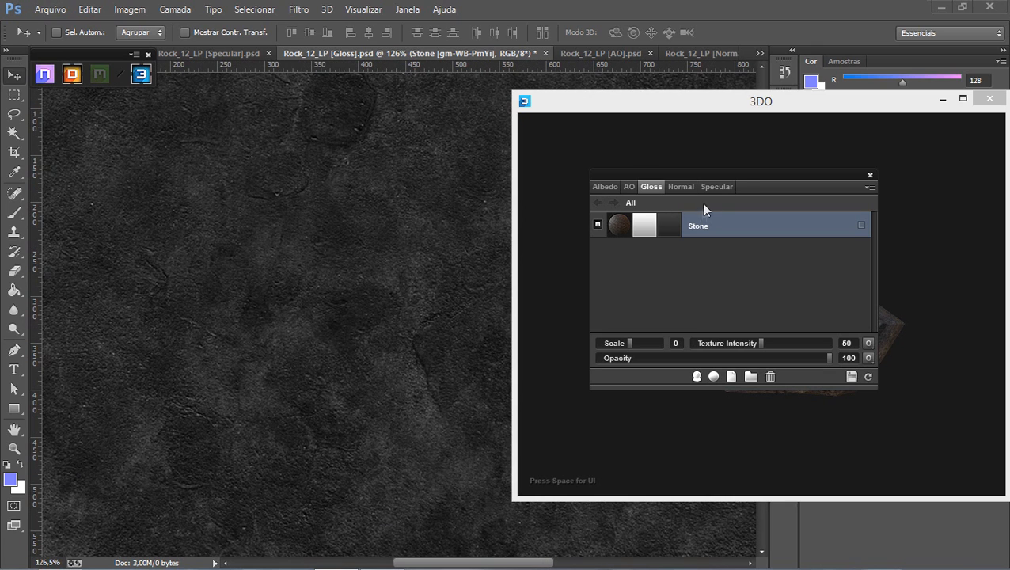
click(317, 261)
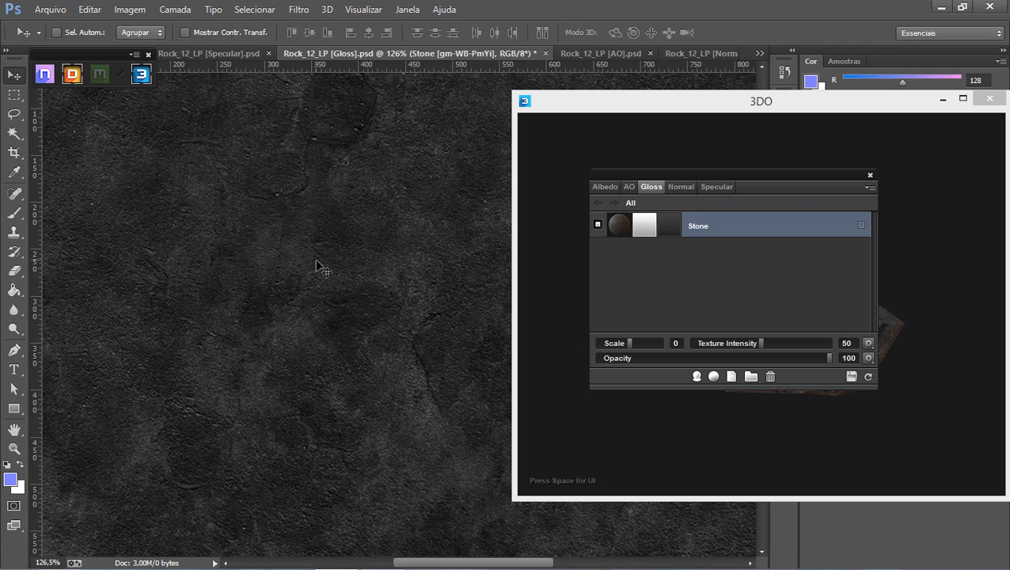
alt+scroll(321, 268, down, 5)
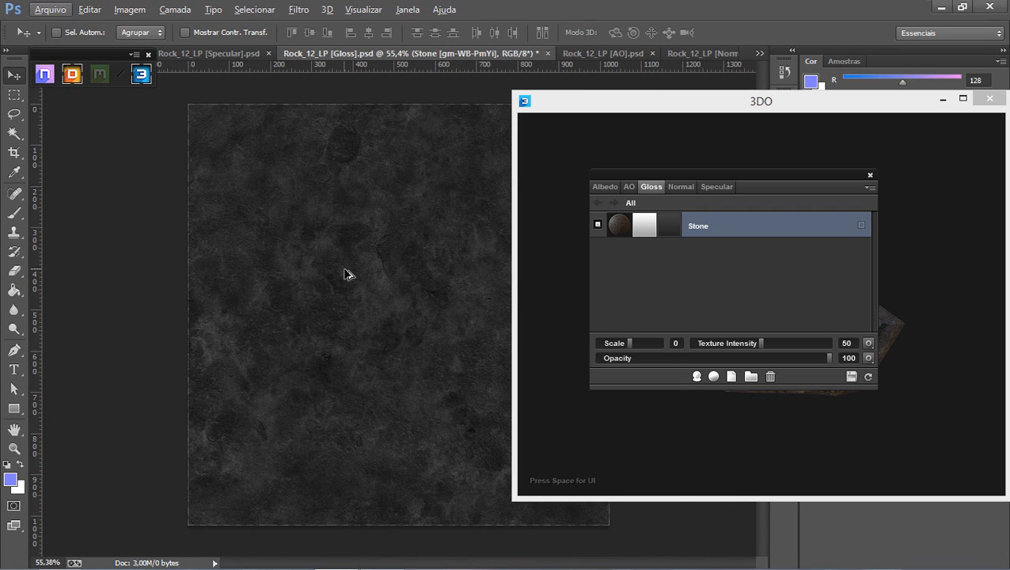
alt+scroll(346, 274, up, 1)
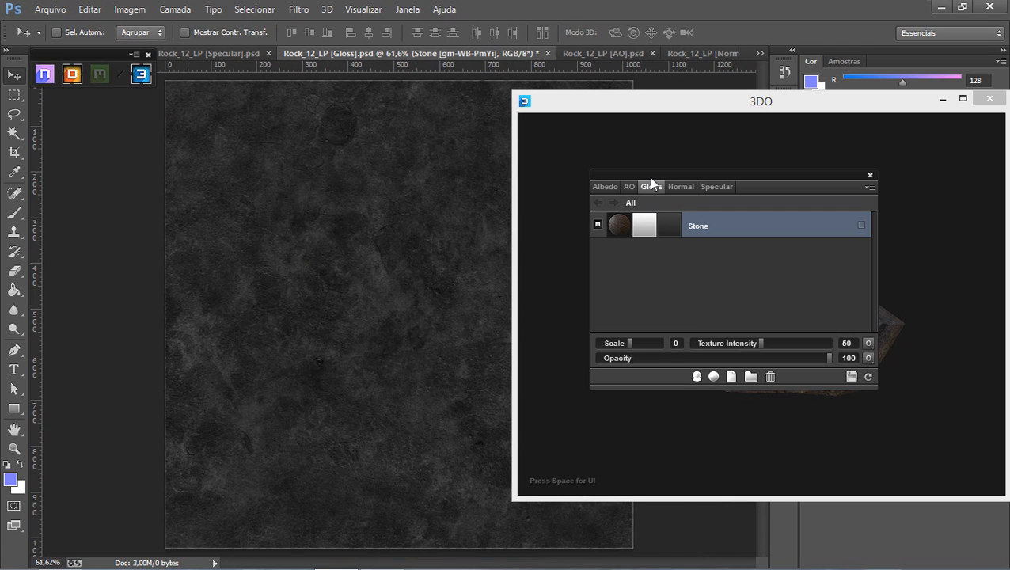
click(651, 184)
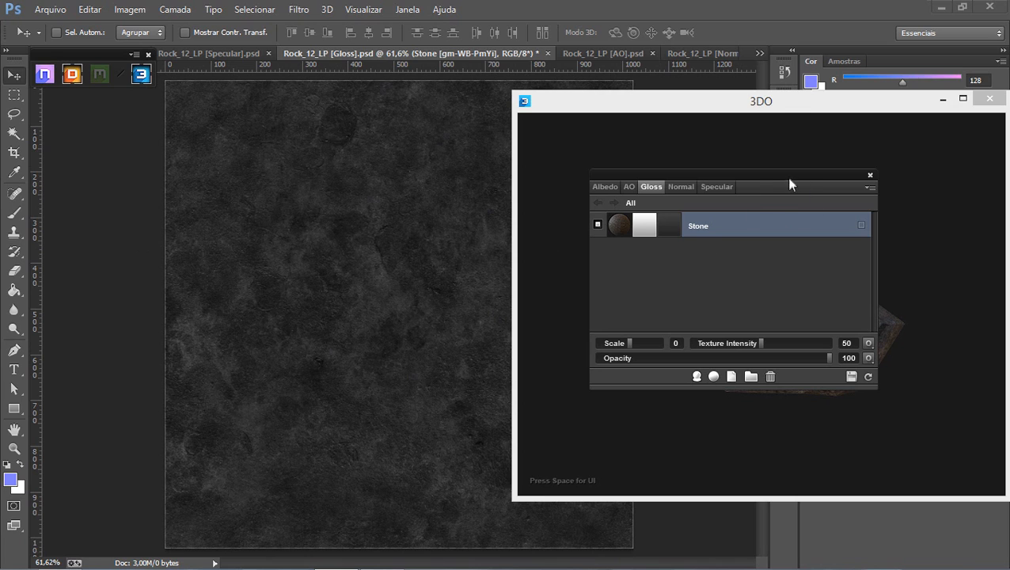
Move the DDO window clear of the 3DO preview, enlarge the preview to full screen and orbit the rock.
drag(789, 184, 747, 191)
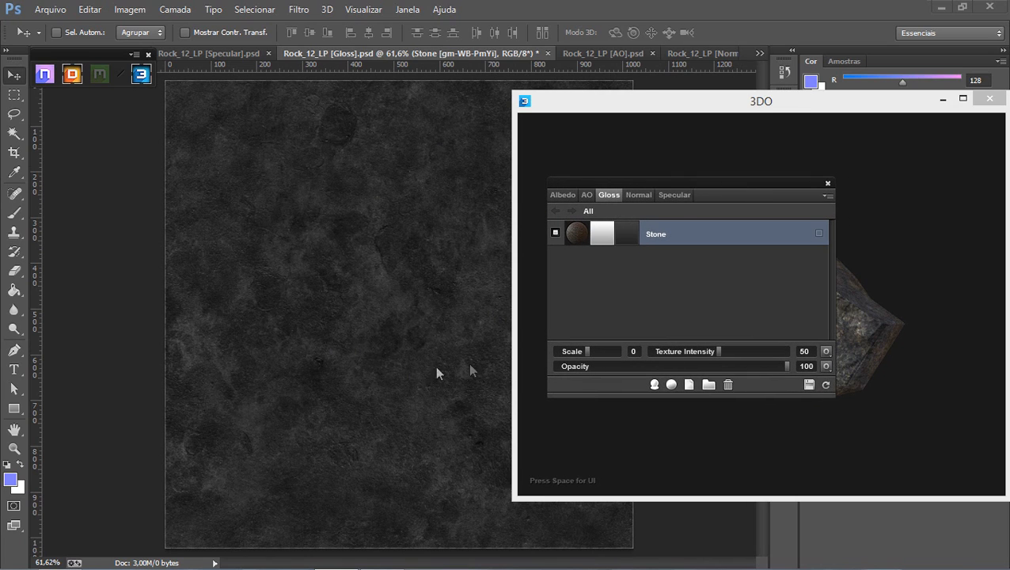
drag(727, 184, 460, 200)
drag(526, 204, 384, 118)
drag(684, 104, 492, 3)
drag(457, 297, 519, 346)
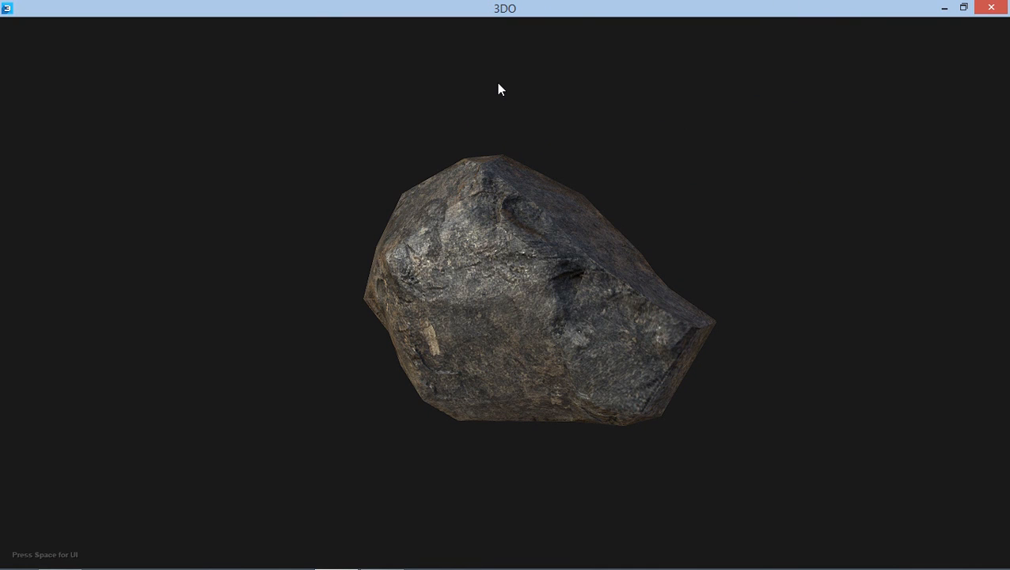
drag(552, 253, 540, 290)
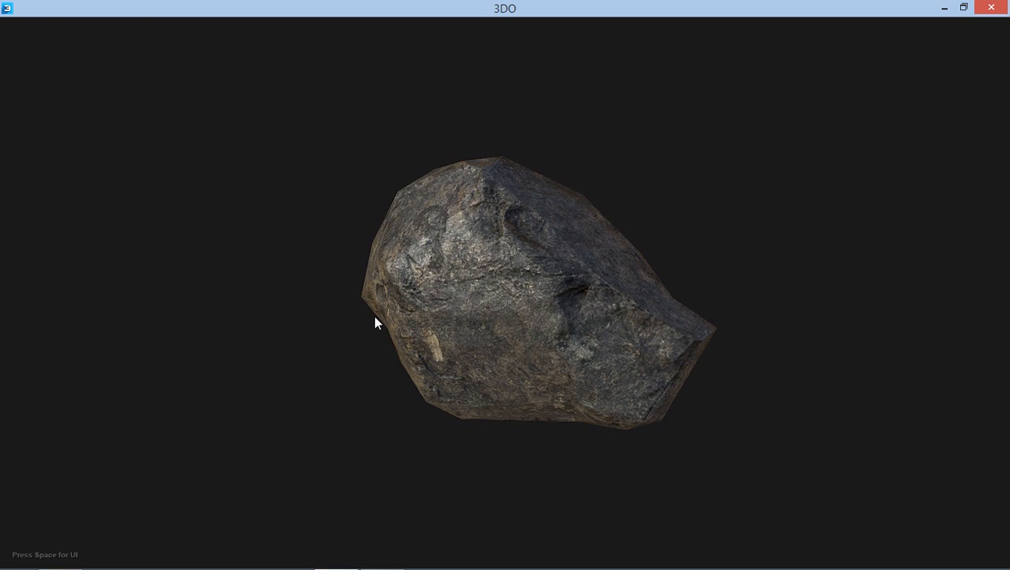
Show the 3DO settings and preview the material on the sphere, cube, cylinder and plane before returning to the rock mesh.
key(space)
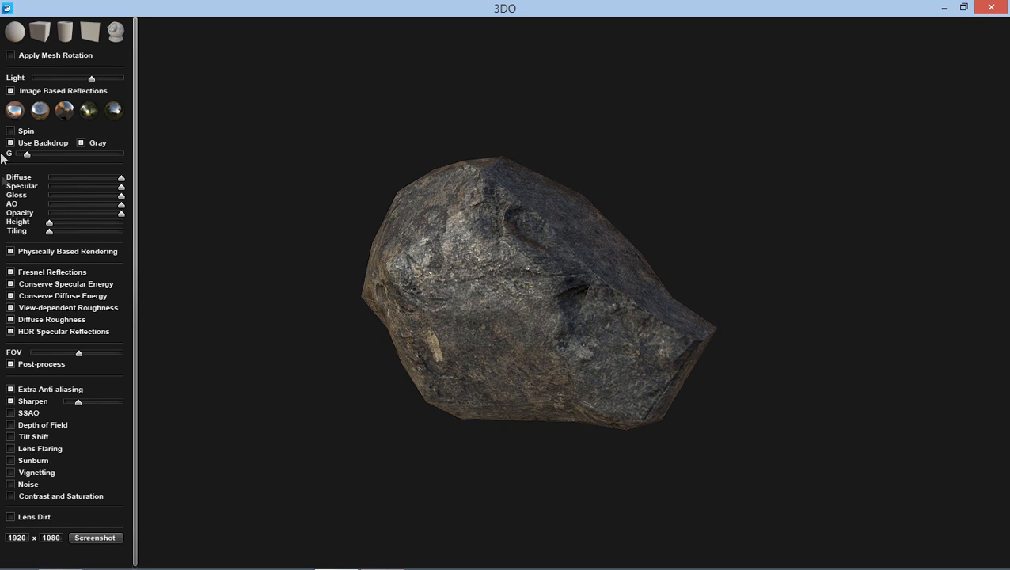
click(14, 33)
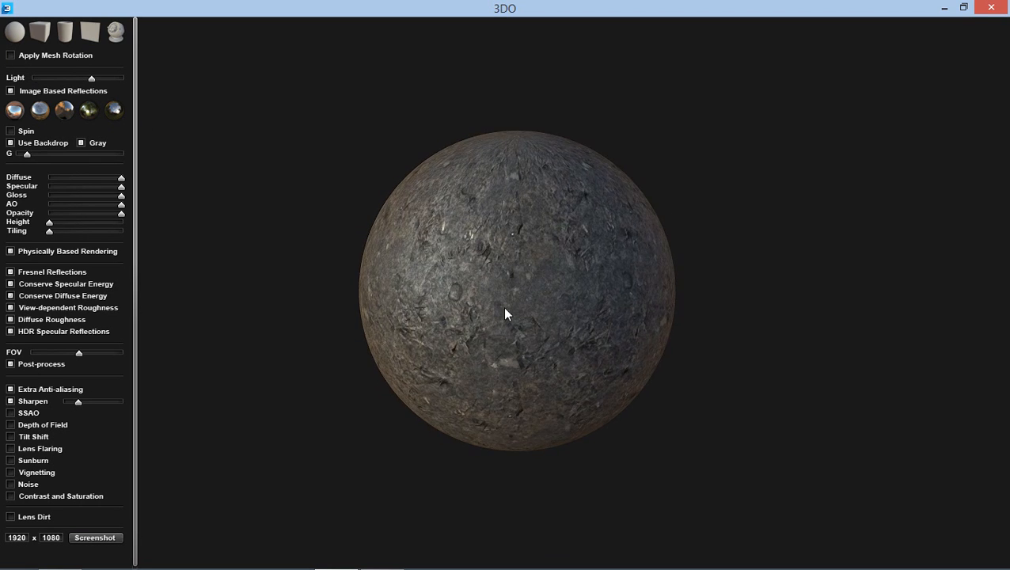
click(40, 33)
click(66, 34)
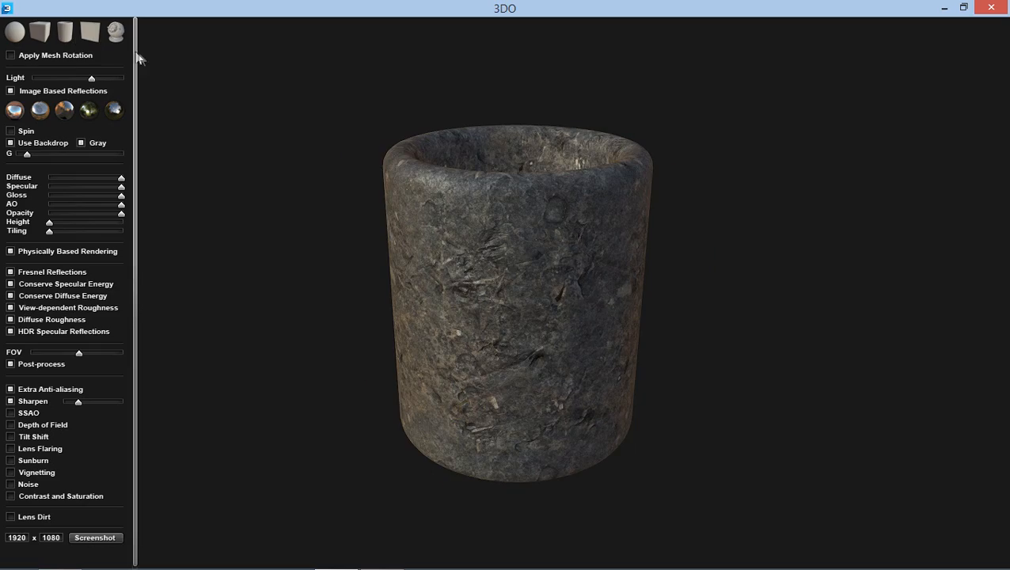
click(90, 33)
click(117, 34)
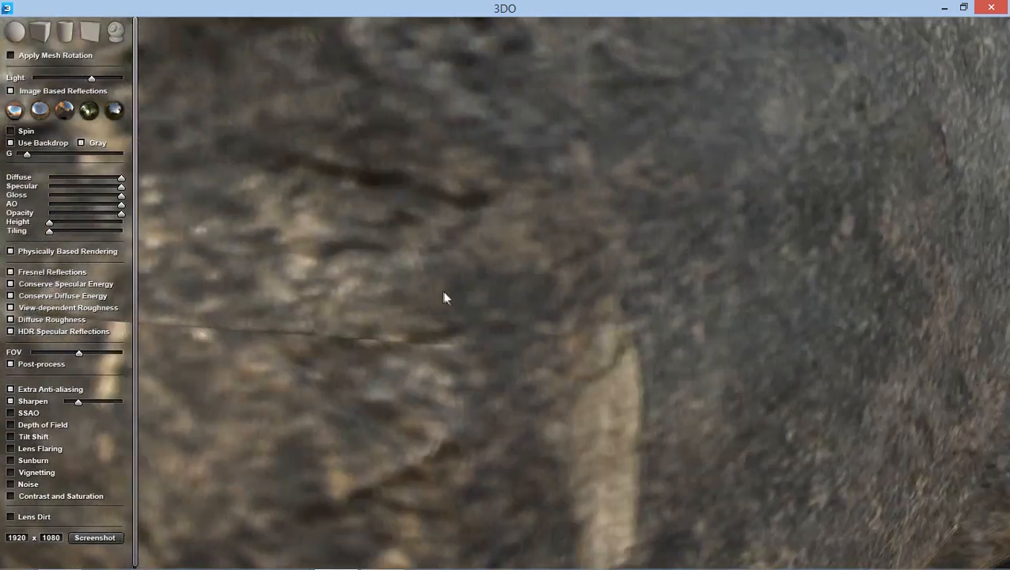
Bring the whole rock back into view and orbit it to inspect how its surface catches the light.
scroll(447, 296, down, 5)
scroll(449, 295, down, 2)
drag(533, 348, 490, 356)
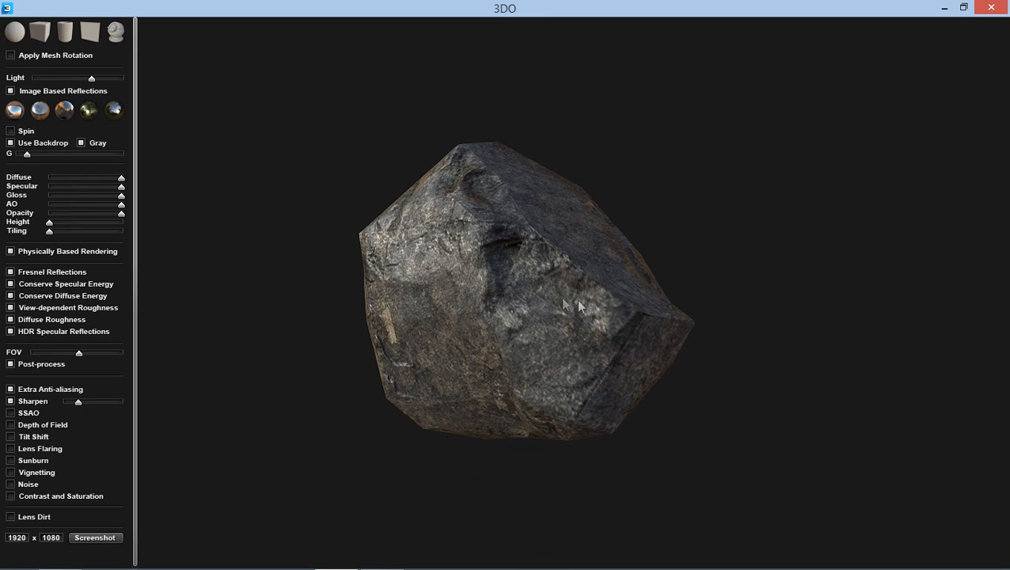
drag(562, 298, 608, 308)
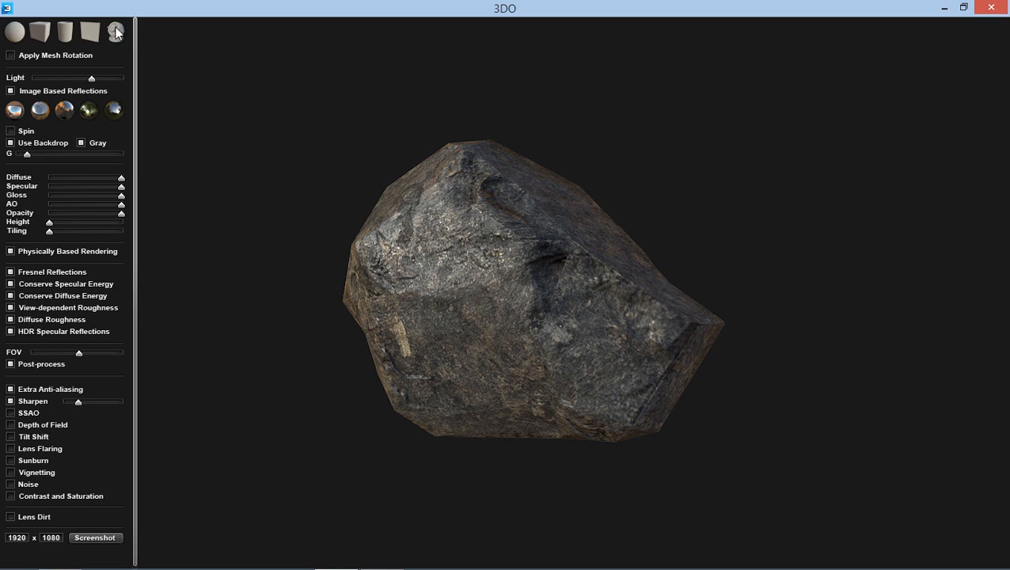
drag(446, 194, 327, 192)
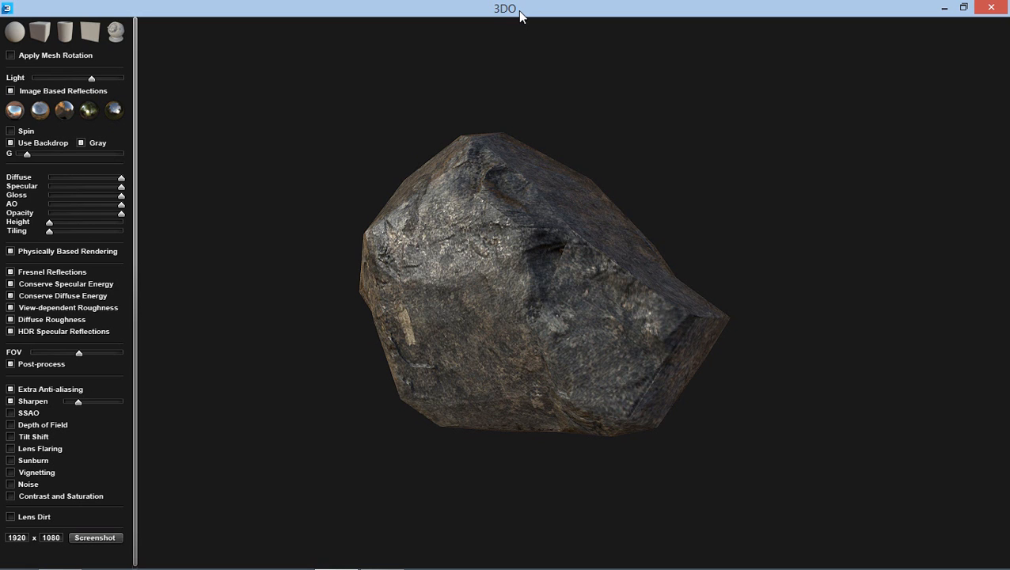
drag(491, 190, 466, 175)
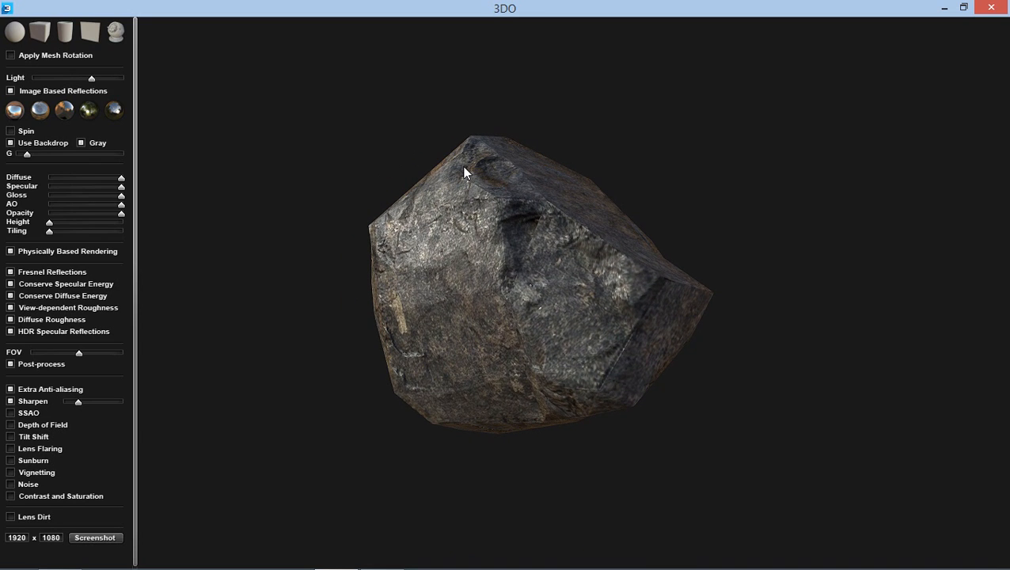
Compare the rock under different image-based reflection environments from several angles, ending on the second environment.
click(18, 111)
click(37, 114)
click(85, 116)
click(114, 110)
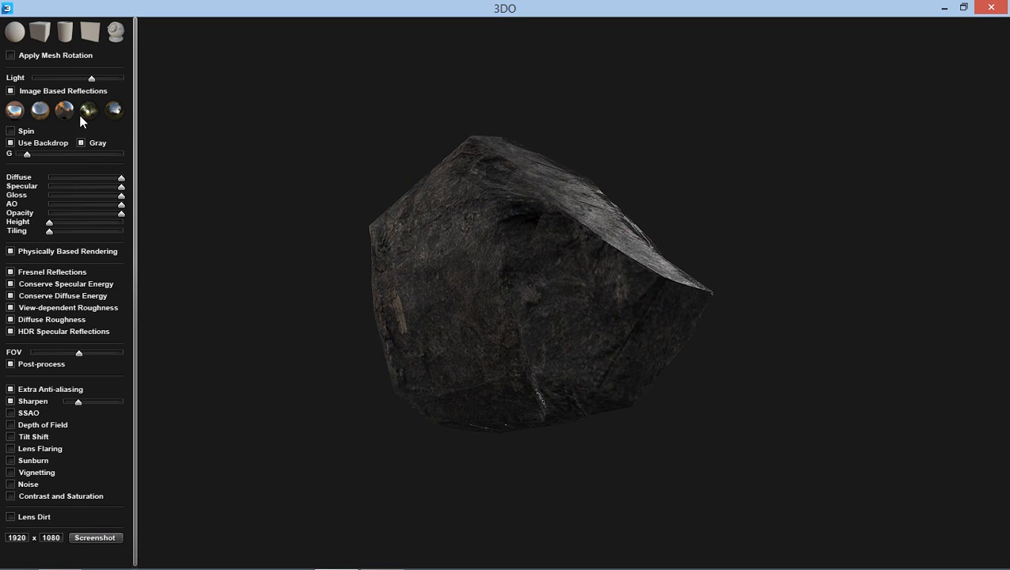
drag(187, 213, 237, 221)
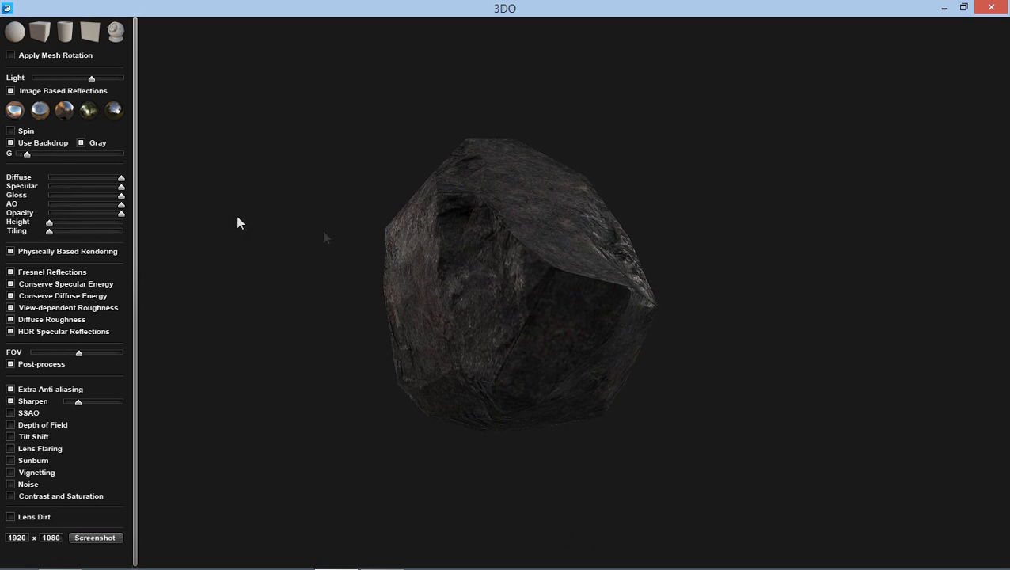
click(84, 116)
drag(423, 260, 3, 112)
click(8, 114)
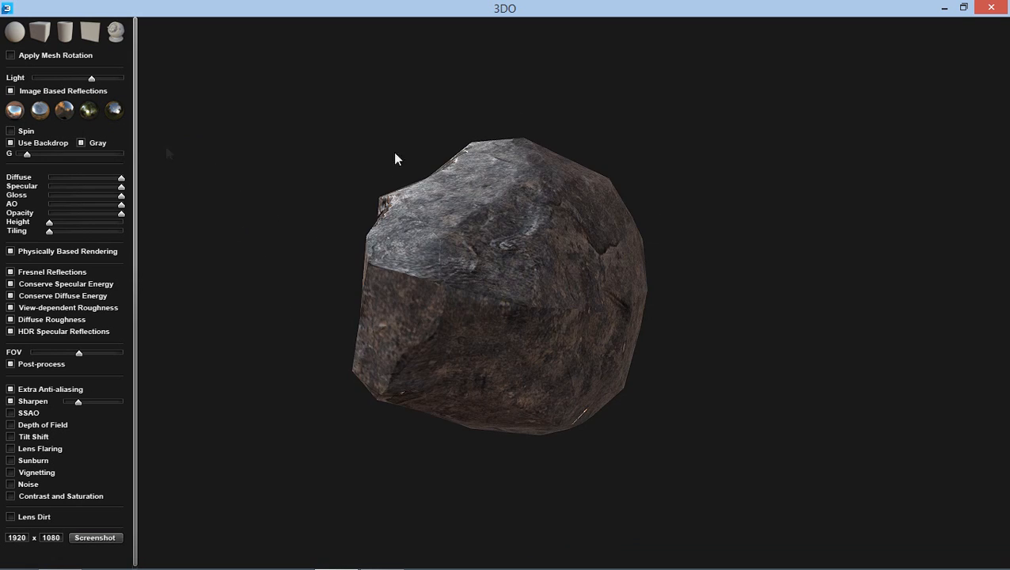
drag(599, 227, 798, 234)
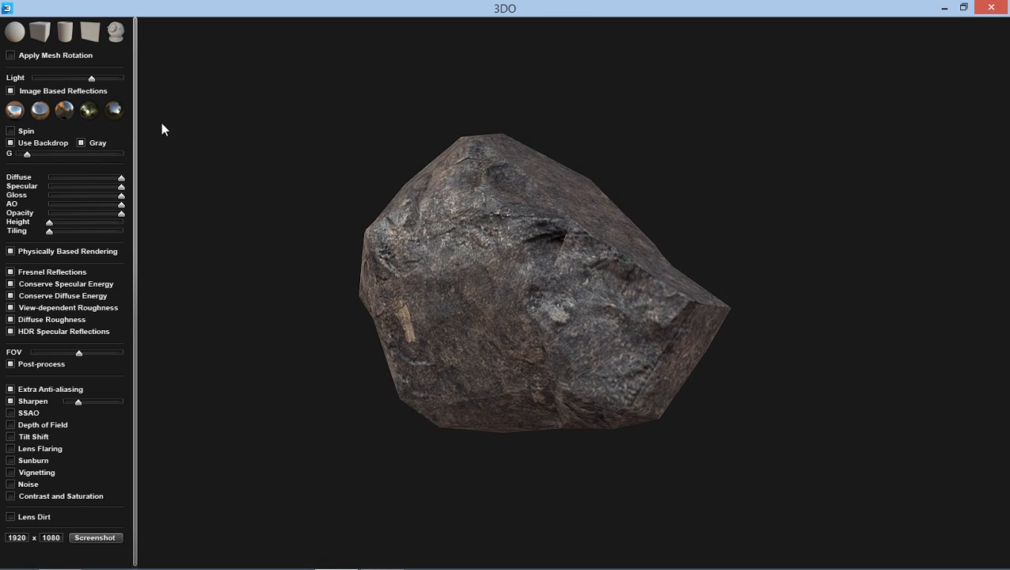
click(41, 111)
Inspect the rock under the second reflection environment from closer and farther away, and recentre it.
drag(525, 236, 574, 183)
scroll(77, 264, down, 2)
scroll(78, 265, up, 1)
scroll(468, 233, up, 5)
scroll(469, 232, down, 3)
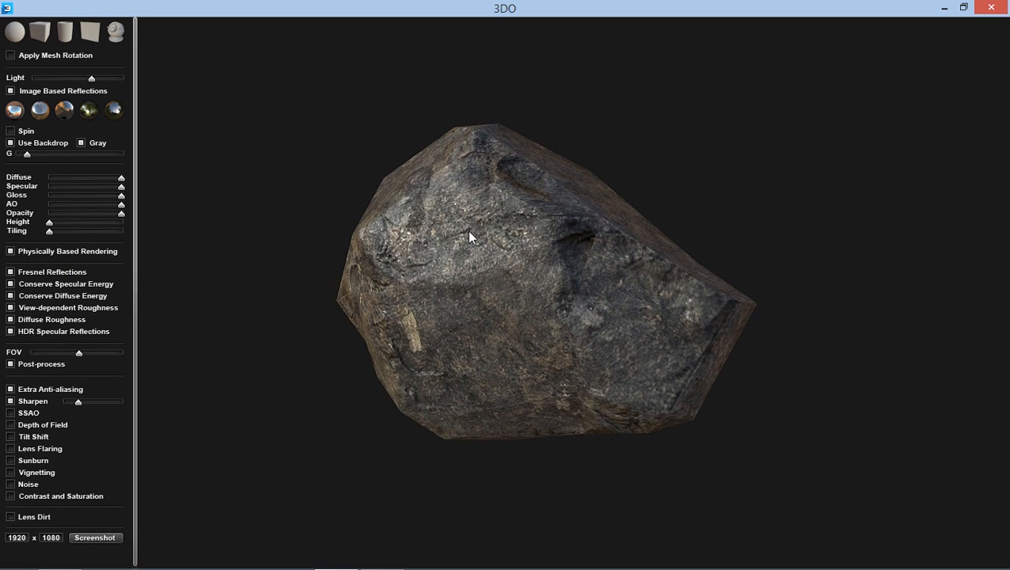
middle_drag(464, 217, 461, 227)
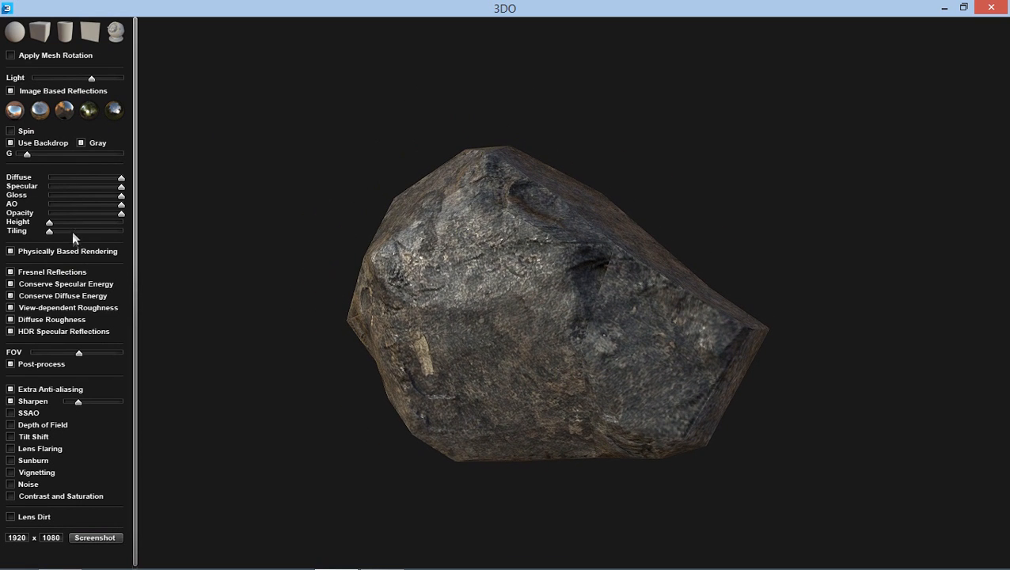
Try out the Diffuse, AO and Opacity strengths on the rock, leaving them at maximum, and raise Tiling to its maximum.
mouse_move(121, 179)
mouse_down()
mouse_move(94, 182)
mouse_move(124, 182)
mouse_up()
drag(433, 296, 491, 349)
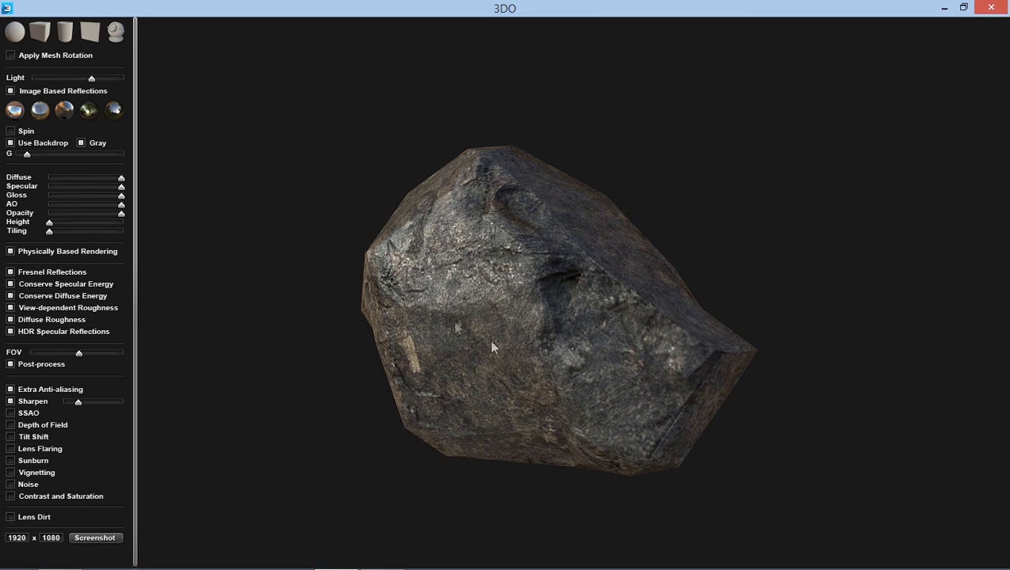
drag(118, 179, 207, 199)
drag(121, 205, 288, 218)
drag(119, 215, 166, 227)
drag(50, 225, 156, 244)
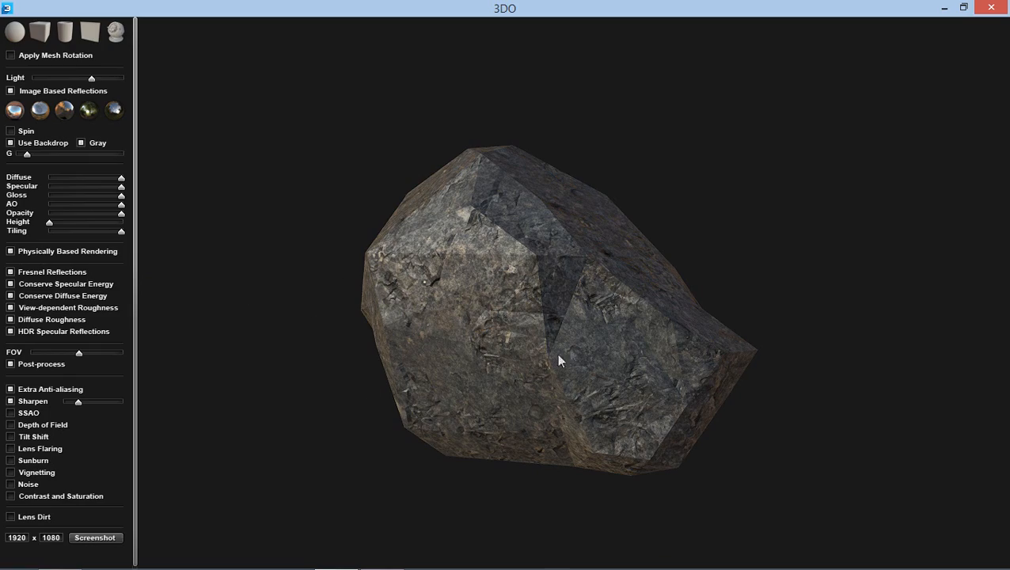
Examine the tiled stone texture on the rock from close up and farther away.
scroll(549, 290, up, 10)
scroll(577, 293, down, 3)
scroll(577, 293, up, 3)
scroll(577, 293, down, 4)
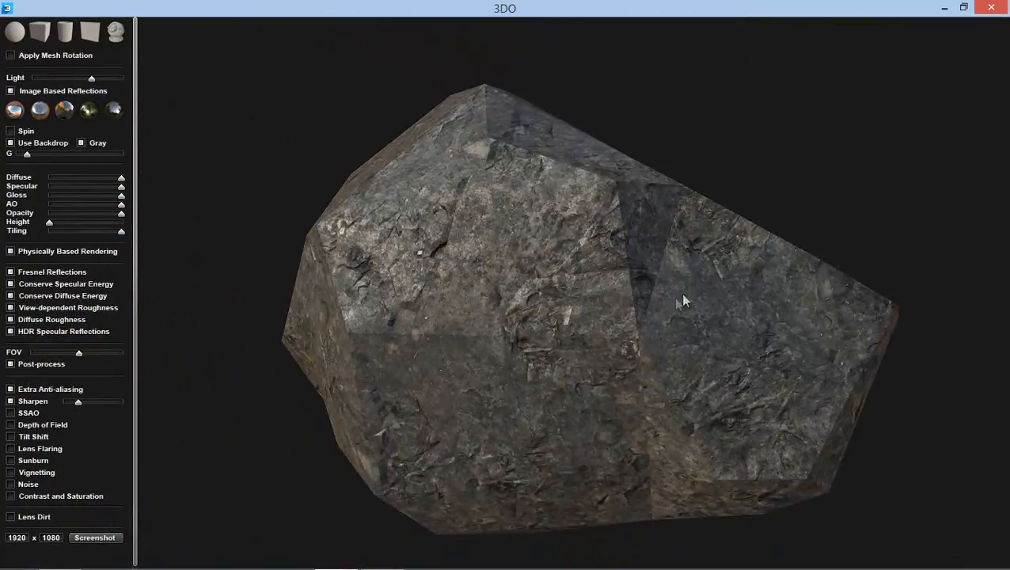
drag(683, 295, 560, 303)
scroll(383, 212, up, 7)
scroll(382, 212, down, 3)
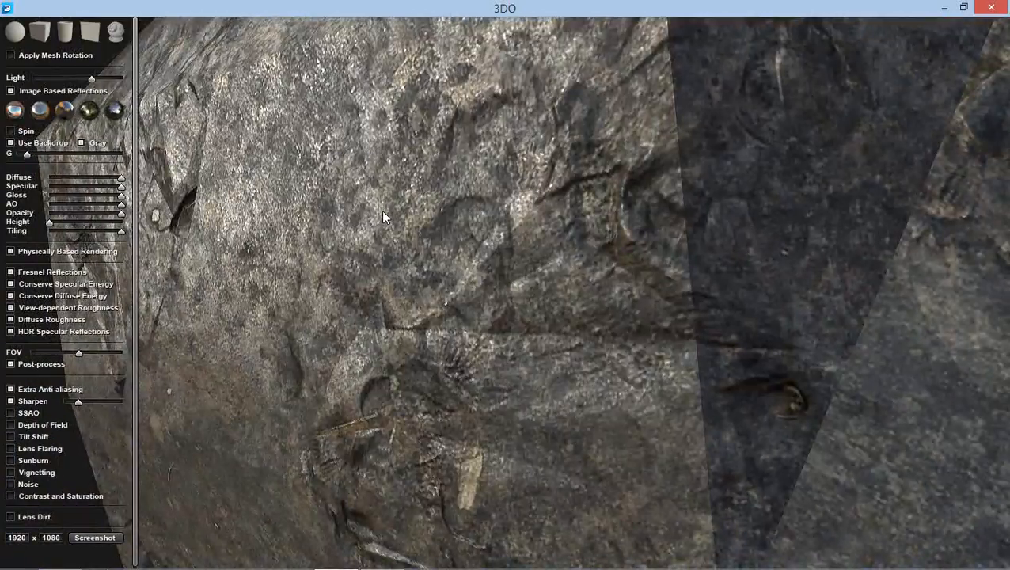
scroll(383, 215, down, 5)
Return Tiling to its minimum and bring the whole rock back into view.
drag(117, 233, 49, 232)
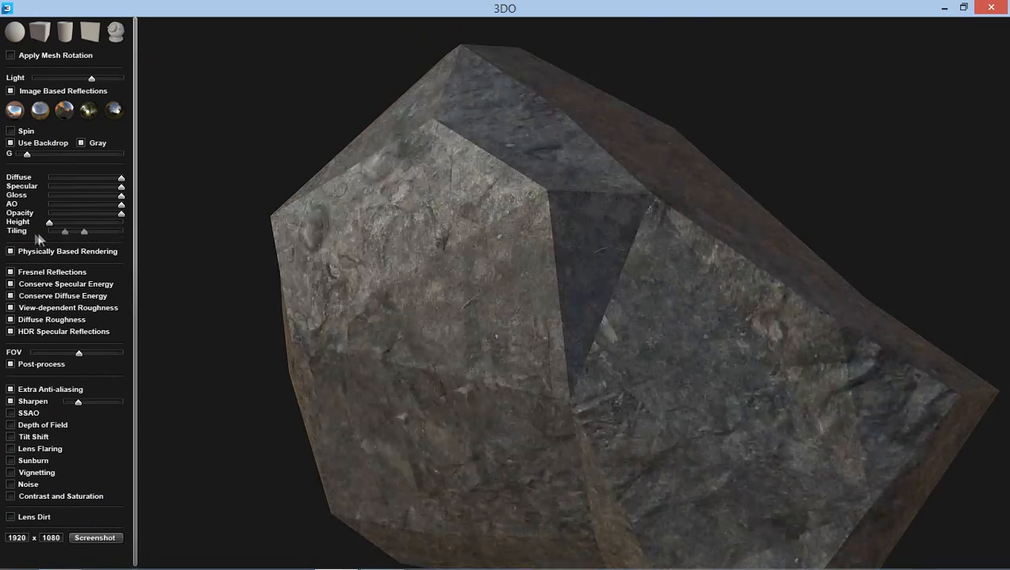
scroll(544, 371, down, 3)
drag(544, 371, 456, 353)
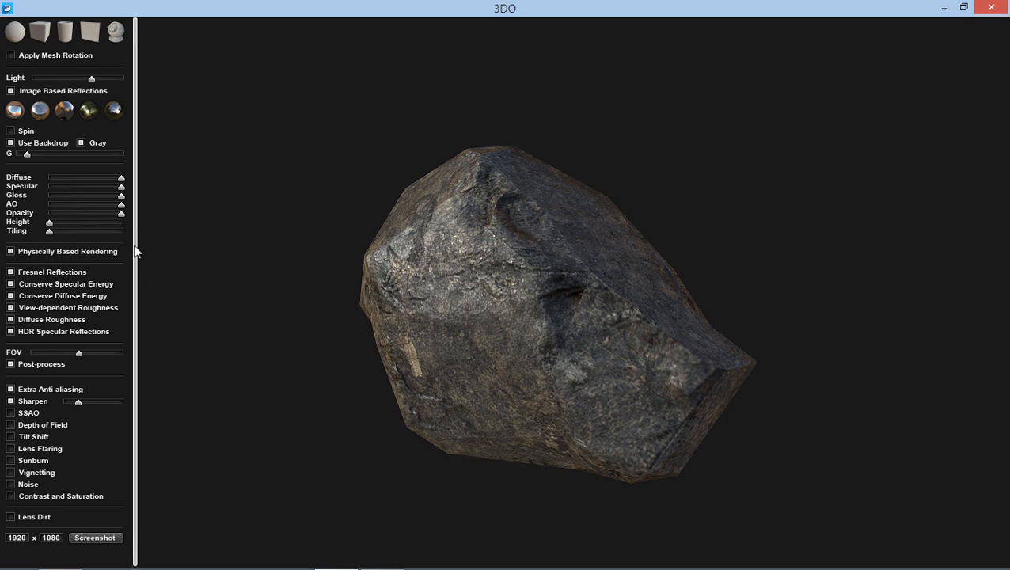
Compare the rock with Physically Based Rendering off and on, leaving it enabled, and orbit the model slightly.
click(12, 252)
click(13, 253)
click(12, 253)
click(12, 252)
drag(340, 334, 414, 337)
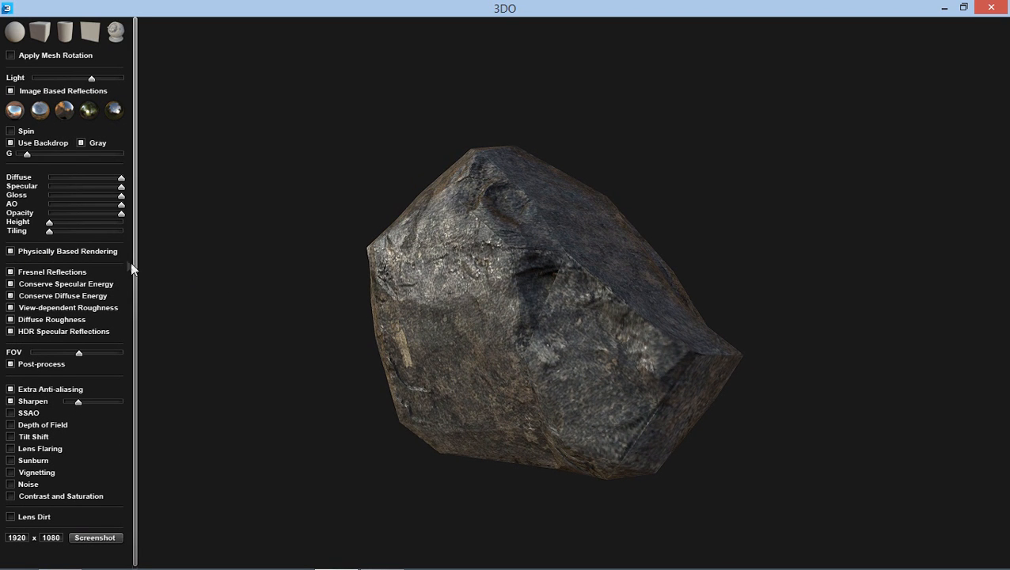
Compare the rock with HDR Specular Reflections off and on, leaving the option enabled.
drag(134, 268, 134, 303)
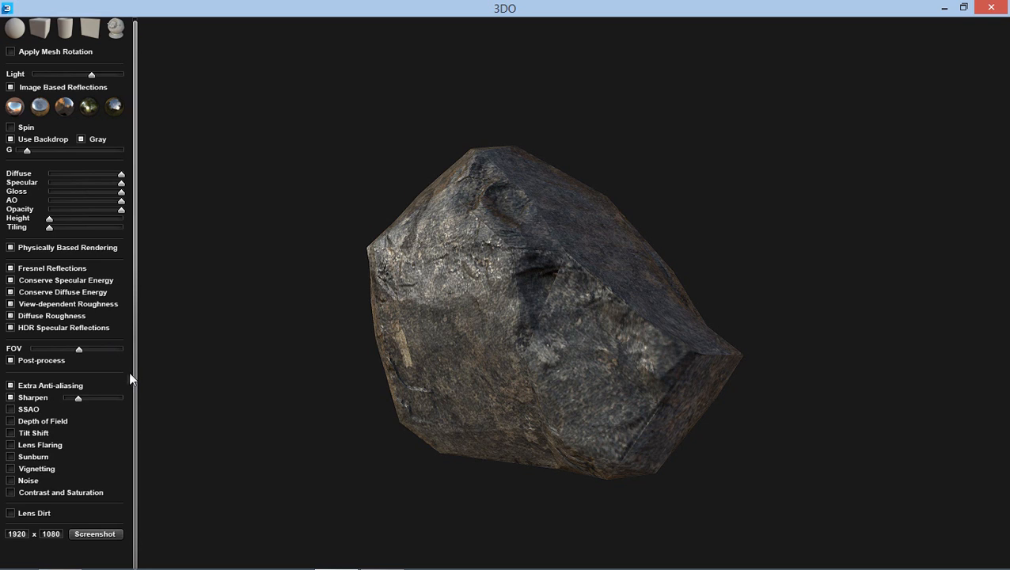
click(11, 329)
click(11, 329)
drag(490, 342, 517, 360)
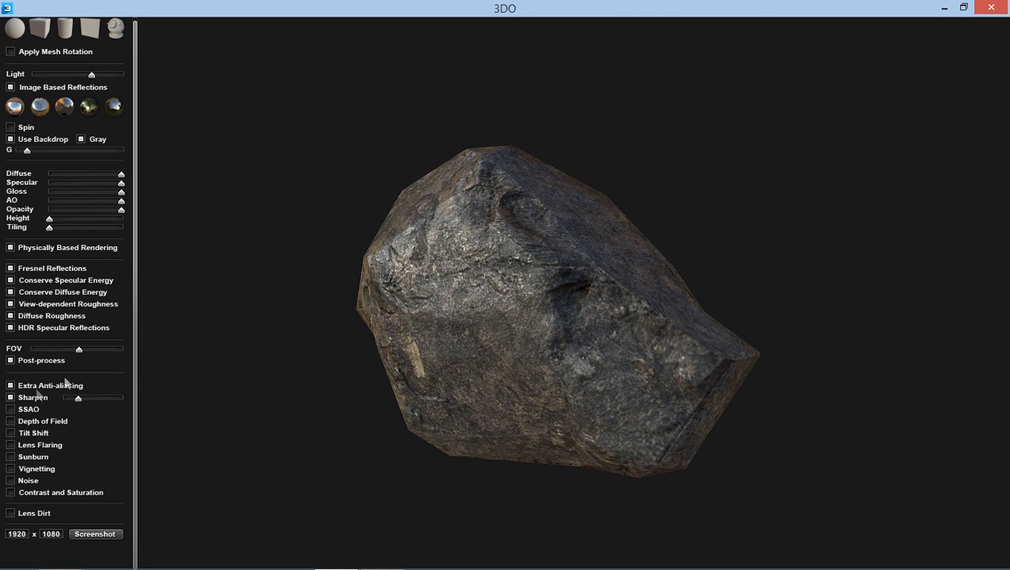
Check the Sharpen effect and compare the rock with SSAO off and on, leaving both enabled.
click(11, 399)
click(11, 409)
click(10, 410)
click(10, 410)
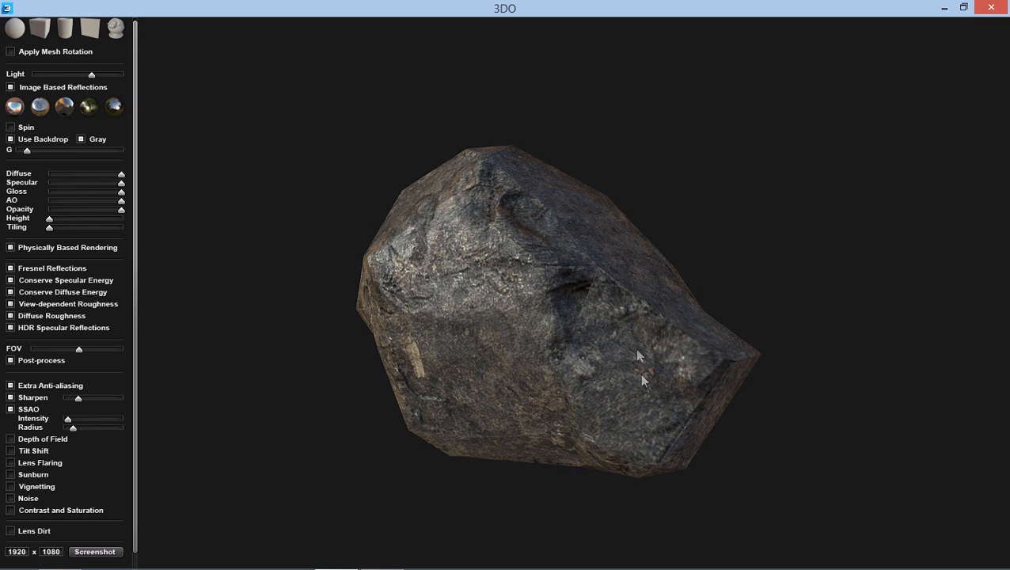
click(11, 409)
click(11, 409)
Raise the SSAO Intensity to just over half and increase its Radius, and check the shading on the rock.
drag(67, 421, 79, 422)
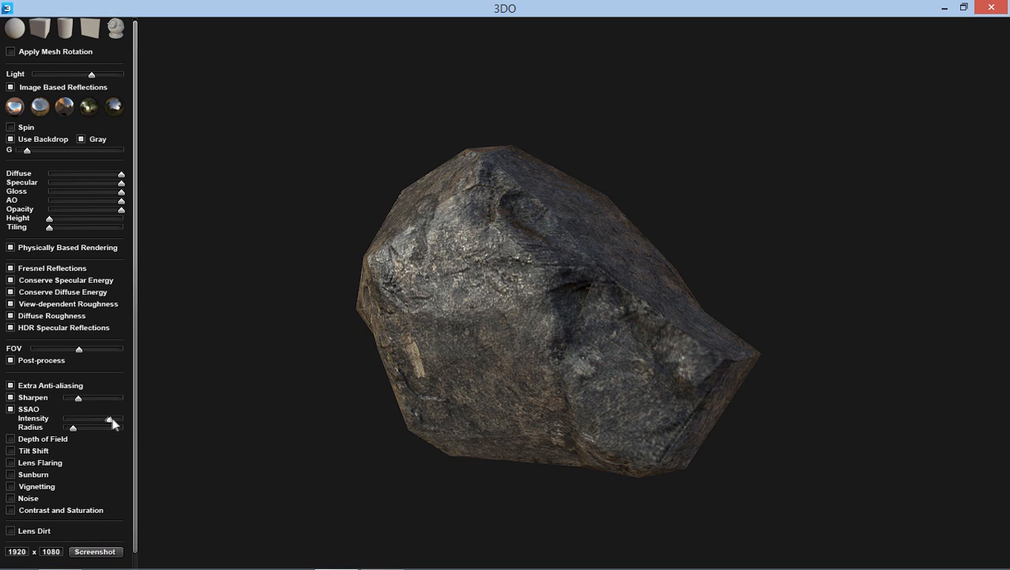
mouse_move(180, 423)
mouse_down()
mouse_move(4, 419)
mouse_move(476, 419)
mouse_up()
mouse_move(72, 429)
mouse_down()
mouse_move(165, 434)
mouse_move(96, 419)
mouse_up()
drag(99, 420, 92, 422)
drag(447, 369, 515, 323)
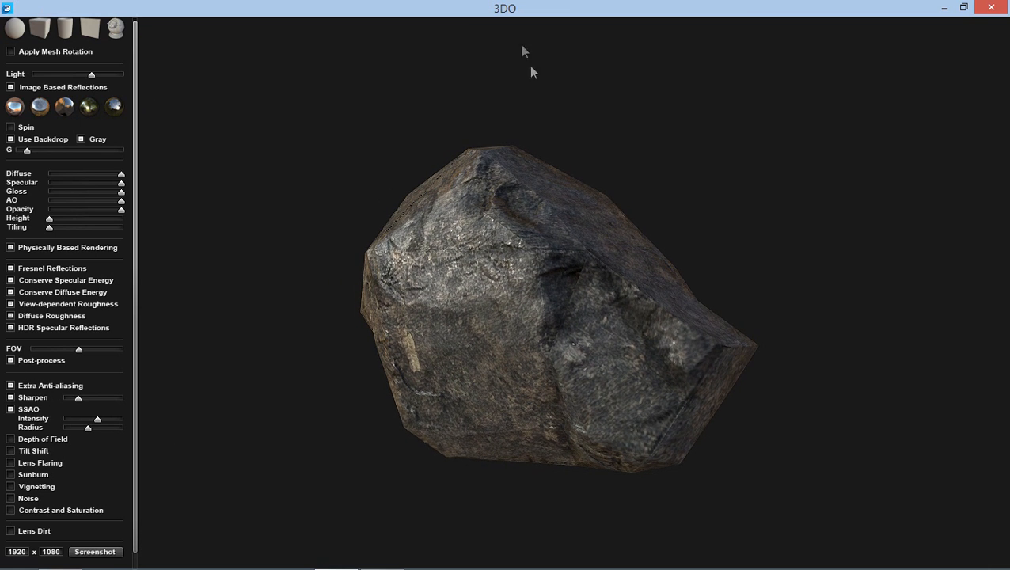
Restore the 3DO window to a smaller size, view the Albedo map in Photoshop, and maximize 3DO again.
double_click(510, 9)
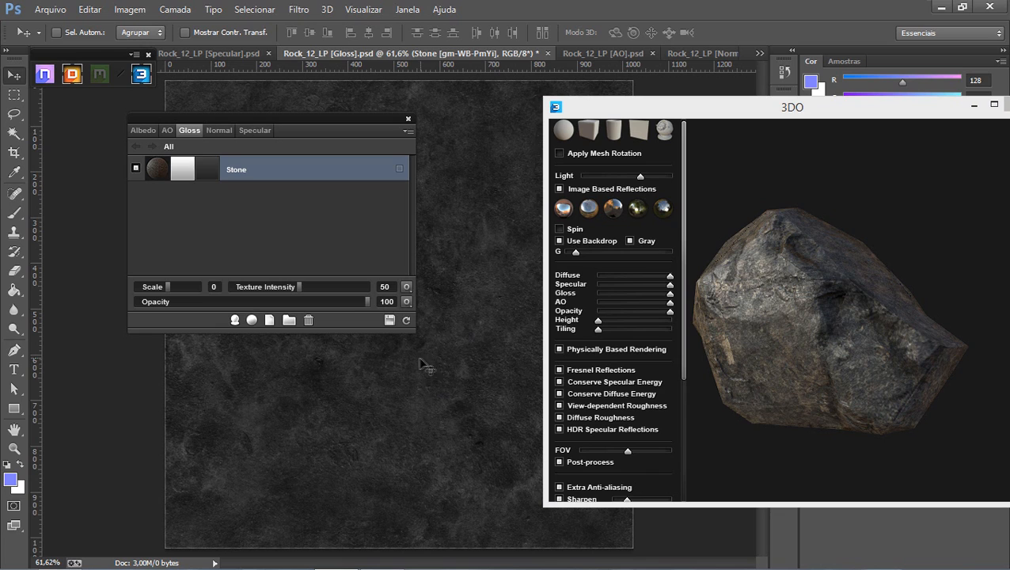
click(143, 130)
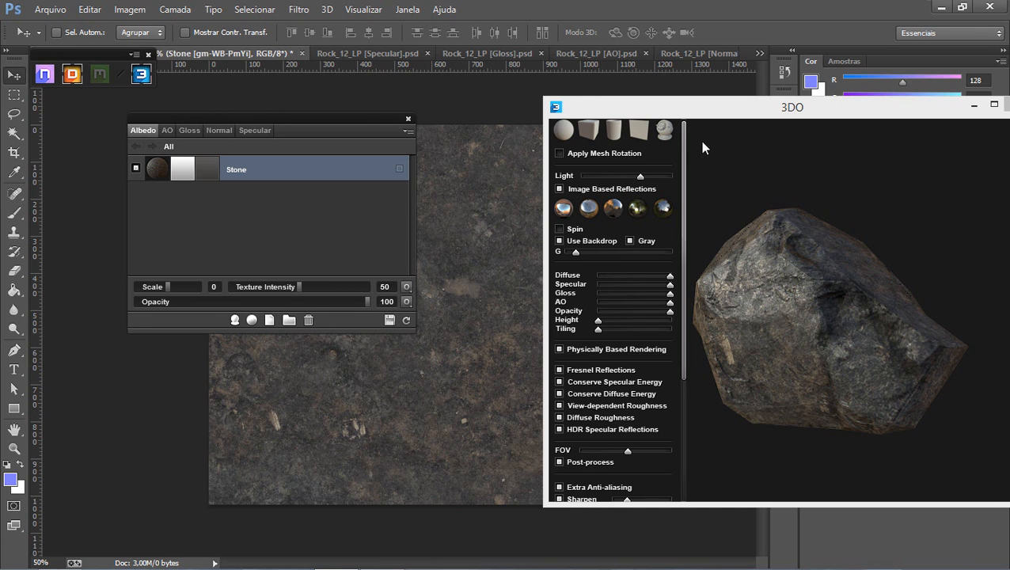
drag(713, 111, 580, 6)
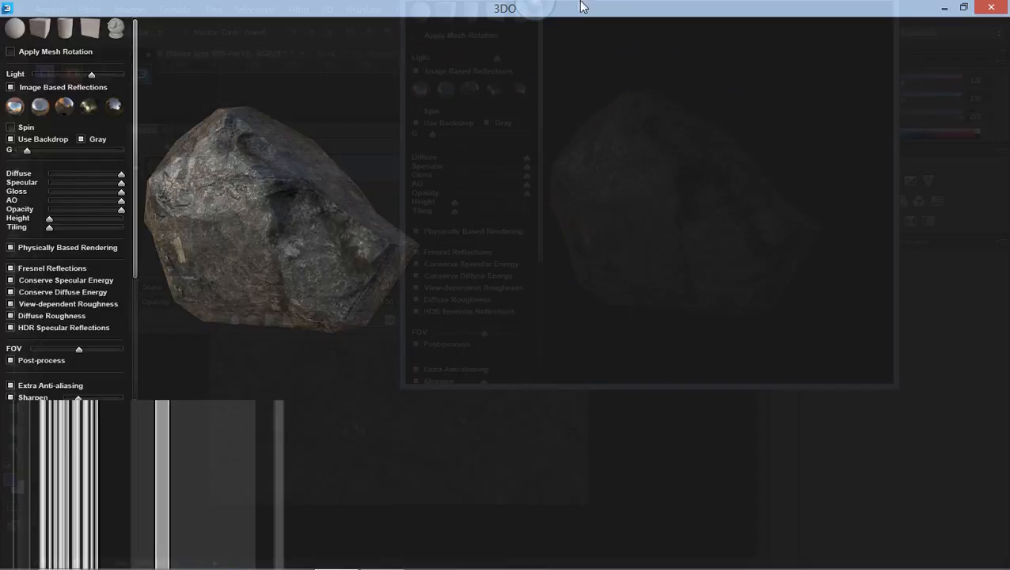
Inspect the rock's SSAO shading from several angles, and turn SSAO off.
mouse_move(579, 361)
mouse_down()
mouse_move(601, 345)
mouse_move(588, 363)
mouse_up()
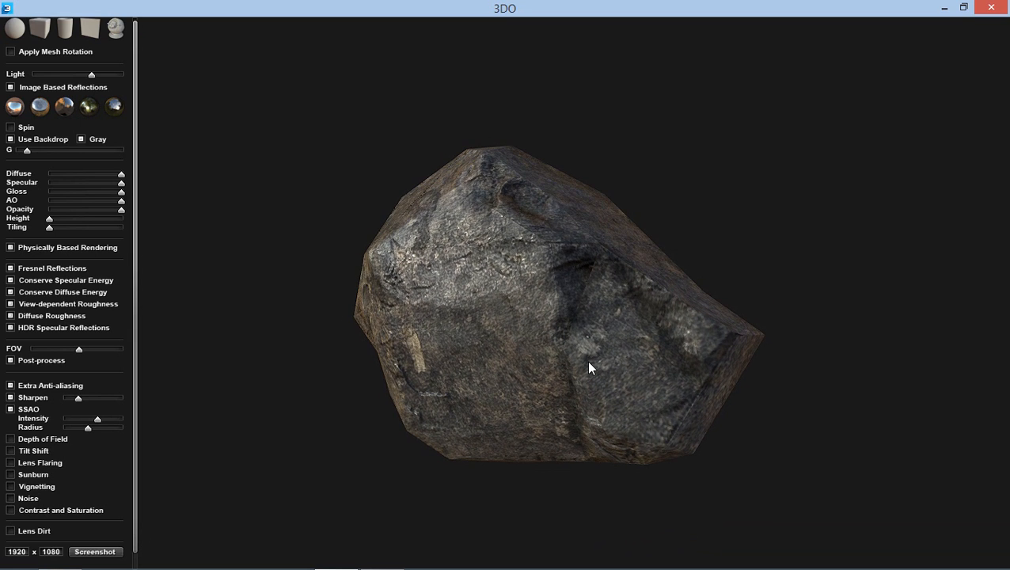
drag(489, 346, 538, 319)
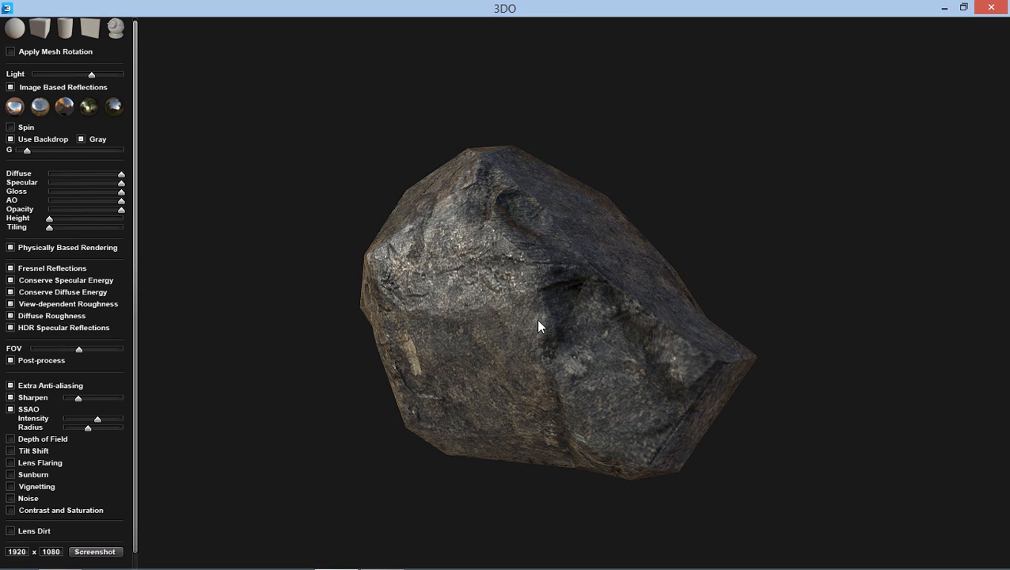
drag(455, 384, 465, 360)
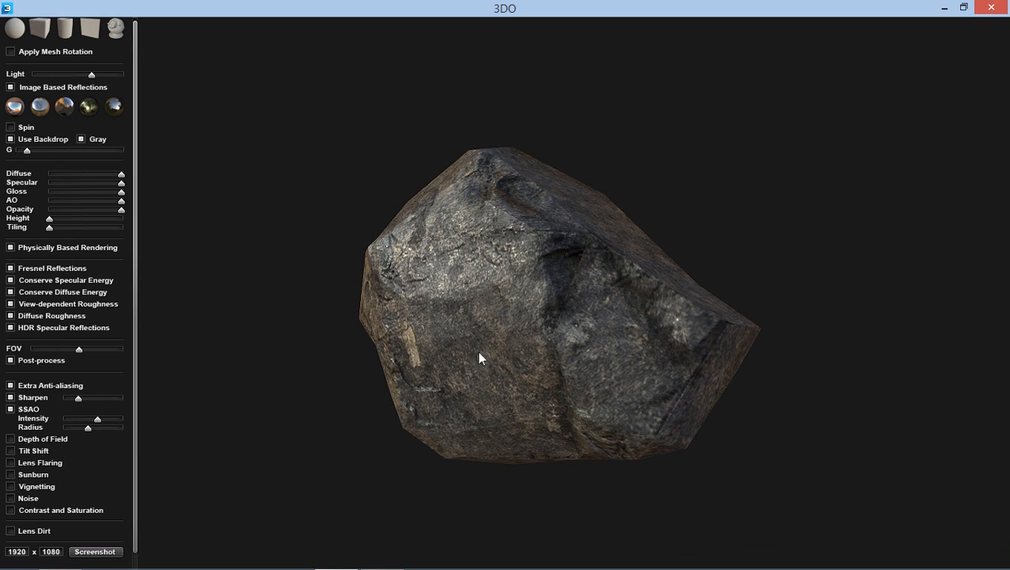
drag(497, 338, 491, 343)
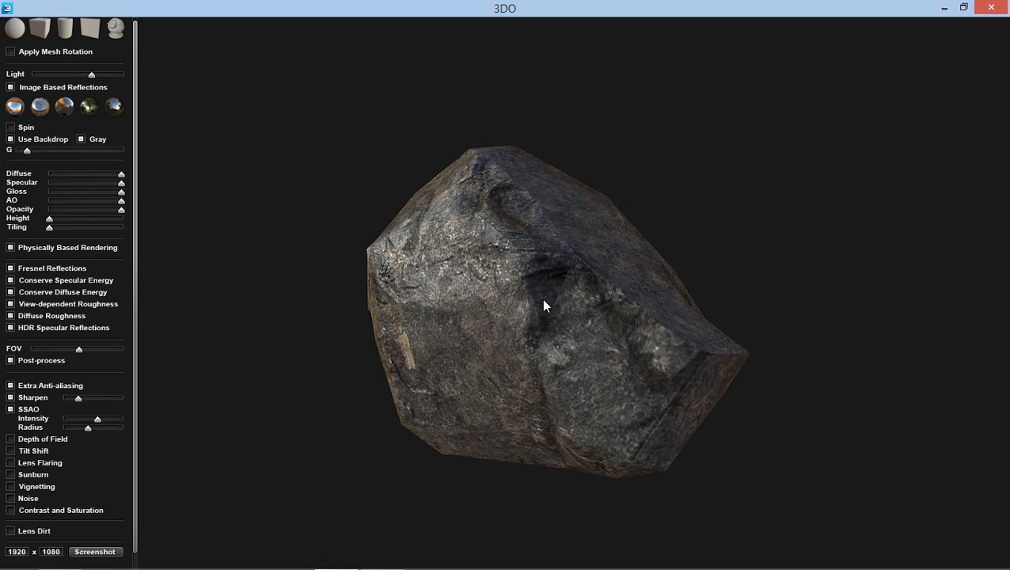
drag(543, 305, 571, 299)
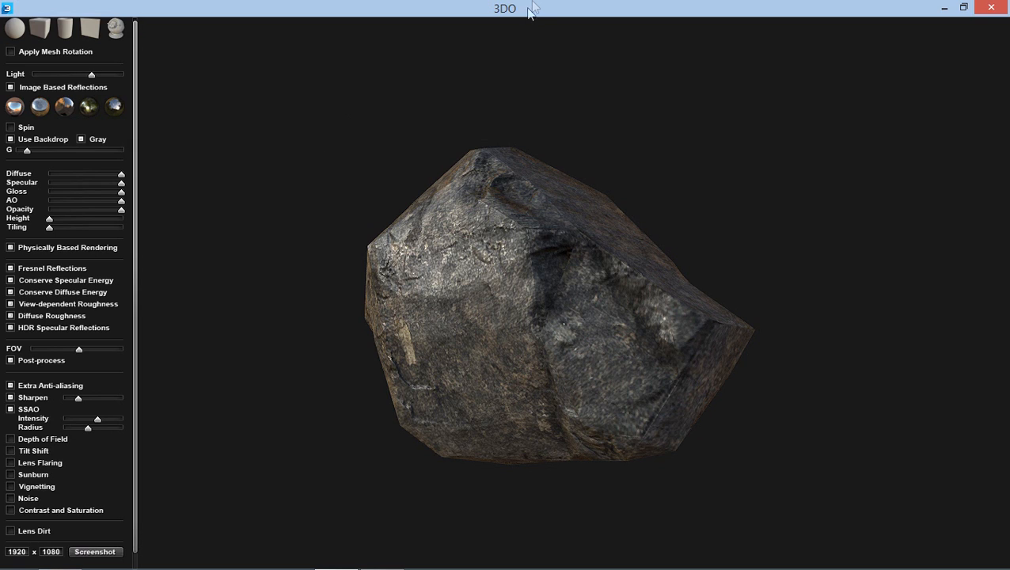
drag(582, 252, 557, 261)
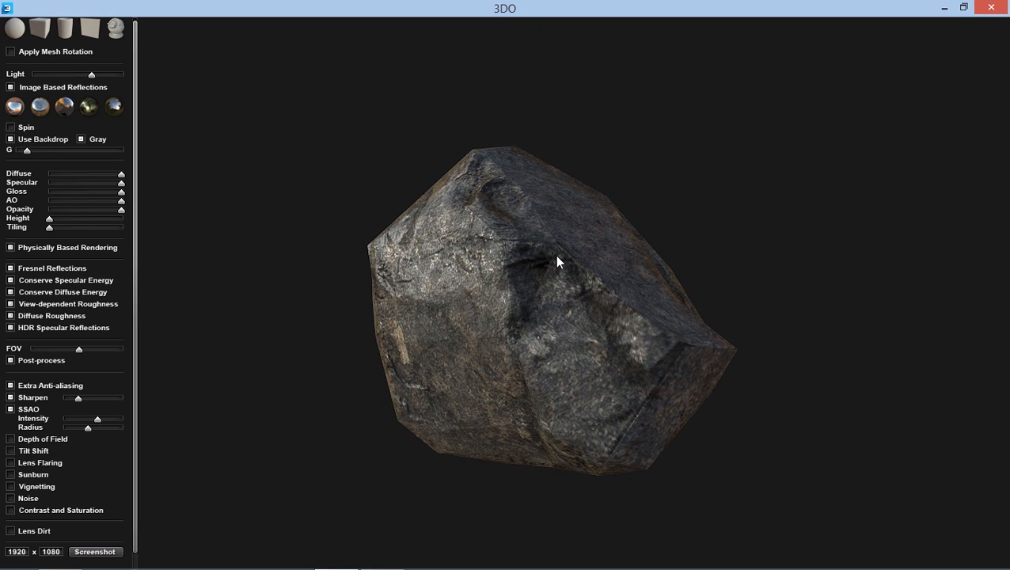
mouse_move(568, 261)
mouse_down()
mouse_move(557, 241)
mouse_move(565, 260)
mouse_up()
mouse_move(542, 300)
mouse_down()
mouse_move(565, 330)
mouse_move(518, 332)
mouse_move(589, 345)
mouse_move(442, 377)
mouse_move(678, 369)
mouse_move(505, 316)
mouse_move(569, 342)
mouse_move(514, 340)
mouse_move(546, 345)
mouse_move(503, 367)
mouse_move(548, 317)
mouse_move(443, 312)
mouse_move(492, 218)
mouse_move(592, 254)
mouse_move(626, 289)
mouse_move(590, 285)
mouse_move(578, 338)
mouse_move(609, 322)
mouse_move(633, 345)
mouse_move(556, 347)
mouse_move(532, 365)
mouse_move(446, 361)
mouse_move(534, 353)
mouse_move(554, 310)
mouse_move(479, 309)
mouse_move(552, 280)
mouse_move(598, 284)
mouse_move(575, 349)
mouse_move(550, 324)
mouse_up()
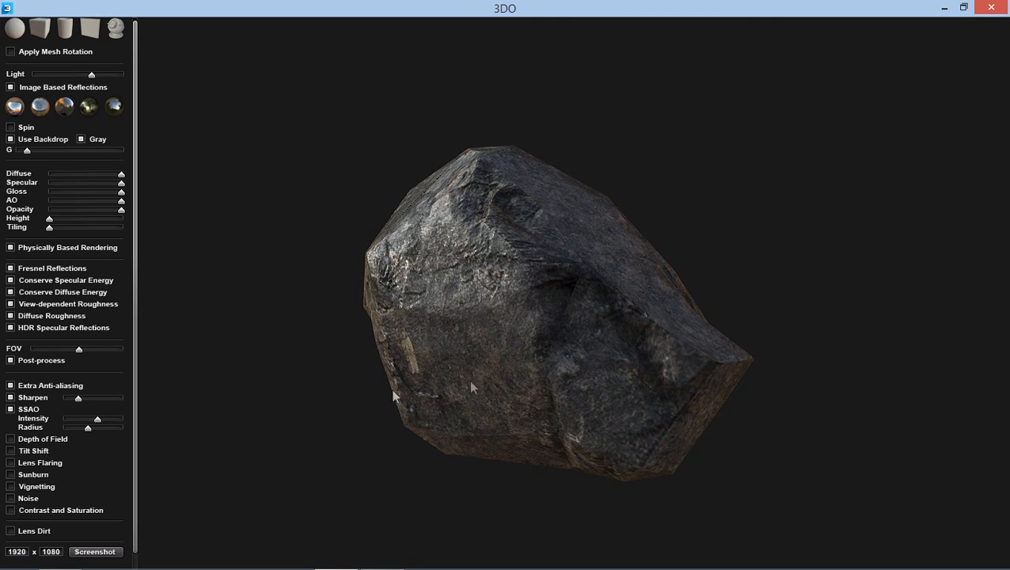
click(11, 409)
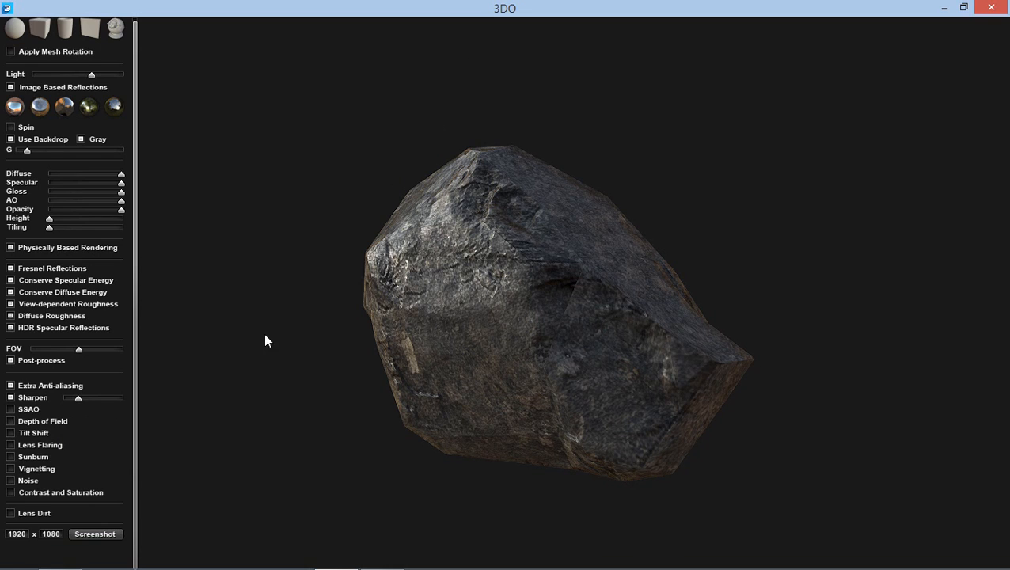
Enable Depth of Field with a low Aperture, a near-maximum Focal Point and a slightly reduced Blur Size, and check it while orbiting the rock.
click(11, 421)
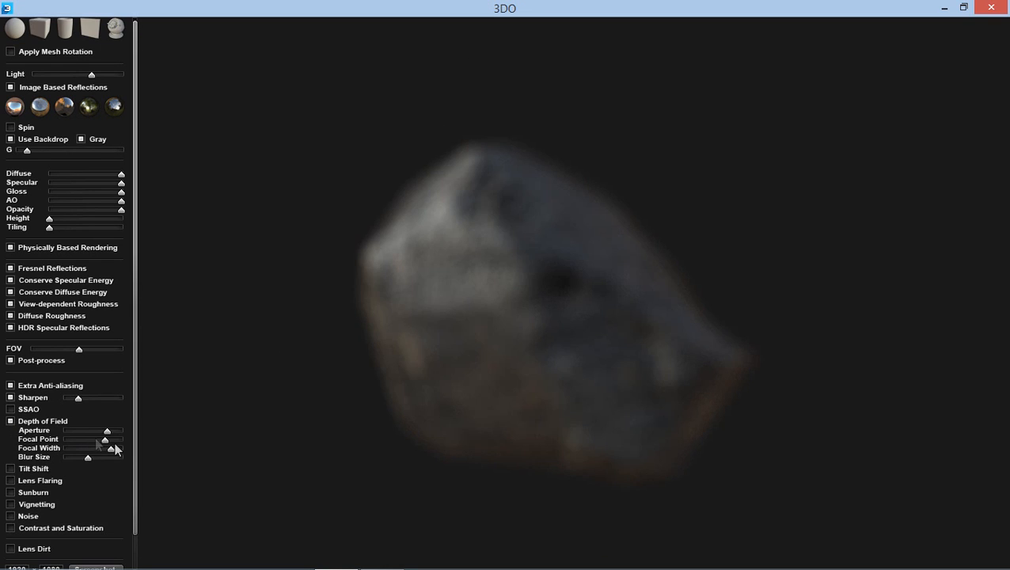
drag(99, 430, 85, 431)
click(10, 421)
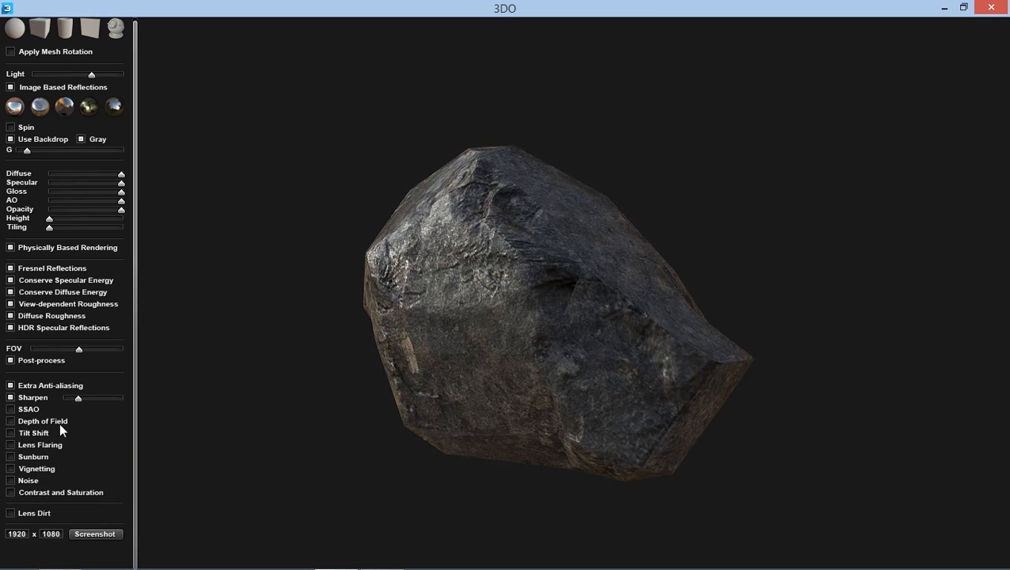
click(10, 421)
drag(83, 431, 110, 450)
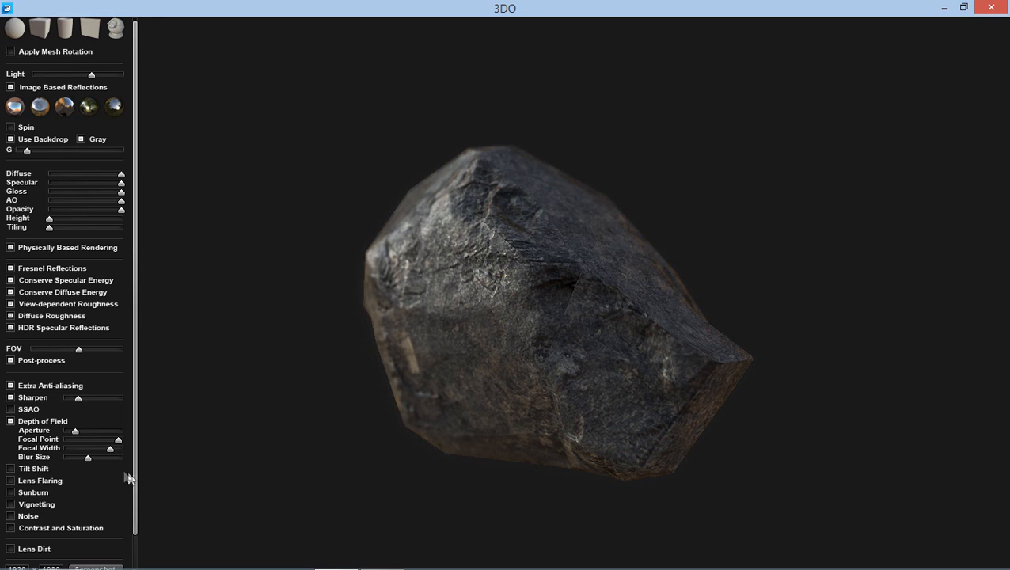
mouse_move(95, 457)
mouse_down()
mouse_move(117, 458)
mouse_move(89, 460)
mouse_up()
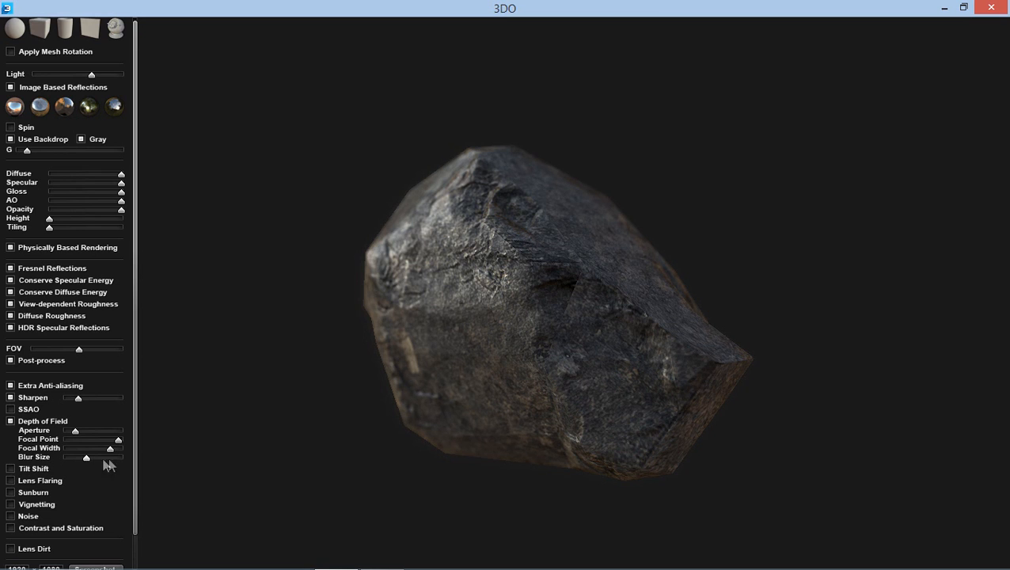
drag(309, 440, 345, 408)
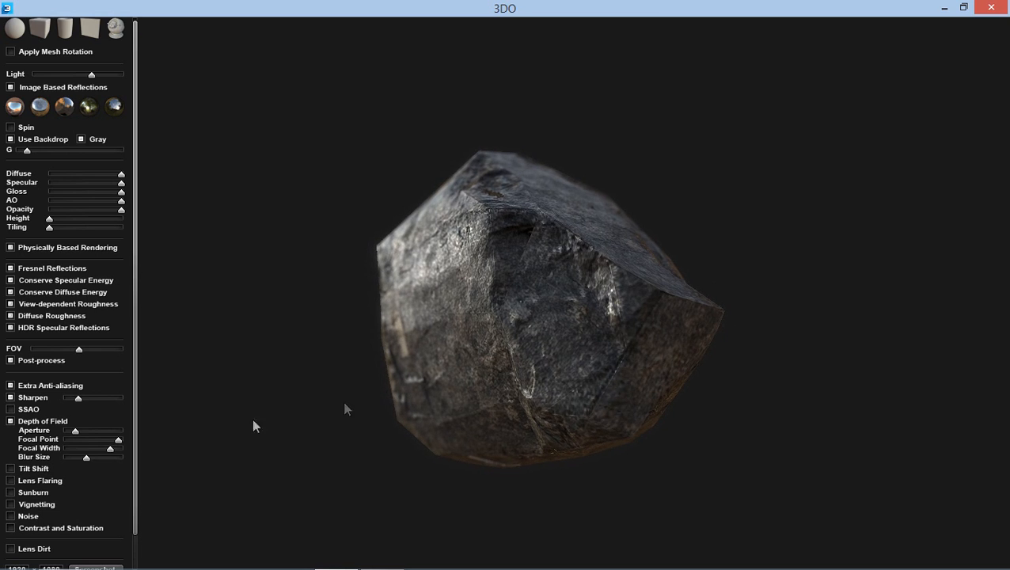
Try out Tilt Shift with its Blur Area lowered and the Lens Flaring effect, turning both off again.
click(10, 468)
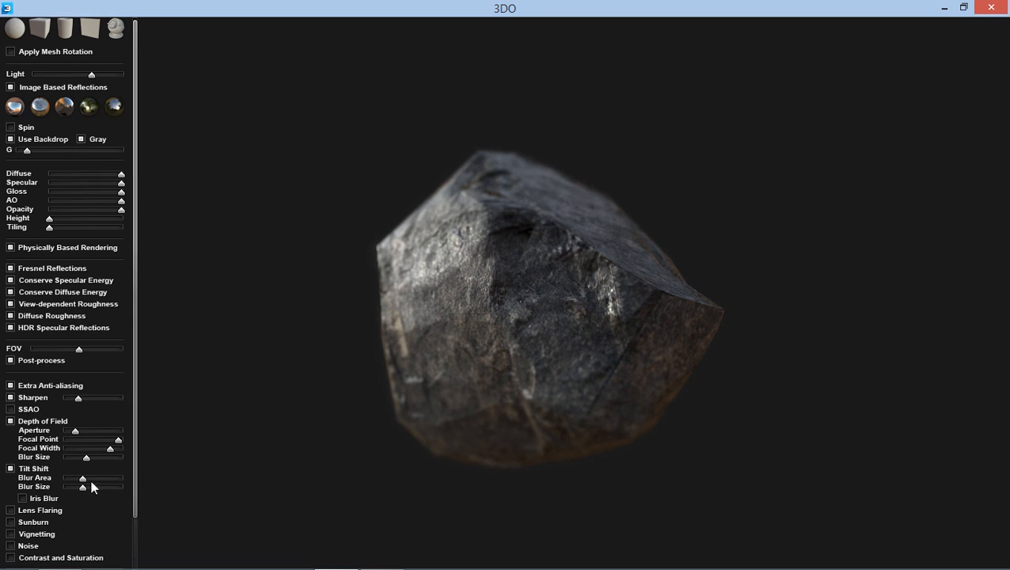
mouse_move(83, 477)
mouse_down()
mouse_move(103, 478)
mouse_move(55, 478)
mouse_move(134, 473)
mouse_move(64, 478)
mouse_up()
click(11, 469)
click(10, 481)
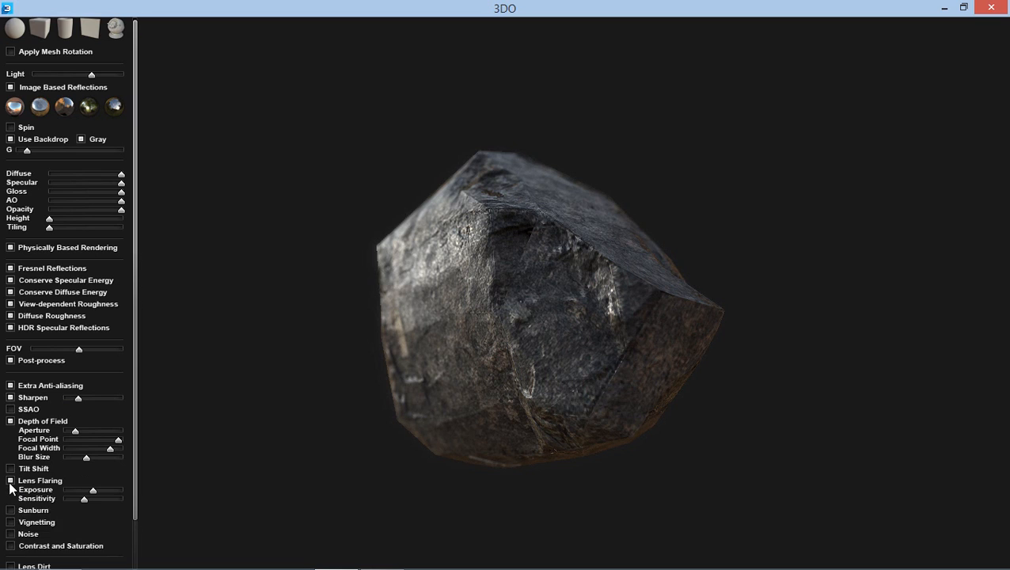
click(10, 482)
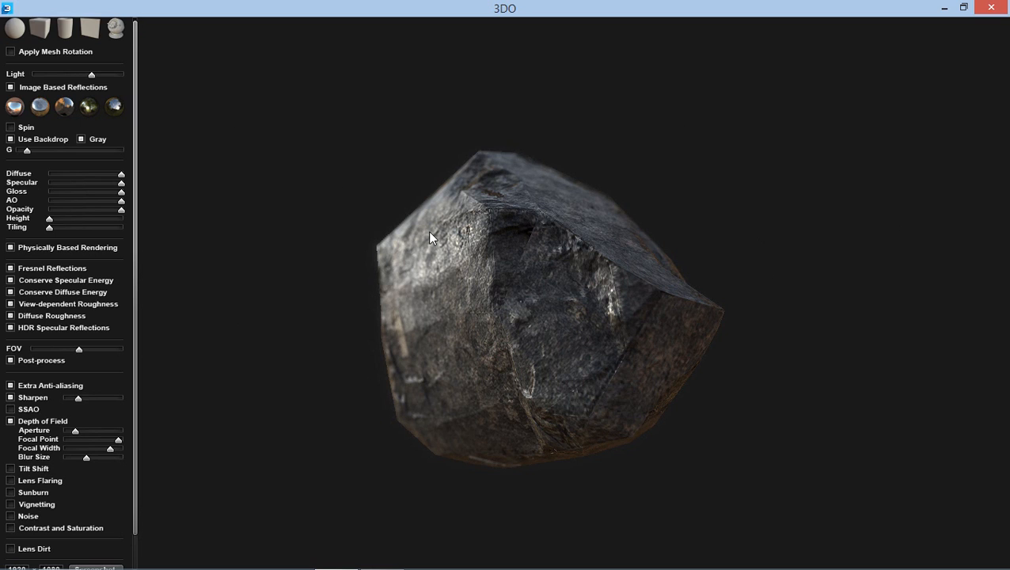
Enable Sunburn, try its minimum strength, set it to roughly a third, and turn on Vignetting.
click(10, 492)
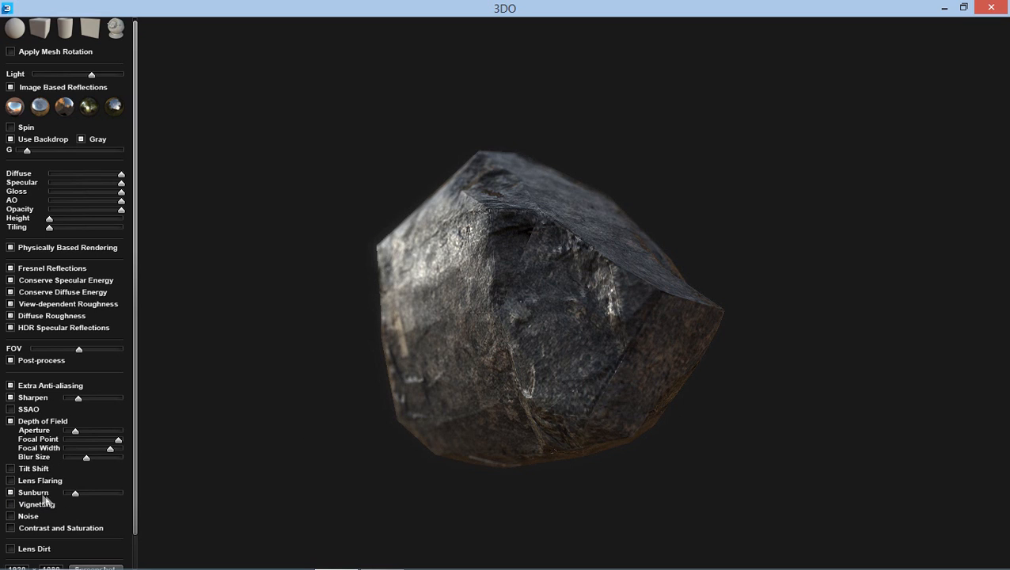
drag(76, 494, 11, 486)
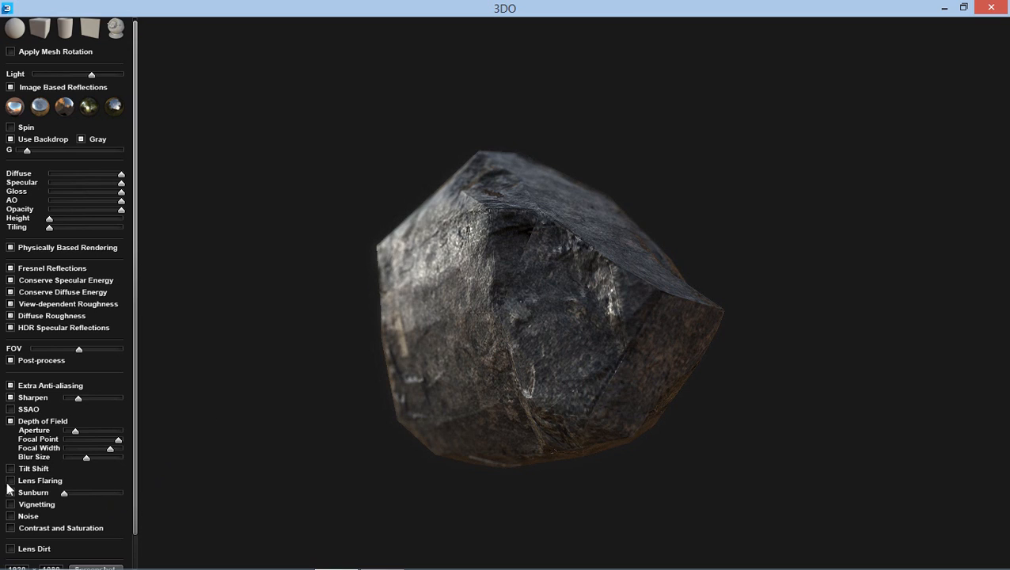
drag(78, 492, 90, 492)
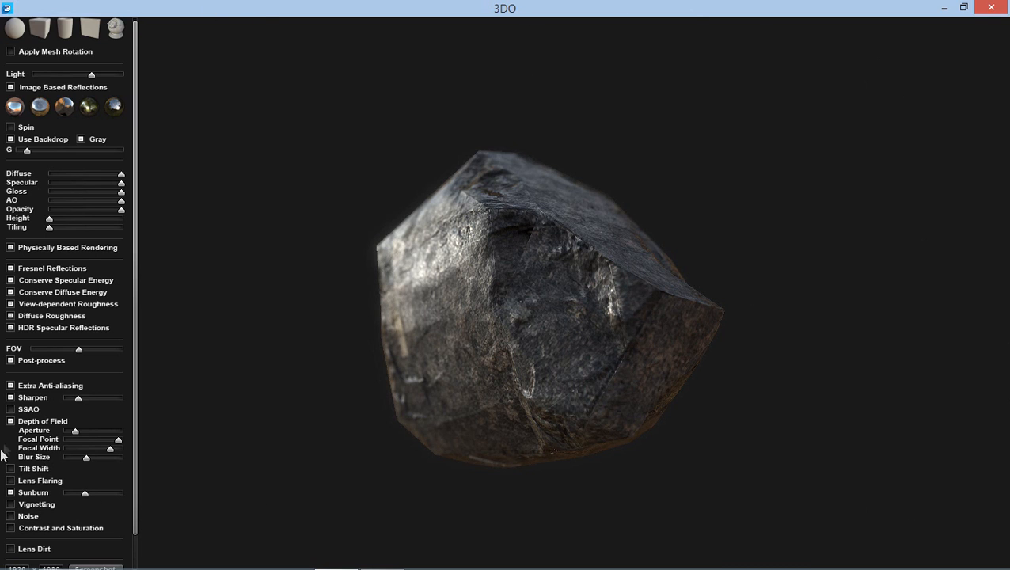
click(7, 503)
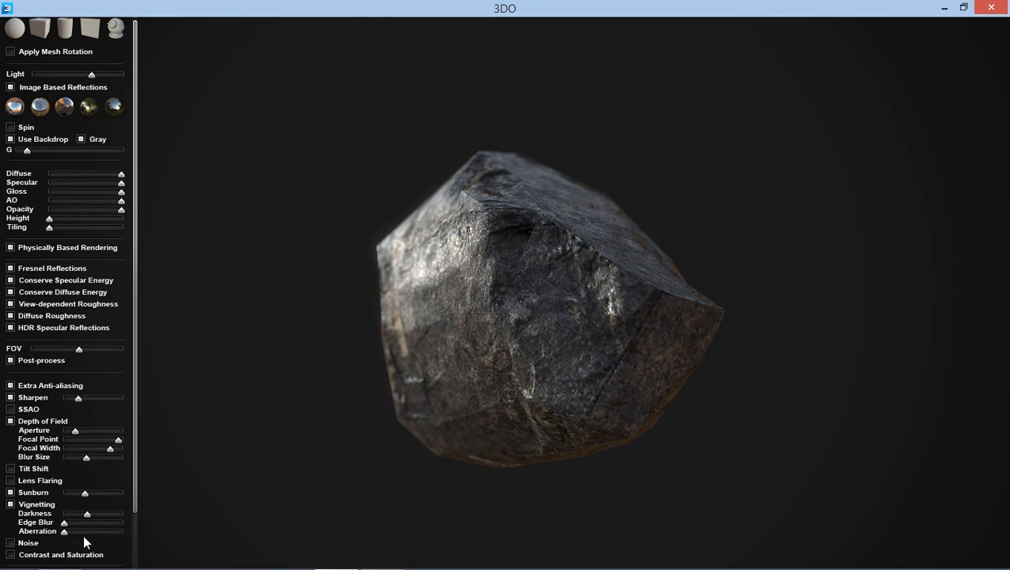
Try the Noise effect on and off, and enable Contrast and Saturation.
drag(135, 500, 135, 554)
click(11, 477)
click(11, 477)
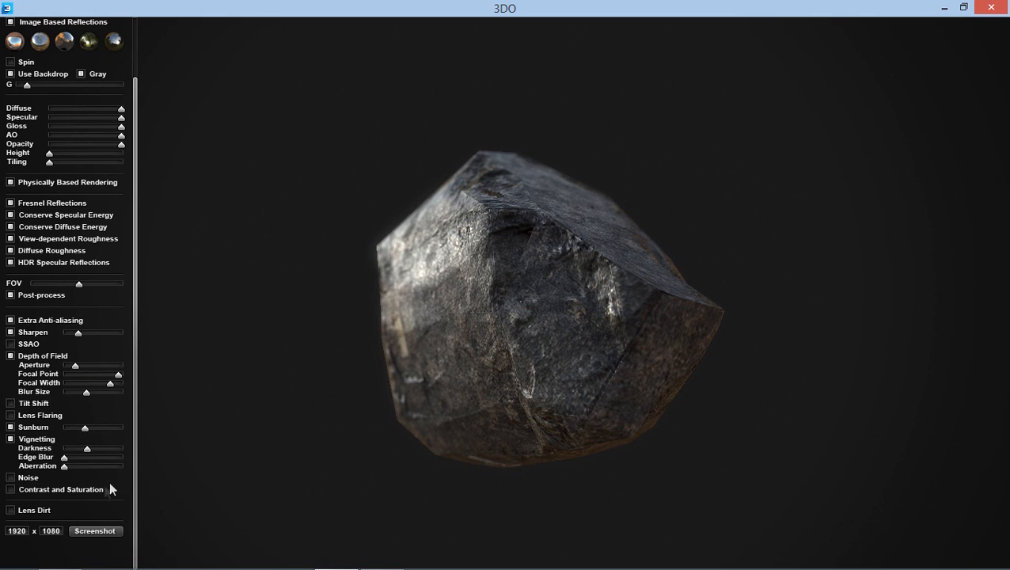
click(10, 490)
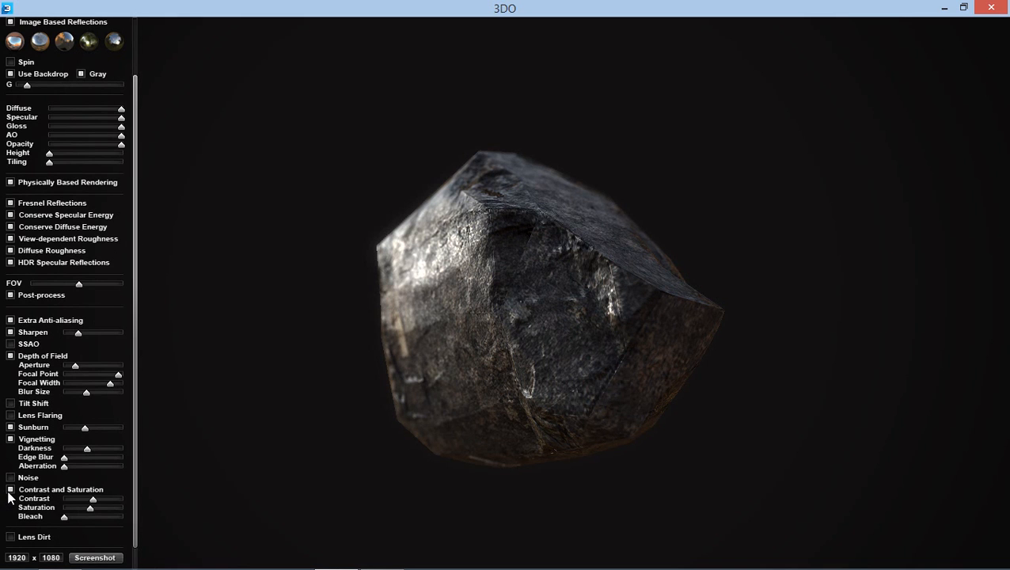
Toggle Contrast and Saturation to compare, setting the Contrast and Saturation sliders slightly below the middle and Bleach at its minimum.
click(10, 490)
click(10, 490)
drag(89, 503, 87, 502)
mouse_move(87, 508)
mouse_down()
mouse_move(121, 510)
mouse_move(91, 516)
mouse_move(86, 499)
mouse_move(93, 505)
mouse_up()
drag(67, 518, 6, 532)
Enable Lens Dirt, try out the ISO Grunge strength, and set it to slightly under a third.
drag(135, 523, 135, 547)
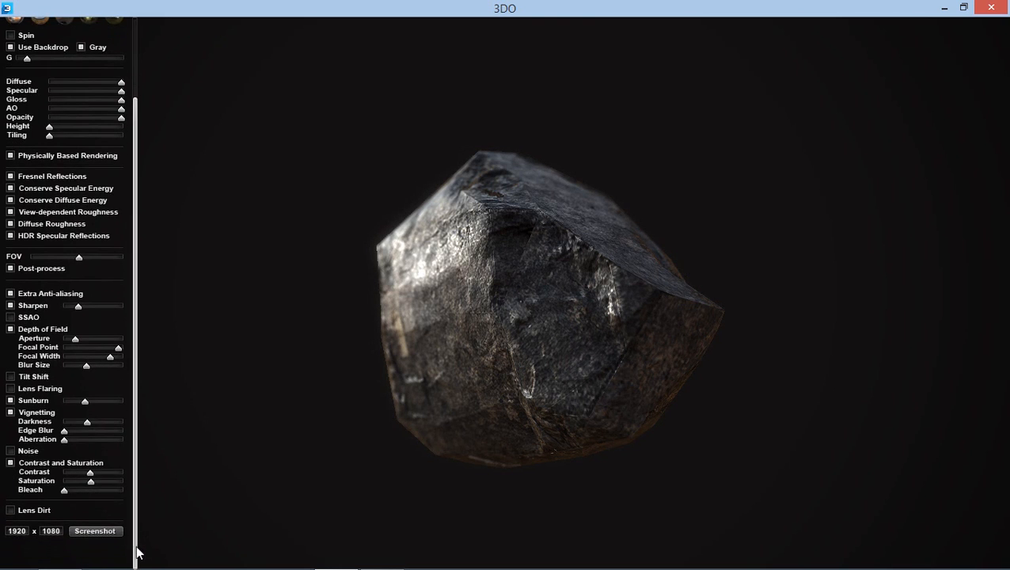
click(10, 512)
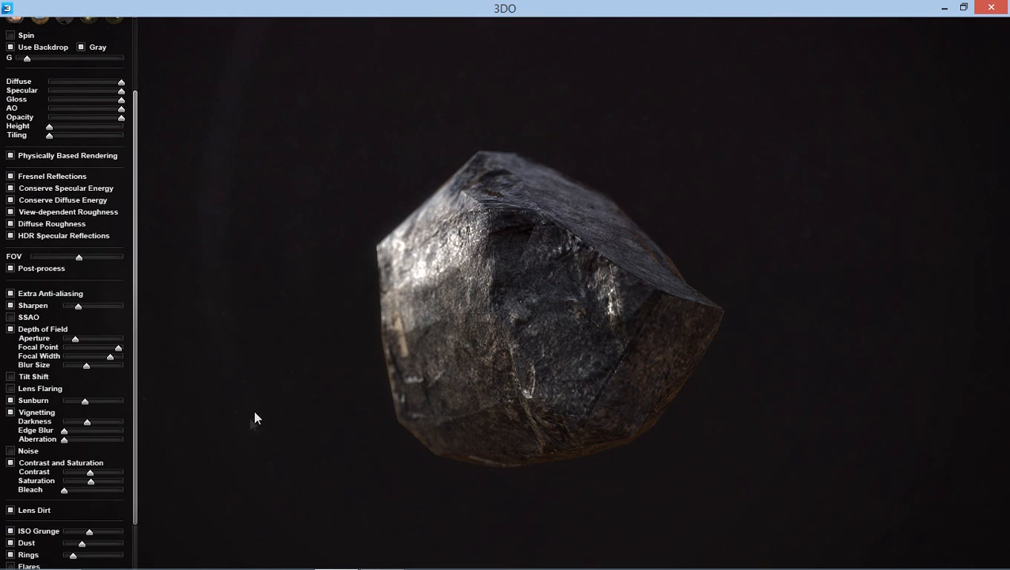
drag(133, 488, 122, 553)
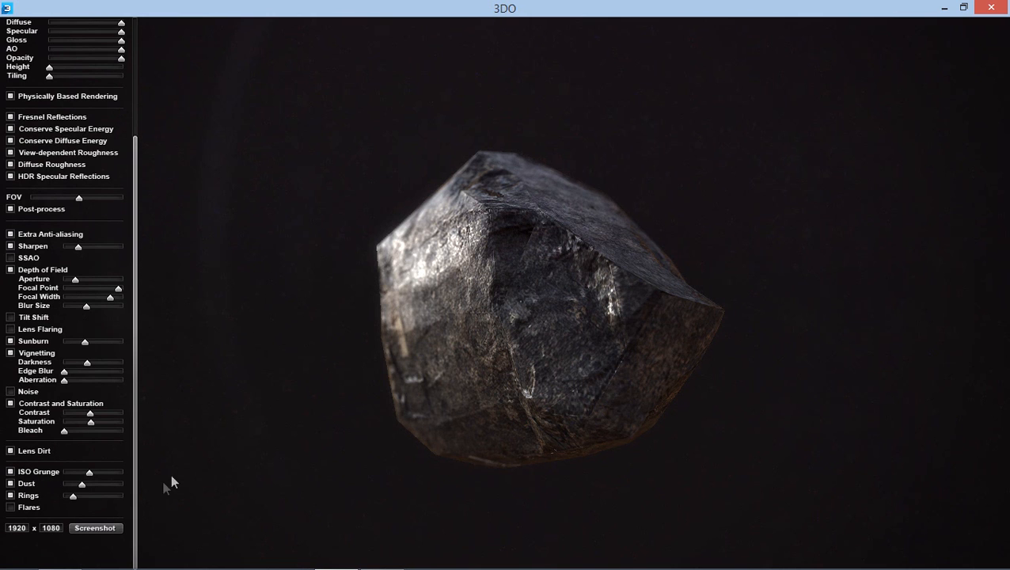
mouse_move(90, 474)
mouse_down()
mouse_move(120, 476)
mouse_move(89, 475)
mouse_up()
drag(88, 471, 160, 474)
click(71, 472)
drag(78, 472, 84, 473)
Set the lens dirt's Dust to about 40% and Rings to slightly over half, and turn on Flares.
mouse_move(83, 484)
mouse_down()
mouse_move(160, 496)
mouse_move(90, 498)
mouse_up()
drag(74, 496, 100, 512)
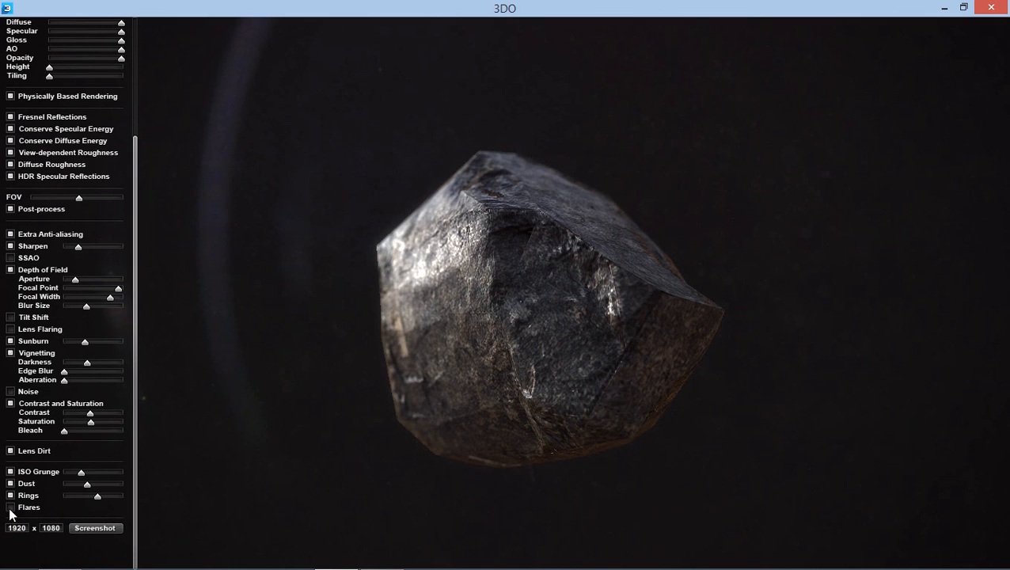
click(11, 508)
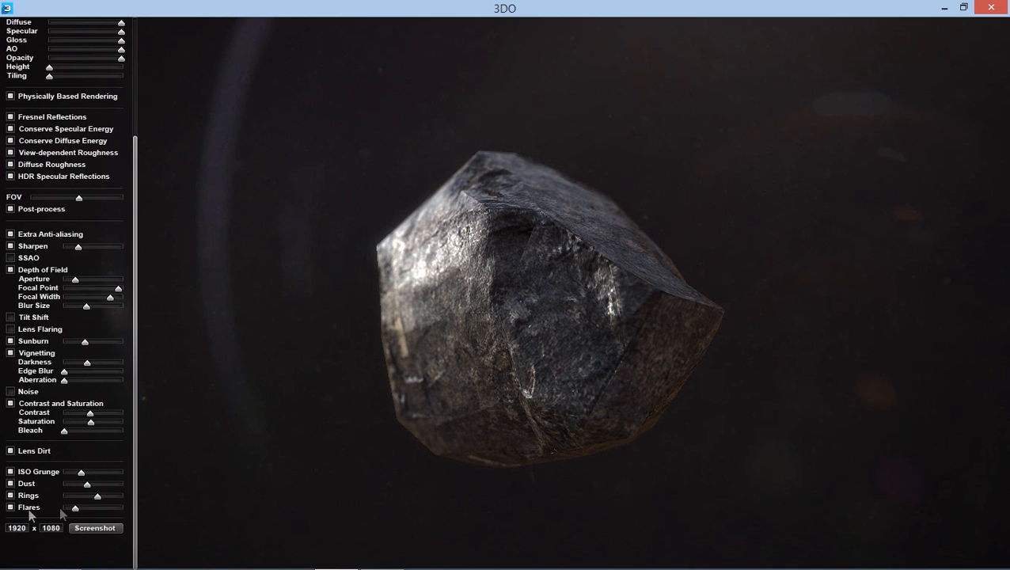
drag(740, 225, 673, 262)
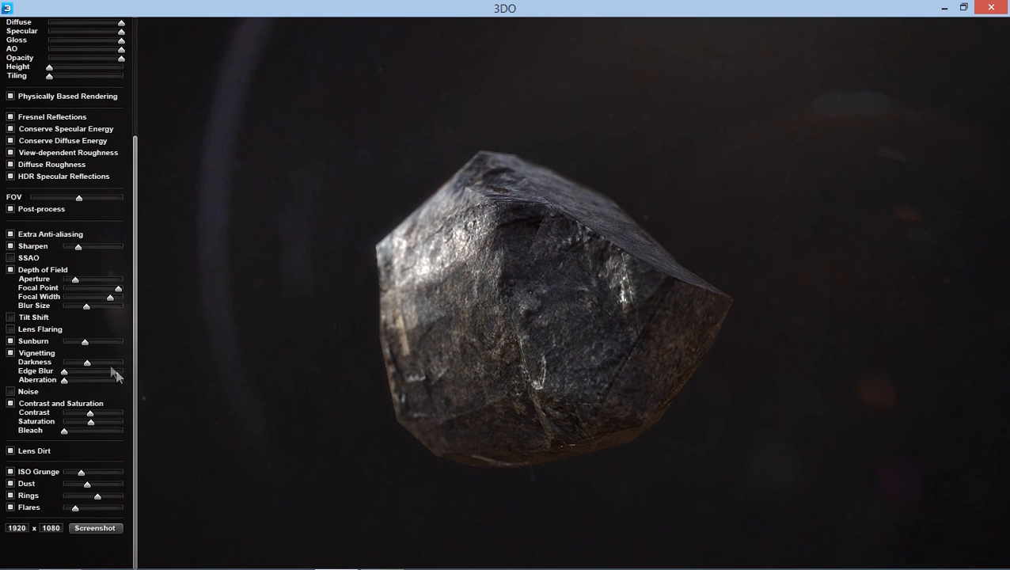
Reorient the rock and its lighting, and capture a screenshot at 1920 x 1080.
click(11, 528)
click(47, 531)
click(32, 542)
mouse_move(581, 266)
mouse_down()
mouse_move(585, 257)
mouse_move(550, 249)
mouse_move(570, 259)
mouse_up()
right_drag(573, 260, 566, 288)
mouse_move(562, 290)
mouse_down()
mouse_move(540, 293)
mouse_move(565, 305)
mouse_up()
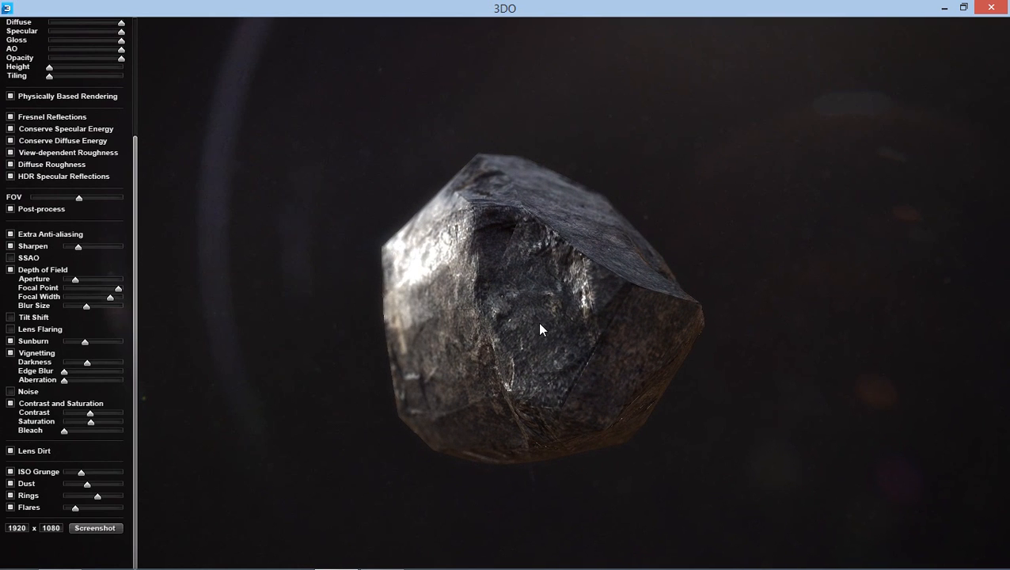
click(48, 528)
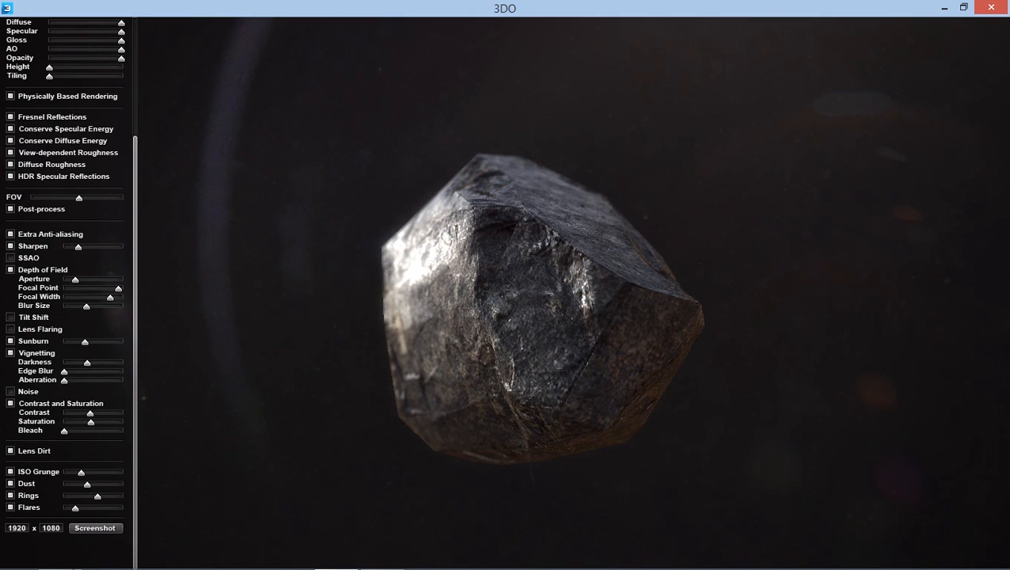
click(91, 528)
Hide the viewer's interface and examine the rock while orbiting it and shifting the light.
key(space)
drag(336, 164, 342, 165)
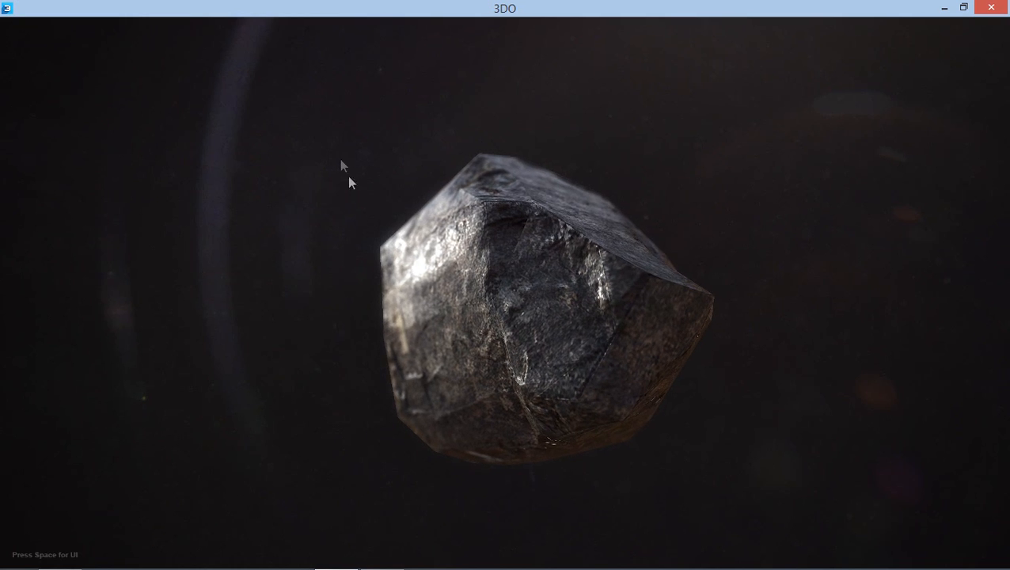
drag(553, 321, 546, 324)
right_drag(547, 324, 550, 330)
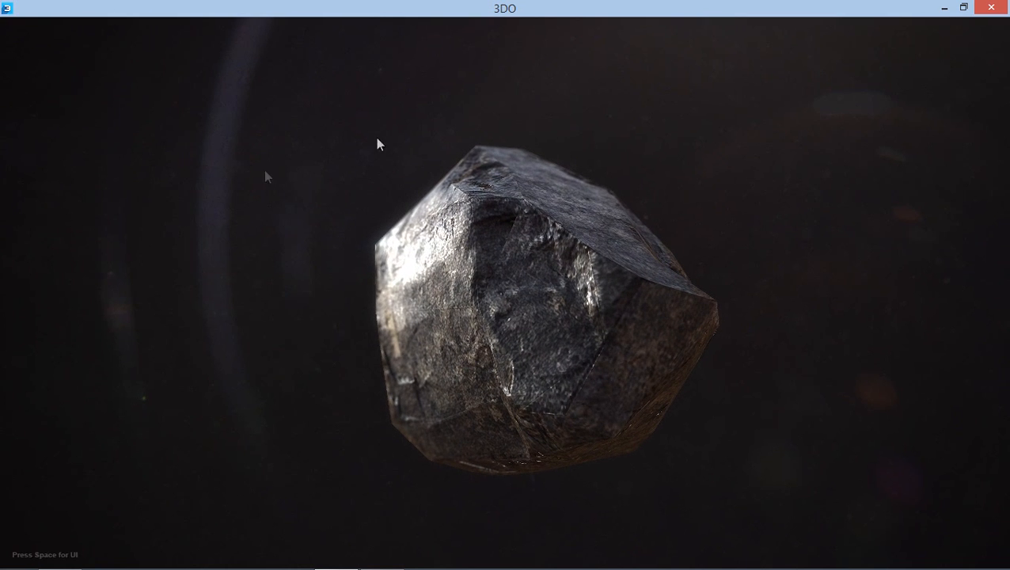
right_drag(587, 320, 563, 308)
drag(562, 308, 555, 301)
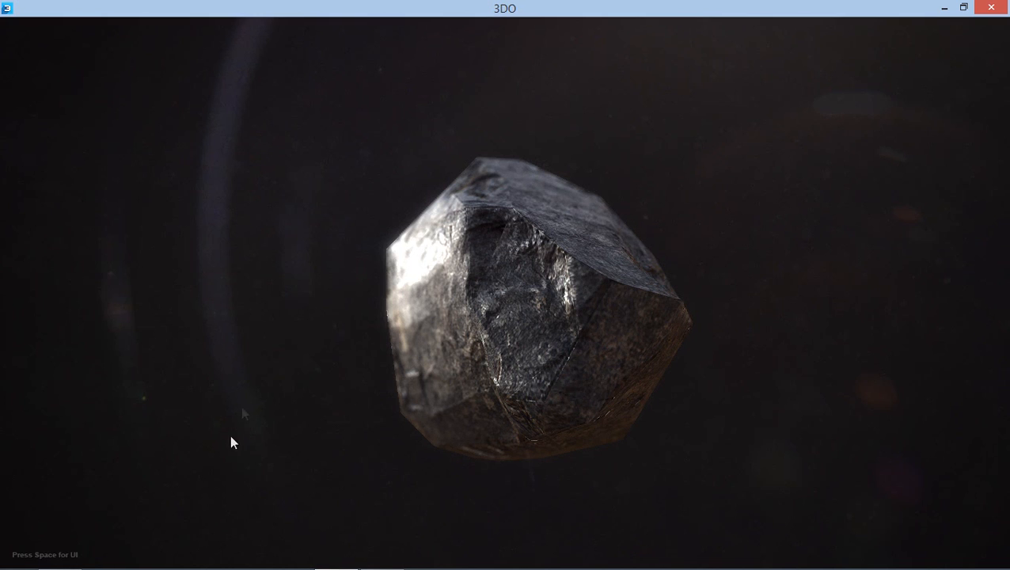
Switch to File Explorer and open the Rock12map folder inside Rock_12.
key(alt+Tab)
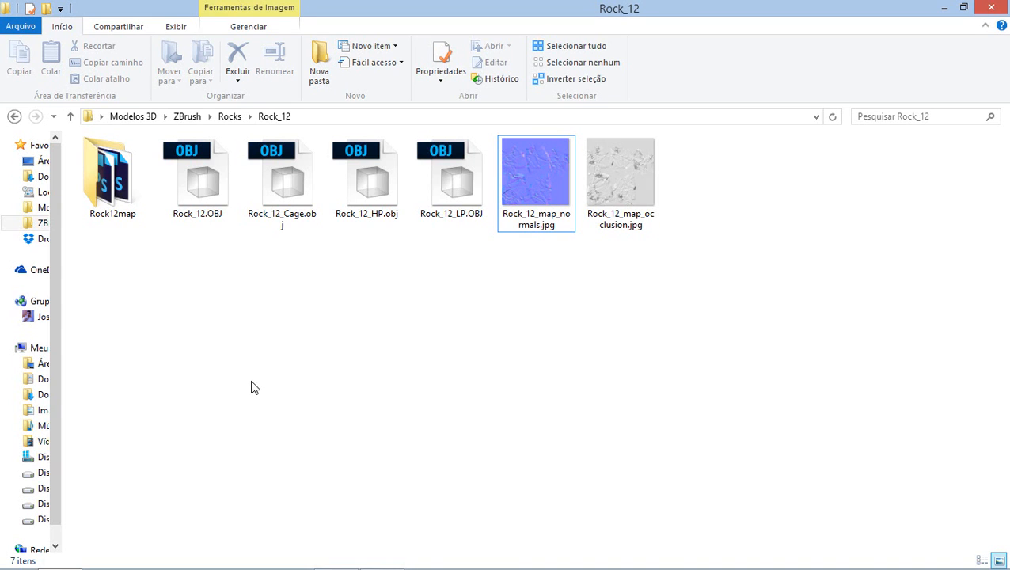
click(133, 190)
click(370, 266)
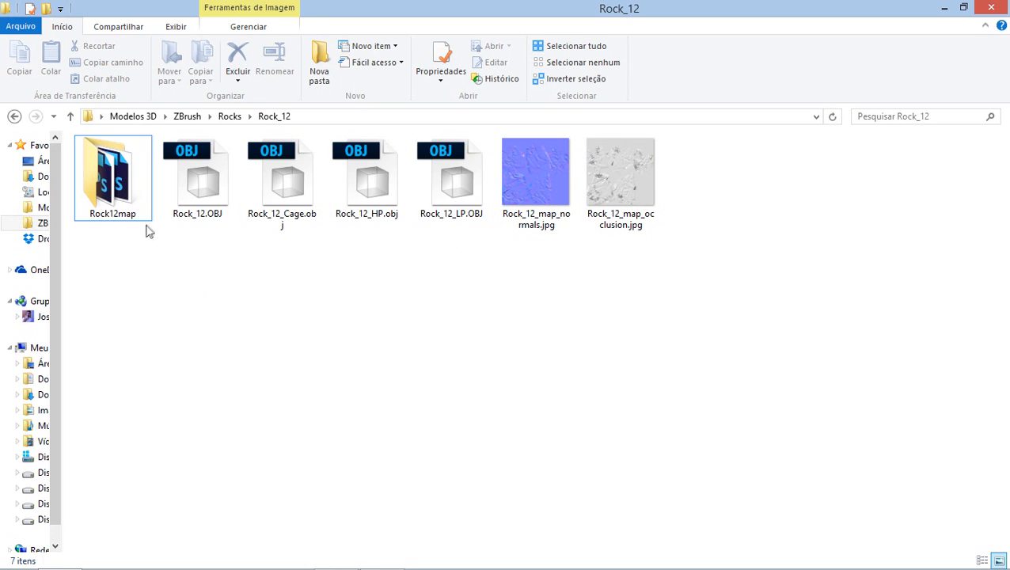
click(117, 179)
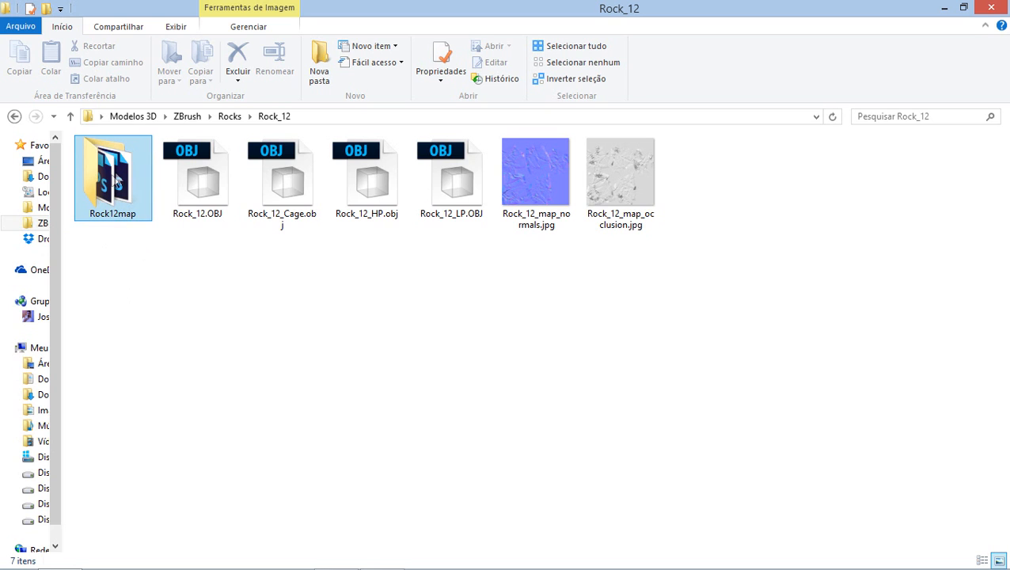
double_click(116, 181)
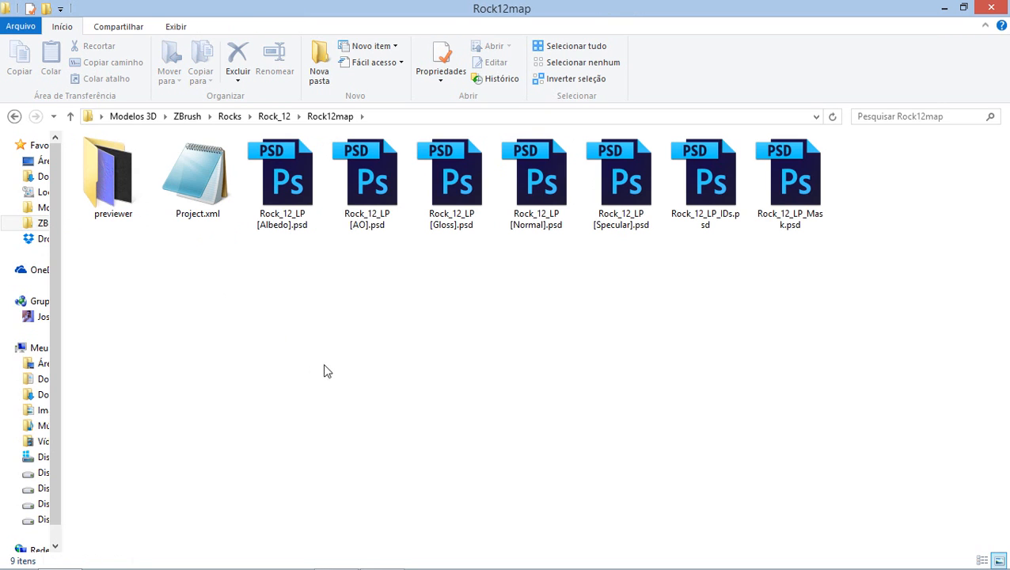
Look over the generated Rock_12_LP PSD files, from Albedo, AO, Gloss, Normal and Specular to IDs and Mask.
drag(273, 283, 830, 218)
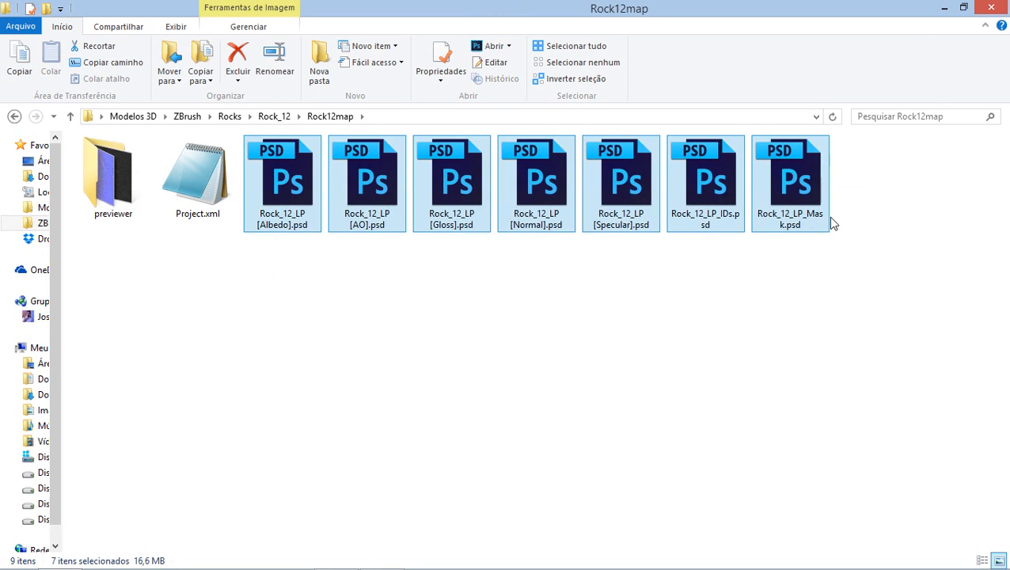
click(311, 364)
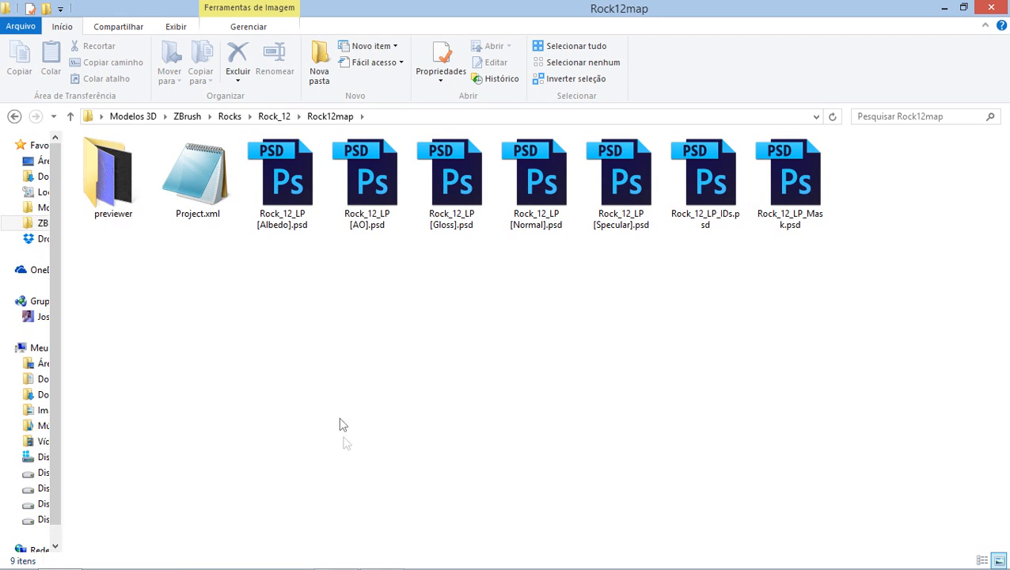
click(293, 219)
click(366, 199)
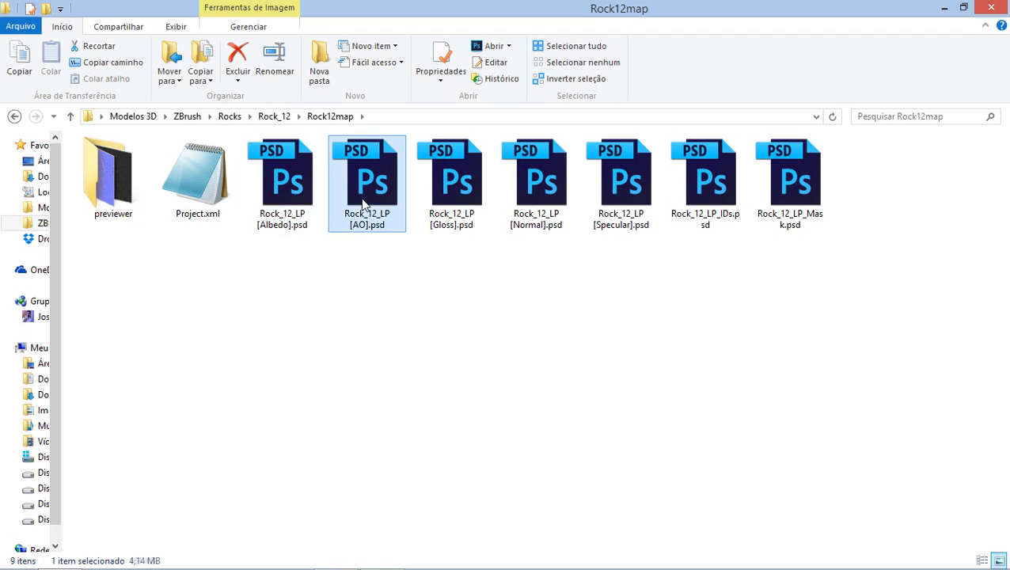
click(458, 213)
click(545, 209)
click(594, 210)
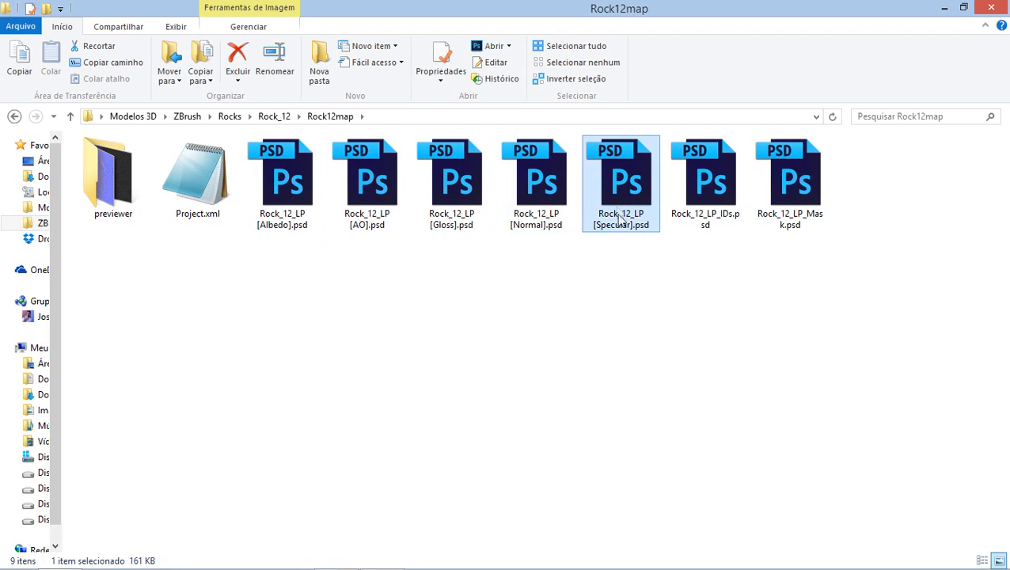
click(701, 225)
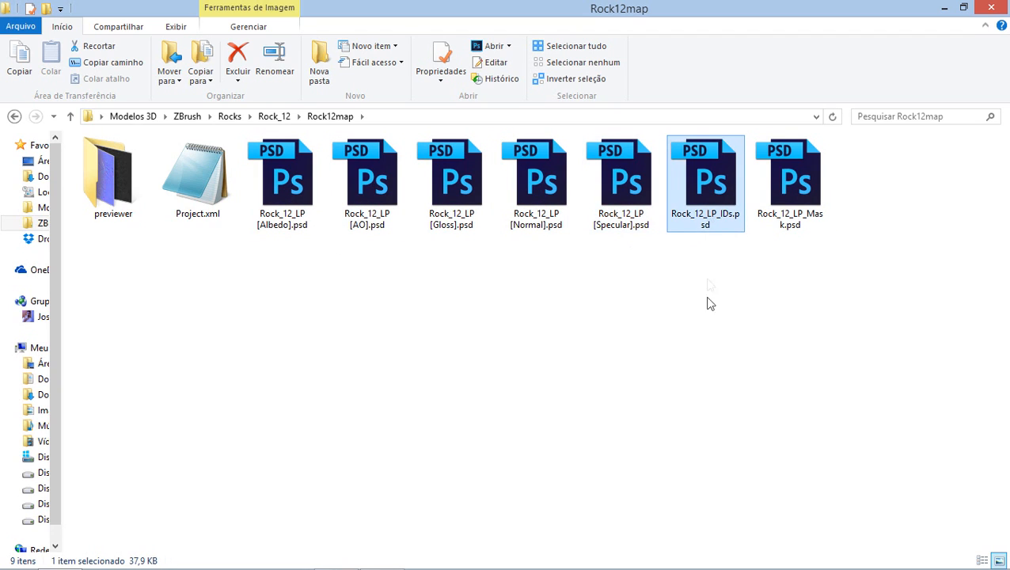
click(792, 228)
Delete Rock_12_LP_IDs.psd and Rock_12_LP_Mask.psd from the Rock12map folder.
click(713, 200)
click(809, 212)
click(700, 181)
ctrl+click(770, 186)
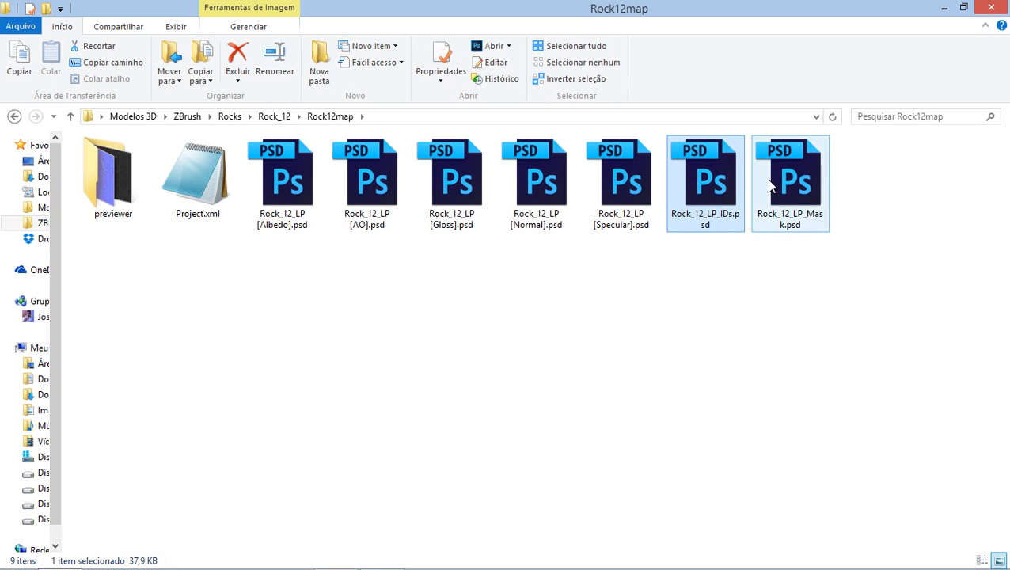
key(Delete)
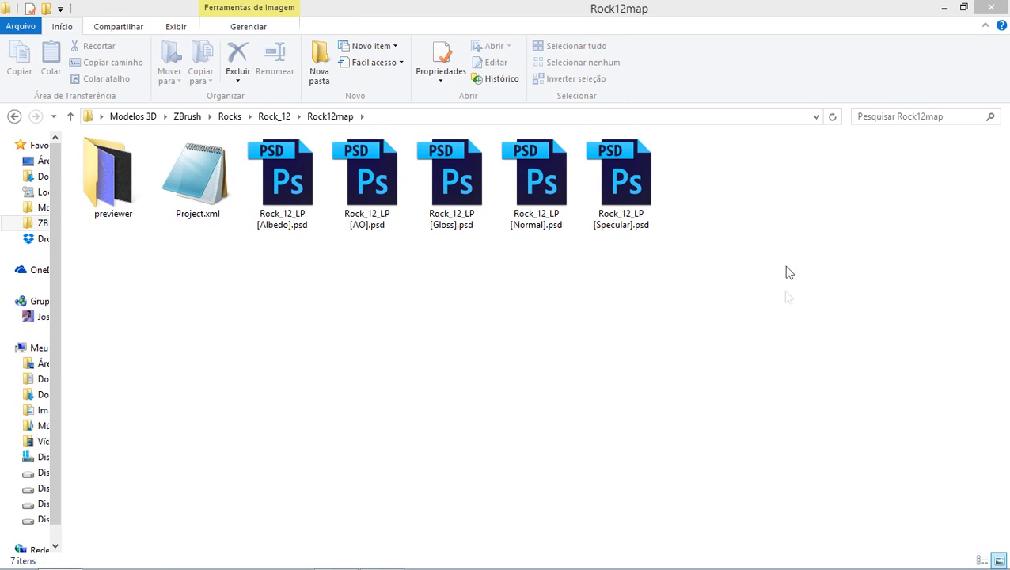
Look over the remaining map PSD files and Project.xml in the Rock12map folder.
drag(283, 258, 679, 180)
click(744, 194)
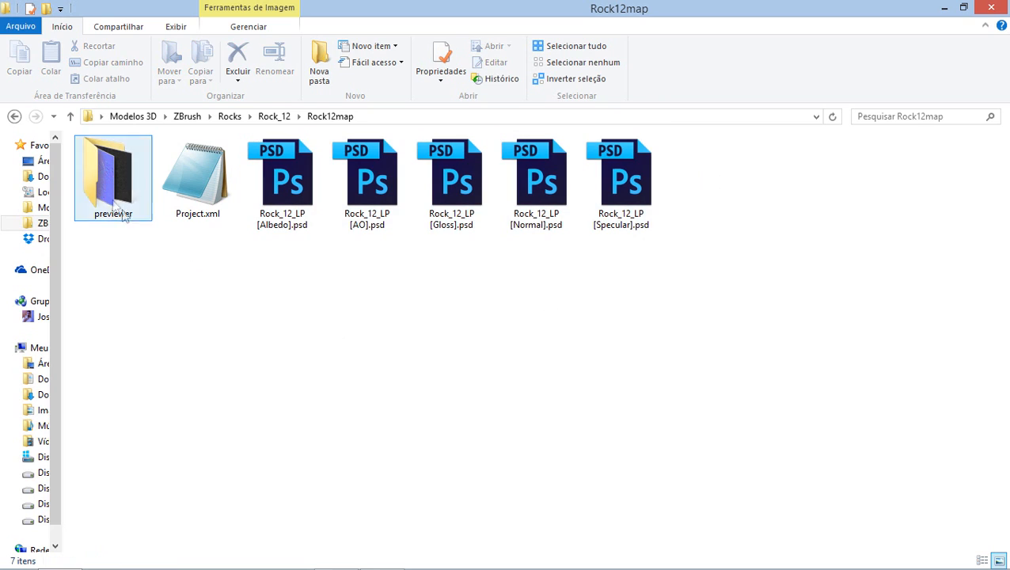
click(214, 181)
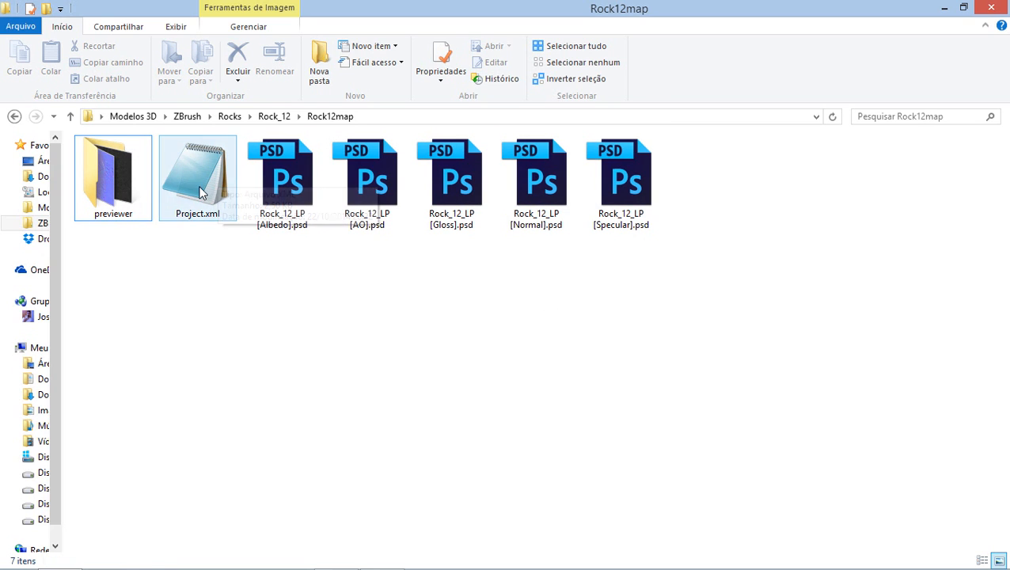
drag(254, 251, 736, 159)
click(782, 230)
click(188, 179)
click(224, 340)
click(183, 147)
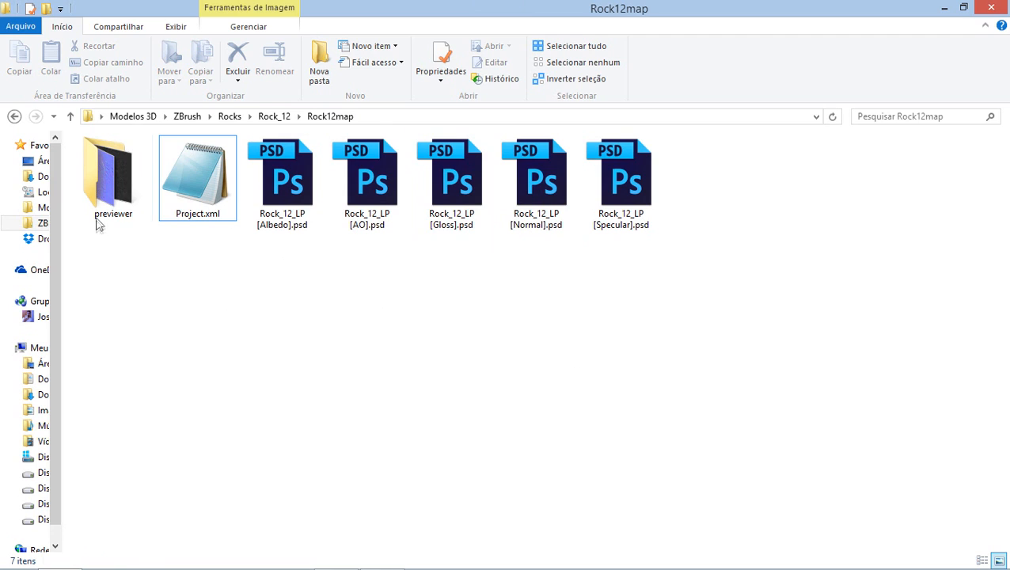
Open the previewer folder and view its exported JPG maps in the photo viewer, from _Rock_12_LP_d.jpg to _Rock_12_LP_s.jpg.
double_click(107, 185)
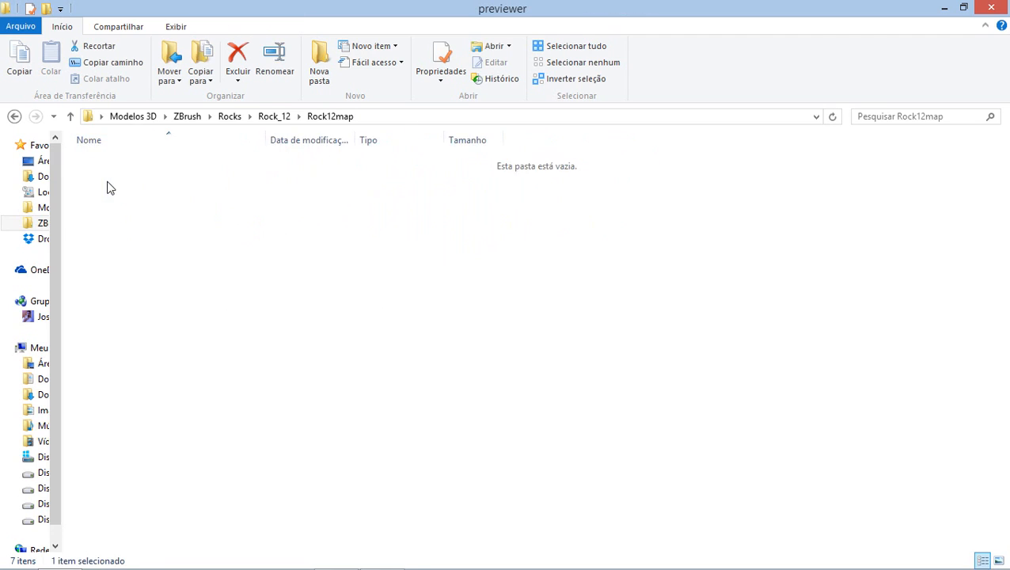
double_click(95, 159)
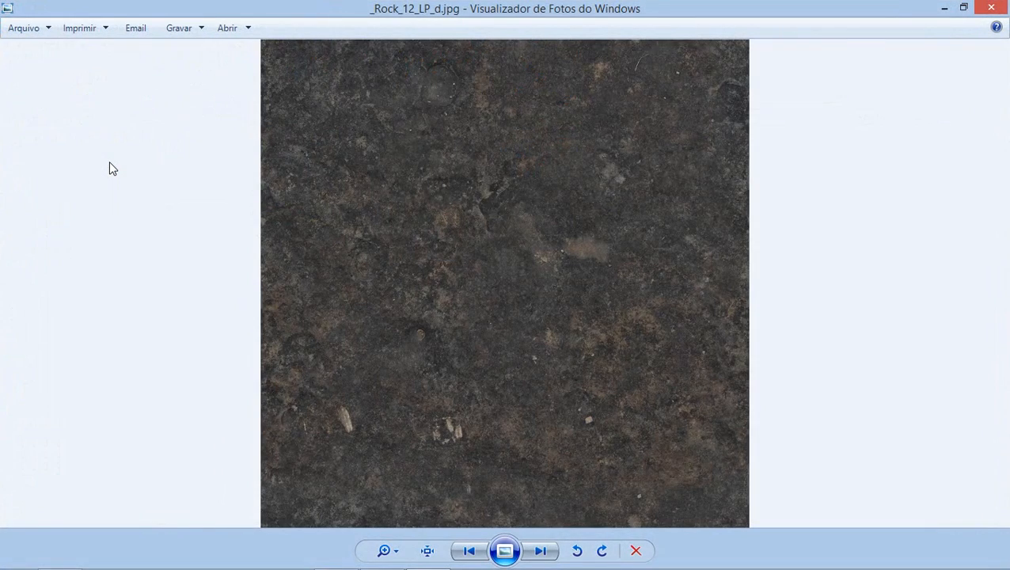
key(Right)
key(Right)
key(Right)
key(Right)
key(Right)
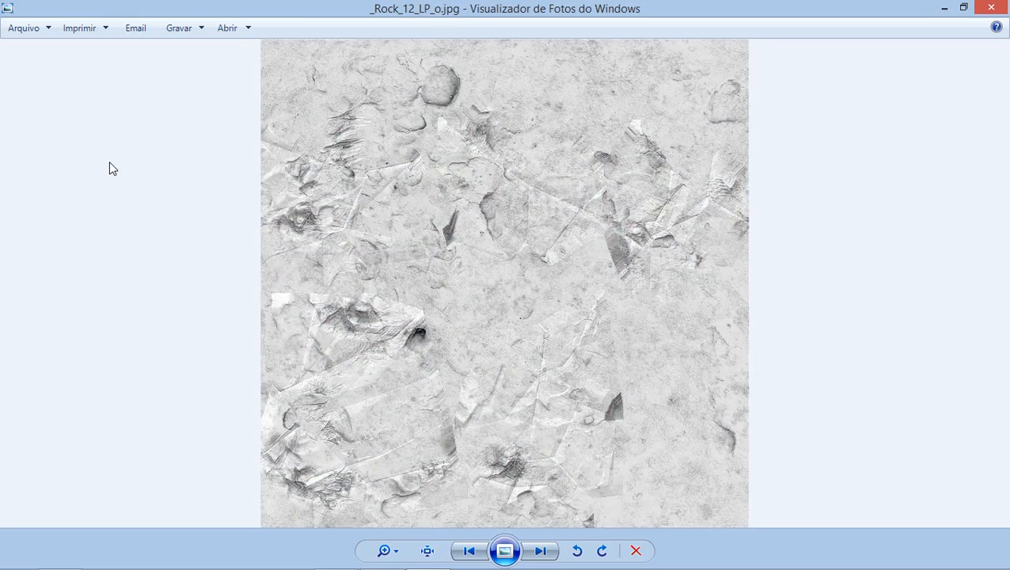
key(Right)
key(Left)
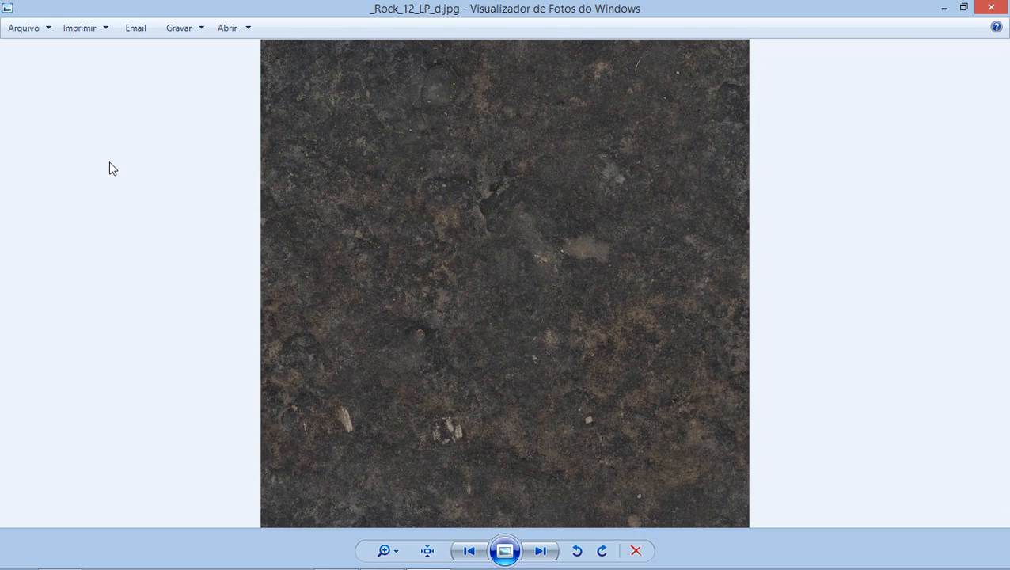
key(Right)
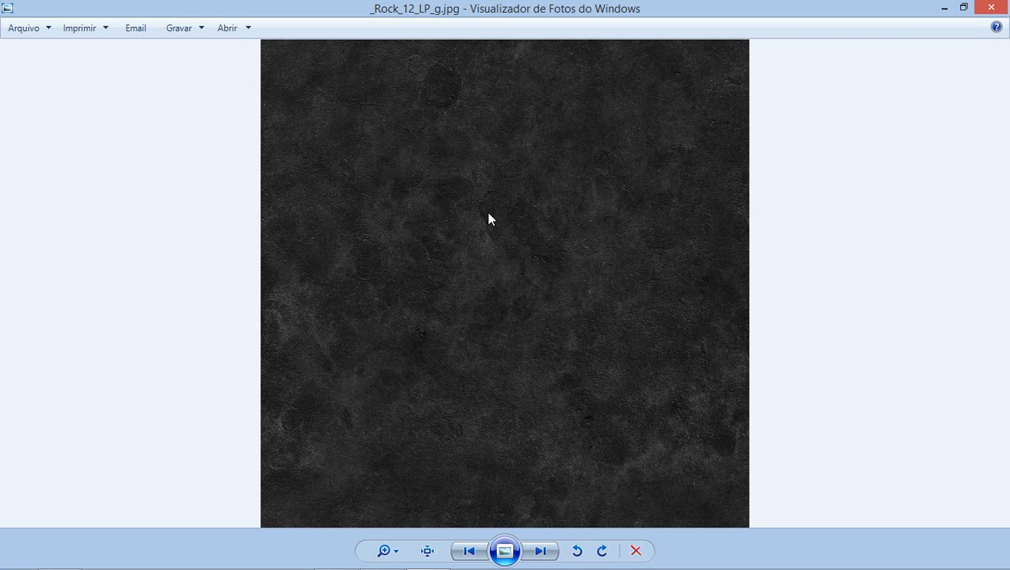
key(Right)
key(Right)
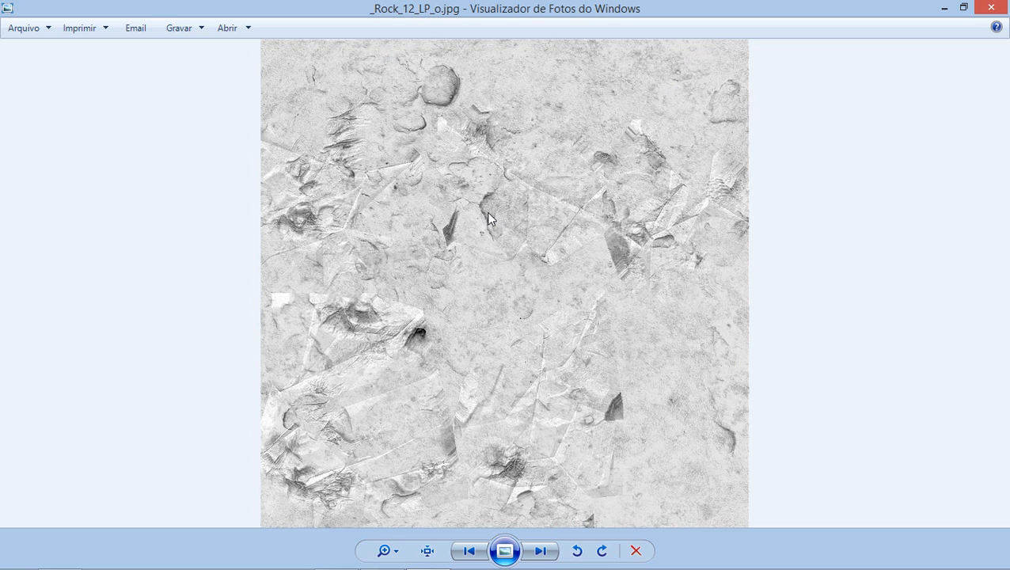
key(Right)
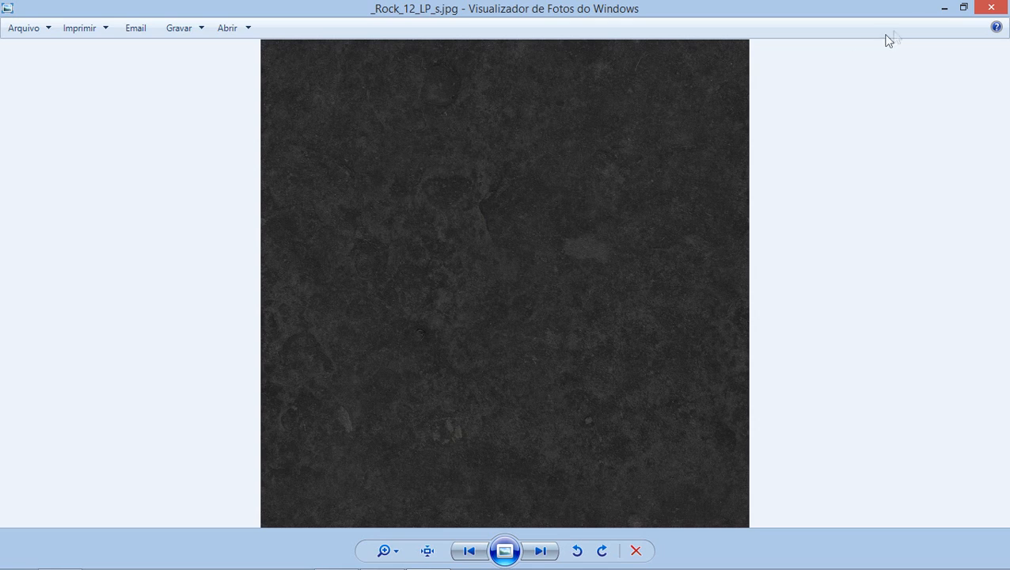
Close the photo viewer and go back to the Rock12map folder.
click(998, 5)
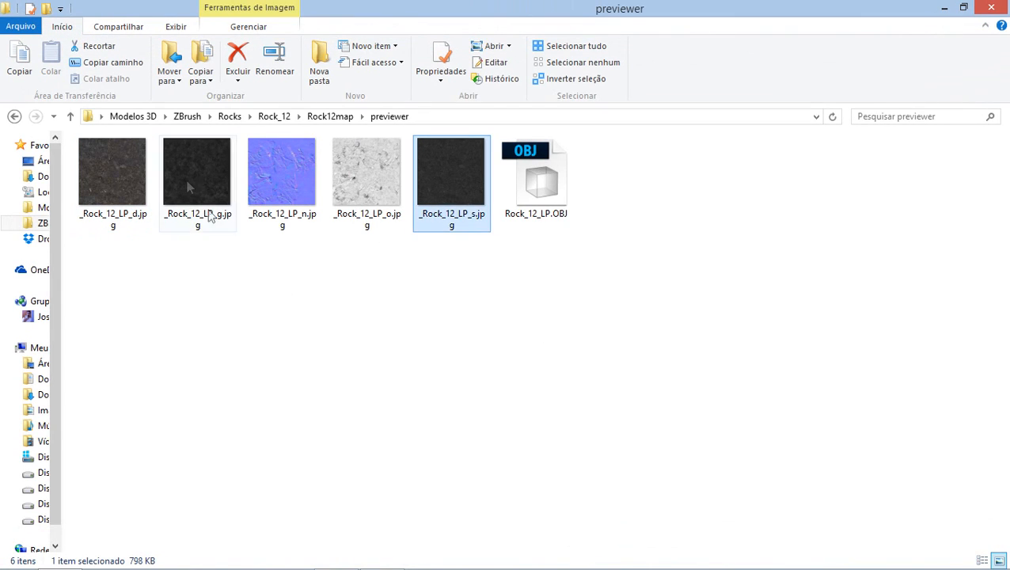
click(190, 182)
click(387, 349)
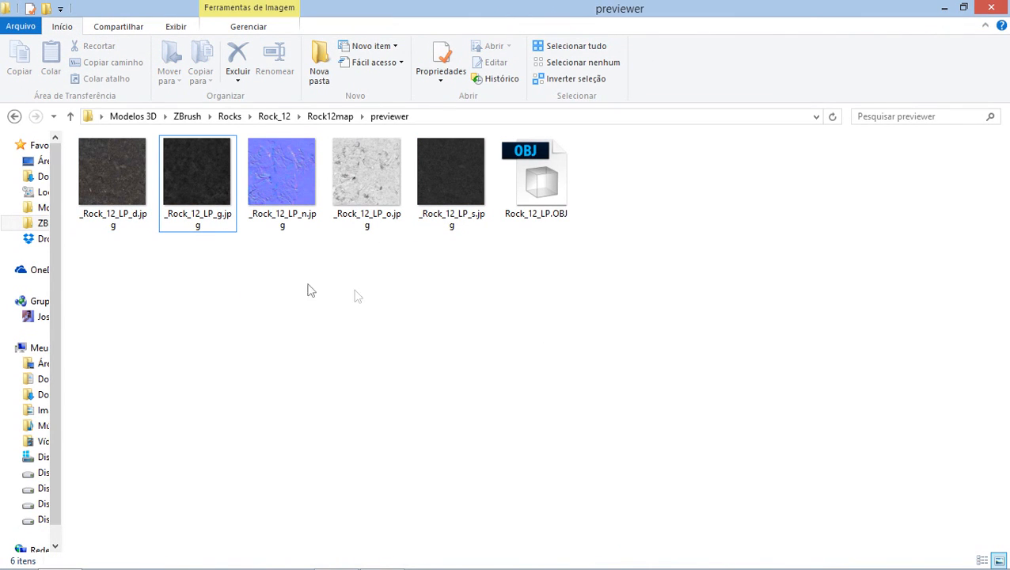
click(330, 116)
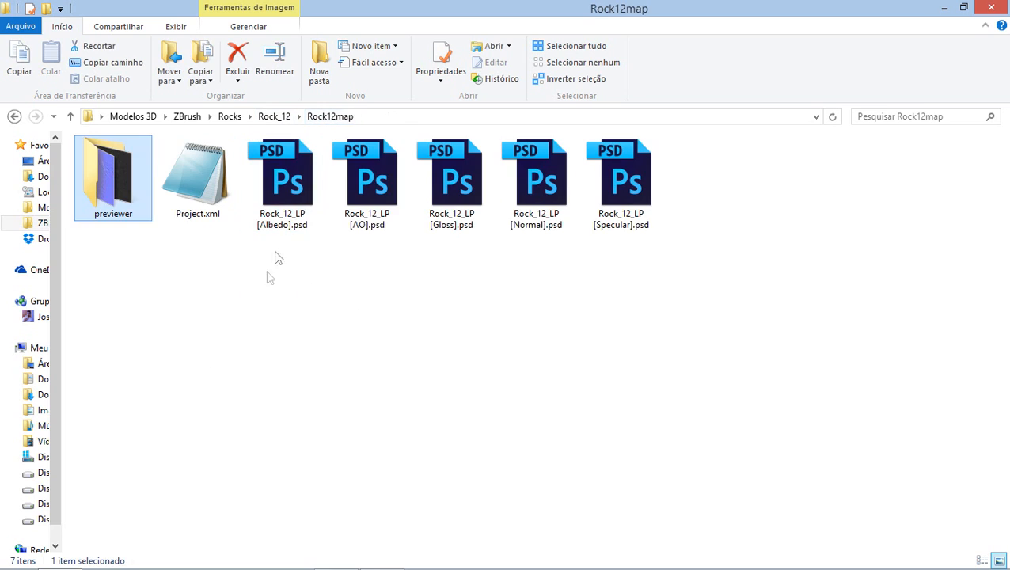
Open the previewer folder, check its exported JPG map files, and return to the Rock12map folder.
double_click(109, 174)
click(111, 190)
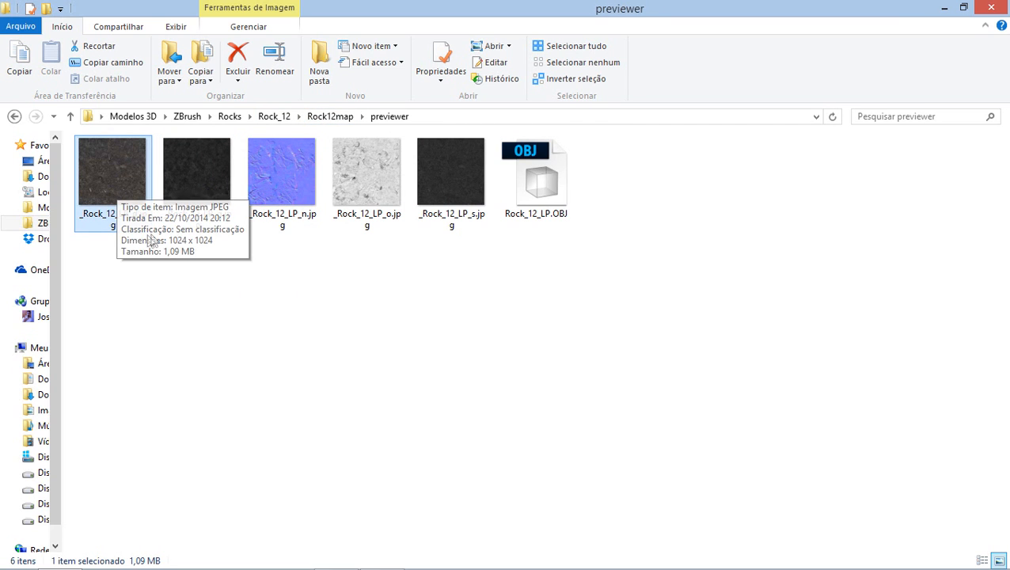
click(330, 116)
click(96, 267)
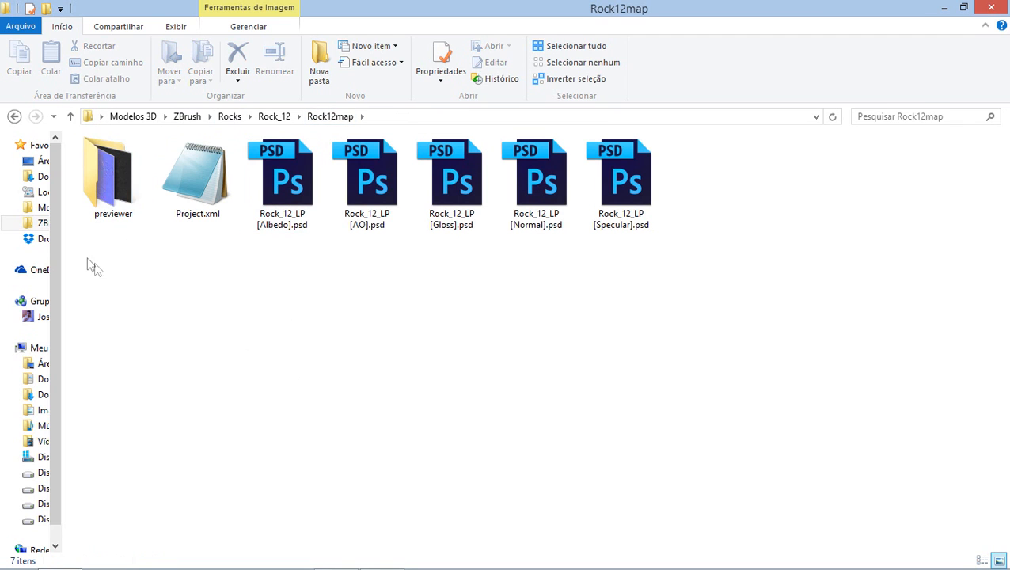
Look over the Albedo, AO, Gloss, Normal and Specular PSD files beside the previewer folder in Rock12map.
click(109, 194)
drag(289, 285, 742, 169)
click(743, 187)
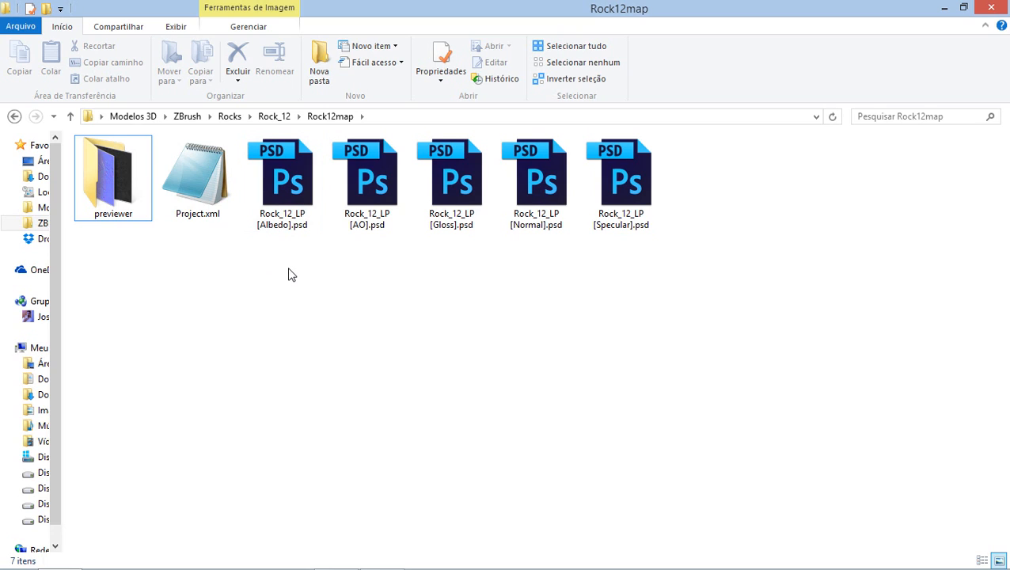
click(292, 181)
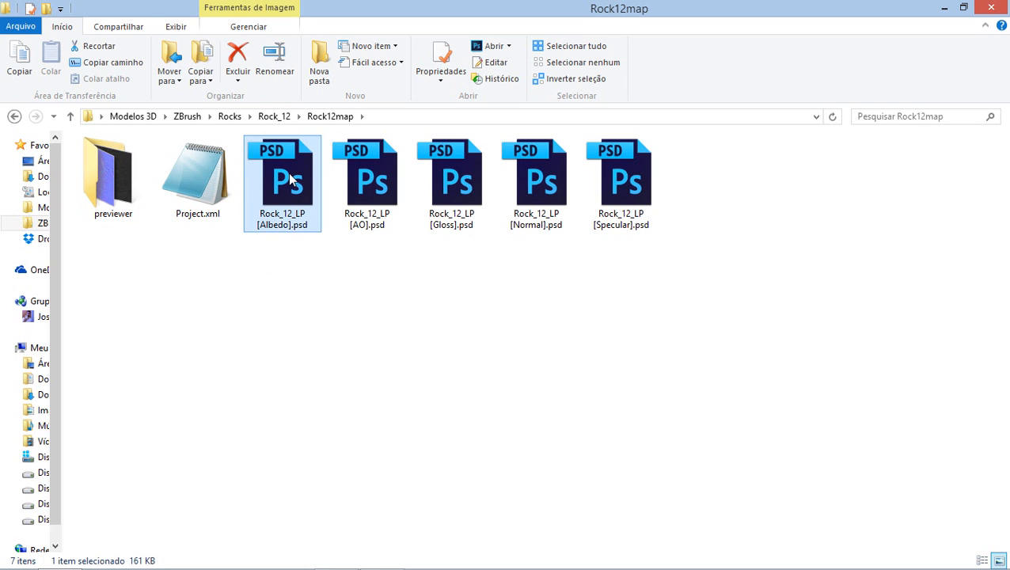
click(388, 204)
click(473, 212)
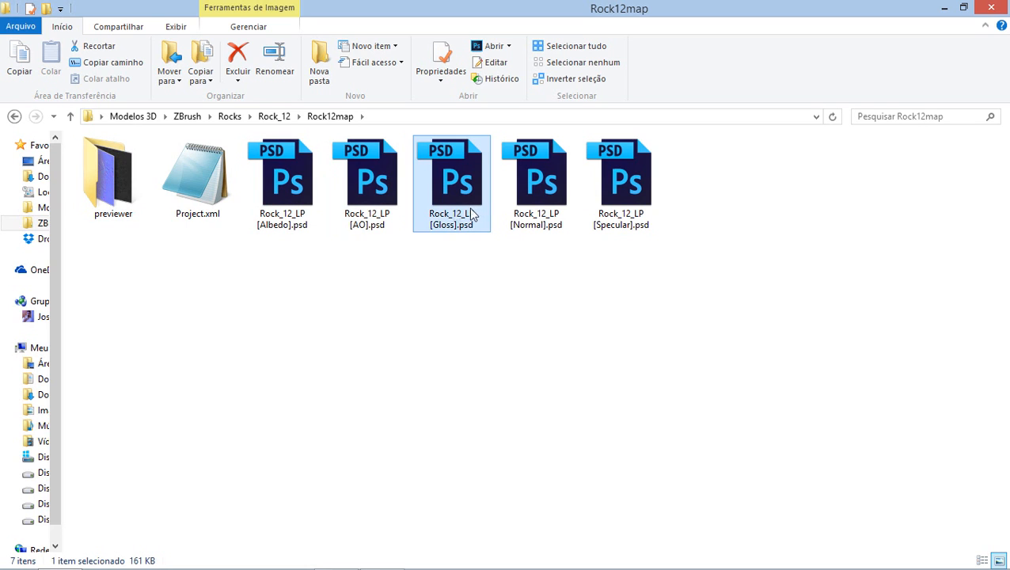
click(369, 218)
click(187, 436)
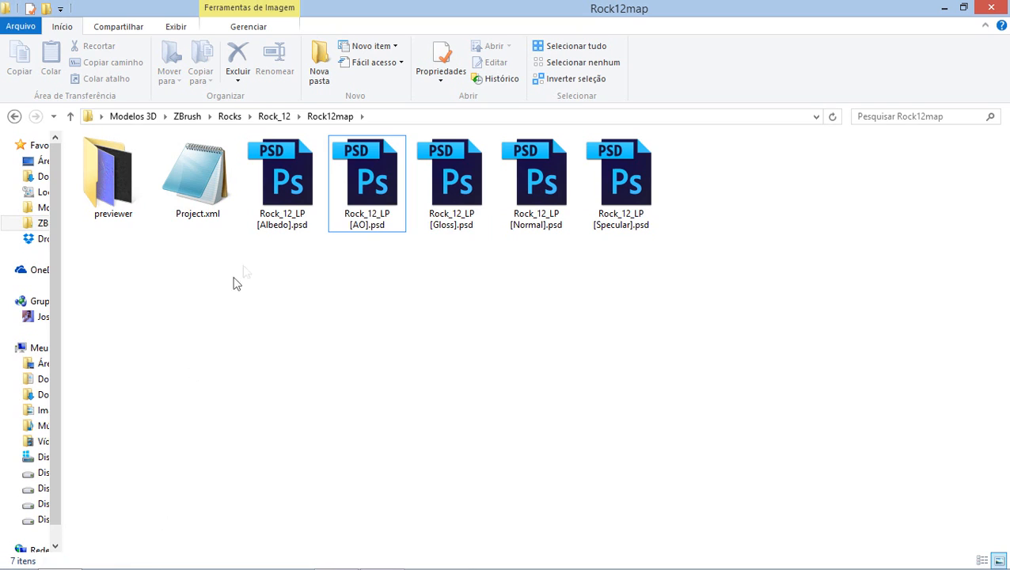
click(360, 208)
click(285, 236)
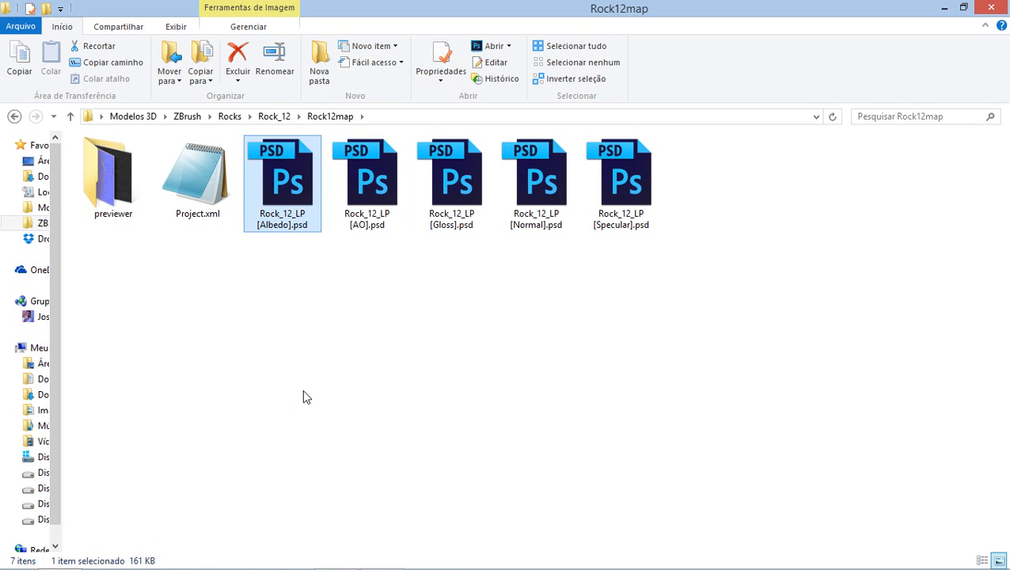
click(451, 186)
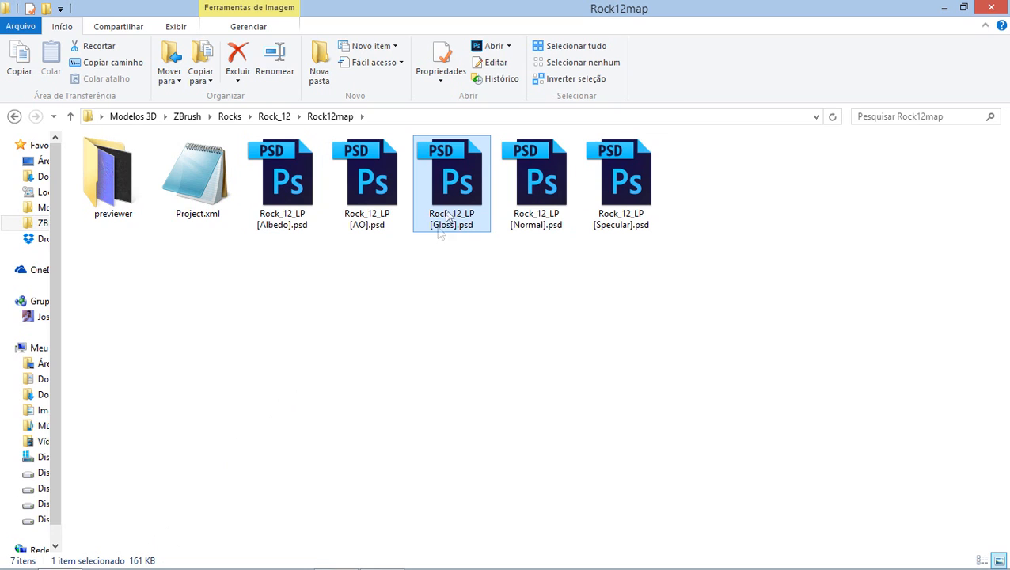
click(558, 185)
click(641, 200)
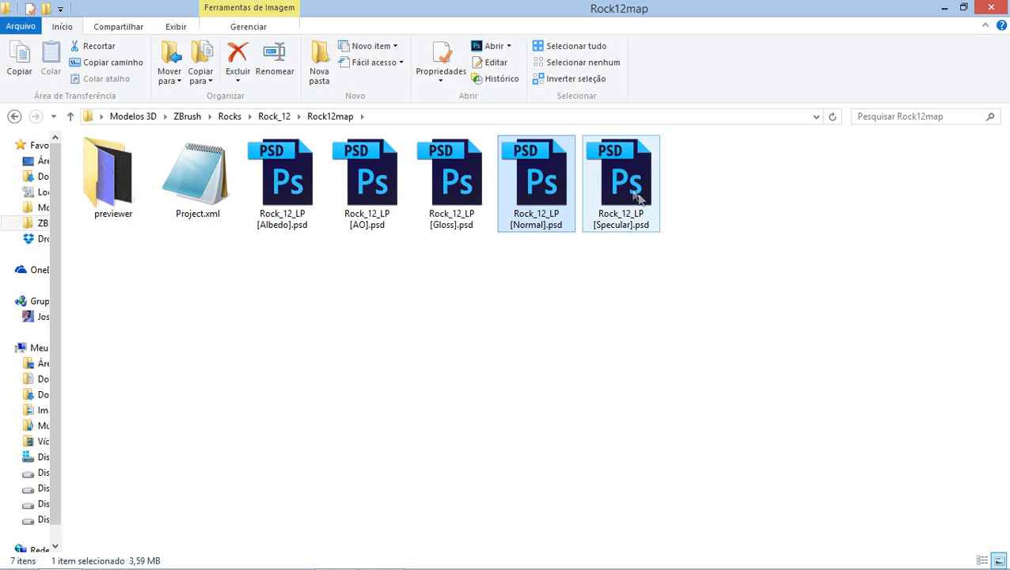
click(371, 459)
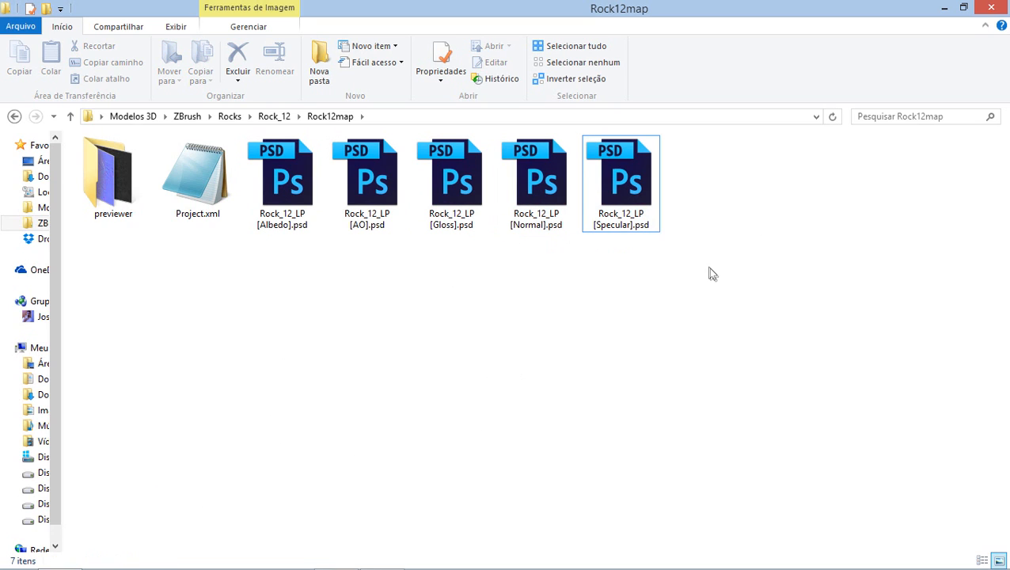
Review the Rock_12_LP map PSDs again, concentrating on the AO, Normal and Specular files.
click(385, 160)
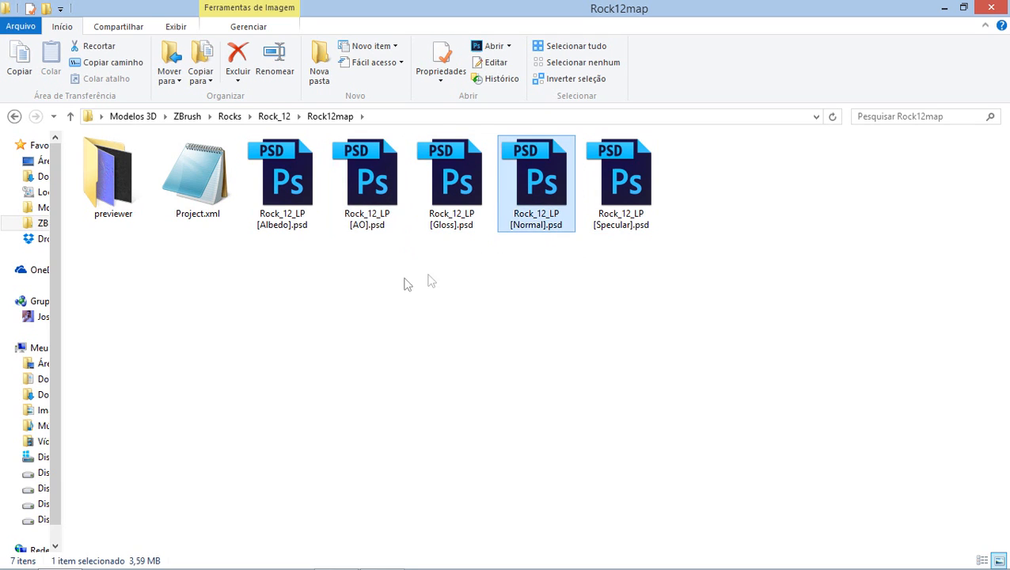
click(539, 215)
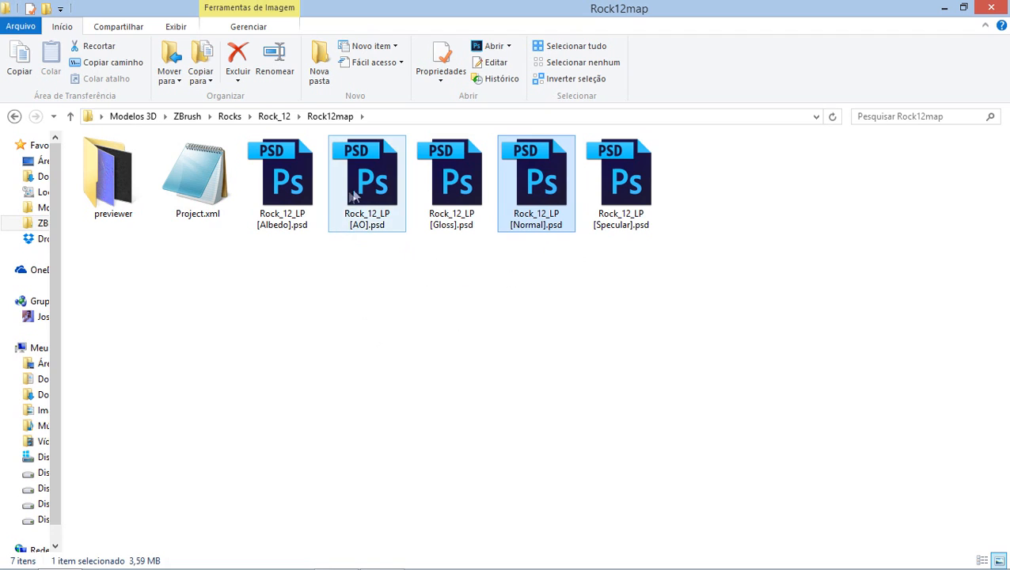
click(369, 187)
click(552, 202)
click(539, 267)
click(541, 187)
click(590, 216)
click(550, 212)
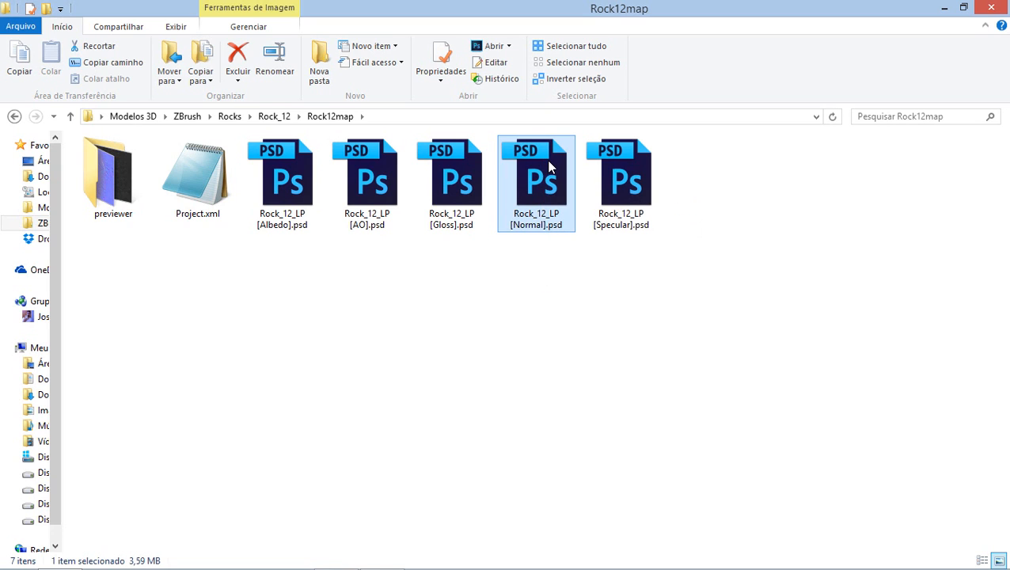
drag(530, 292, 553, 158)
click(639, 277)
drag(640, 265, 625, 143)
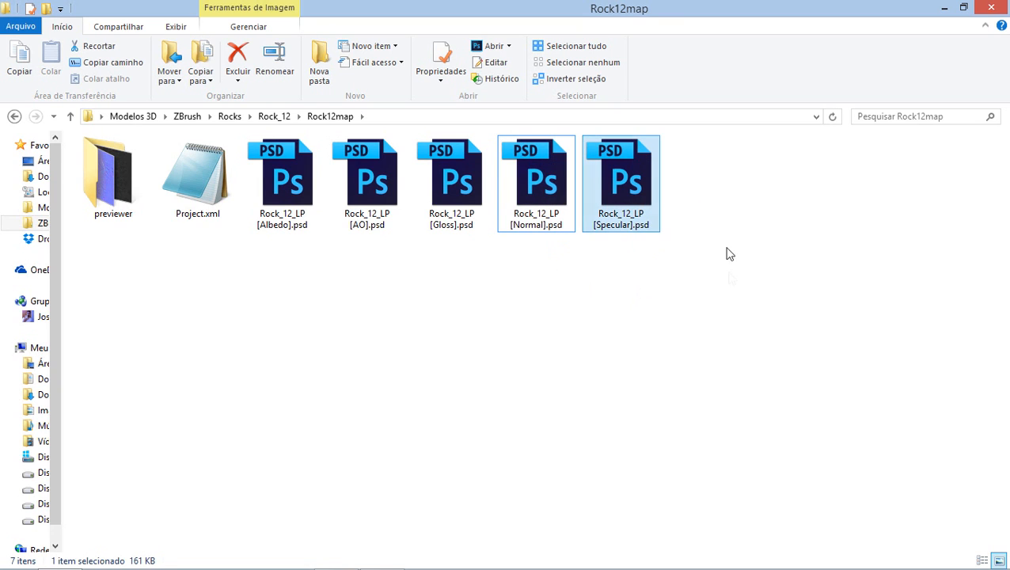
click(736, 312)
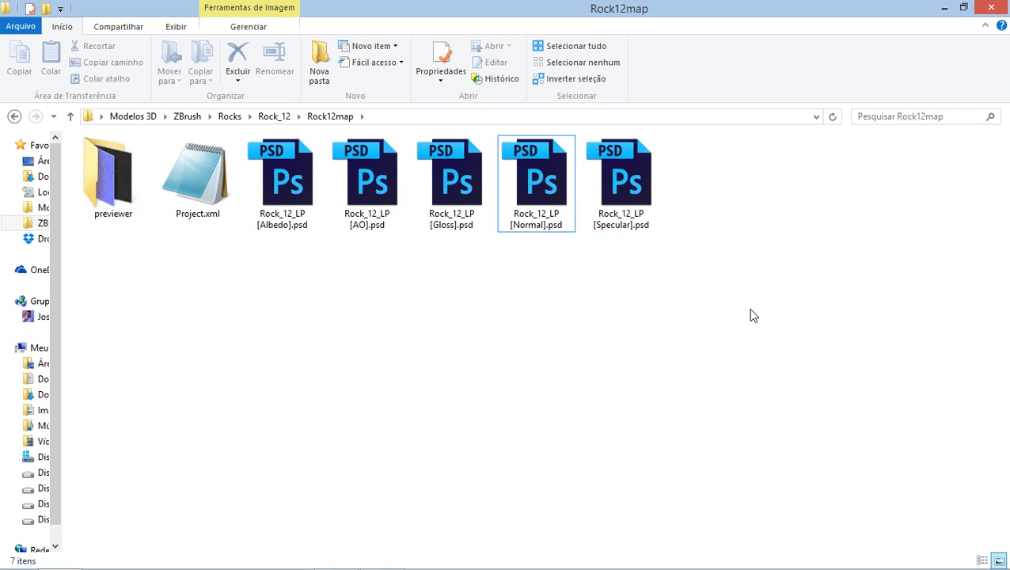
click(631, 203)
click(639, 284)
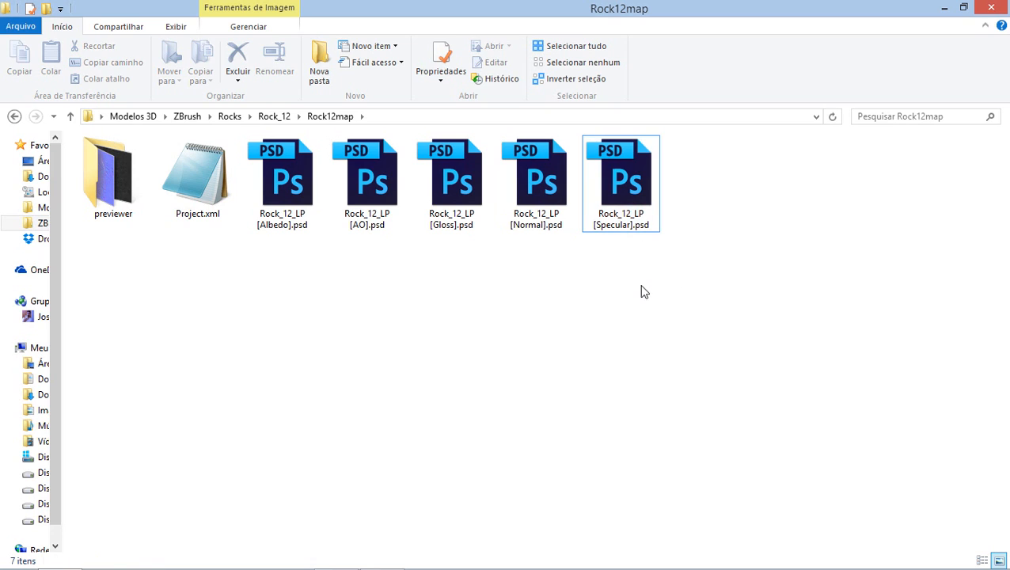
drag(266, 276, 809, 208)
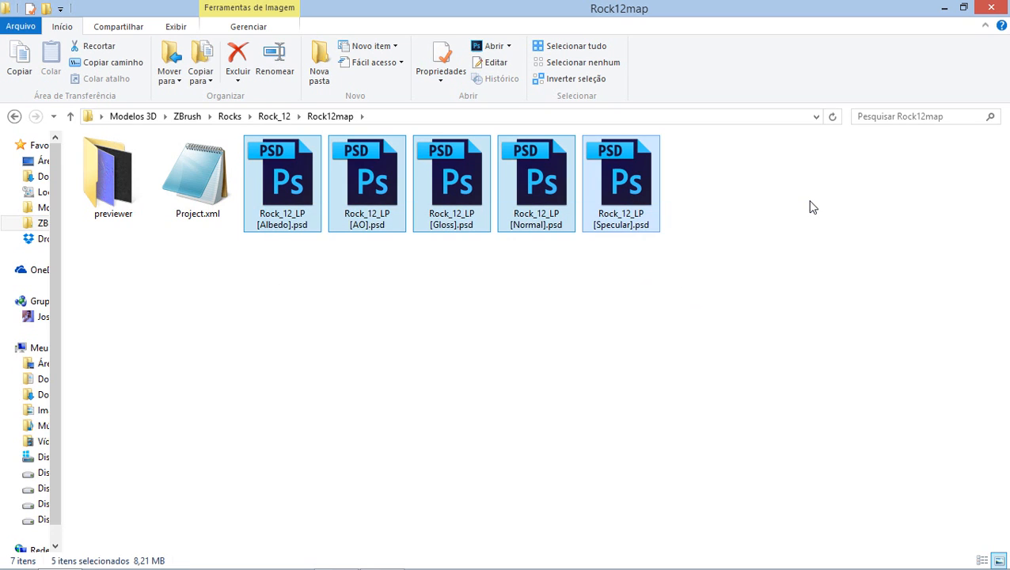
click(680, 225)
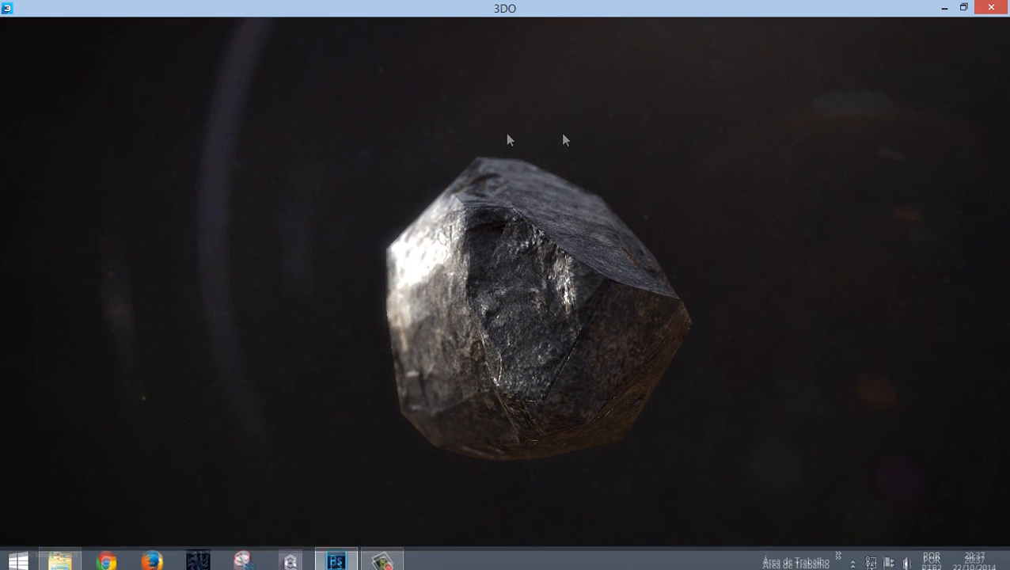
Close the 3DO preview and move the DDO layer panel off the albedo texture in Photoshop.
click(991, 7)
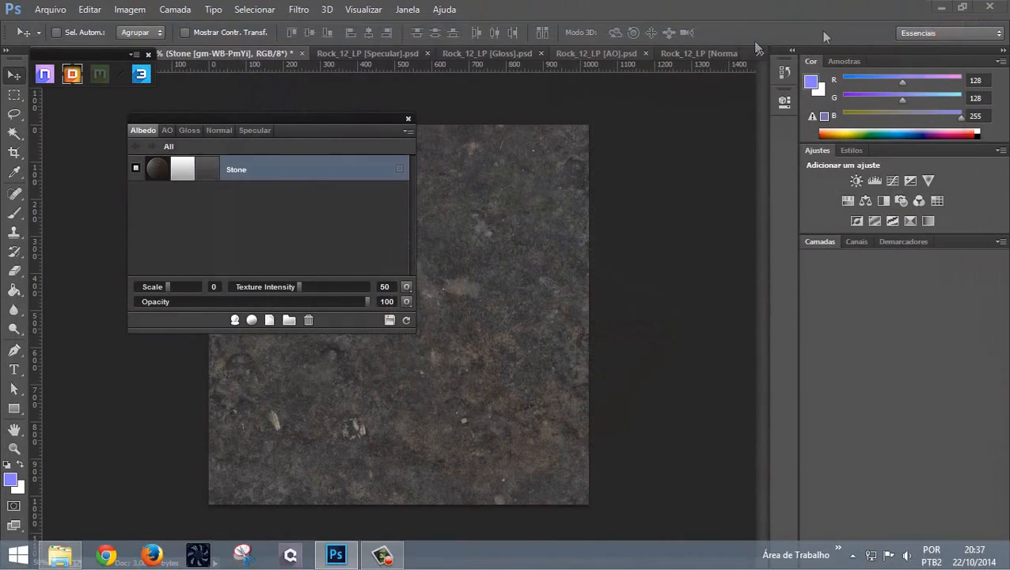
drag(342, 120, 846, 275)
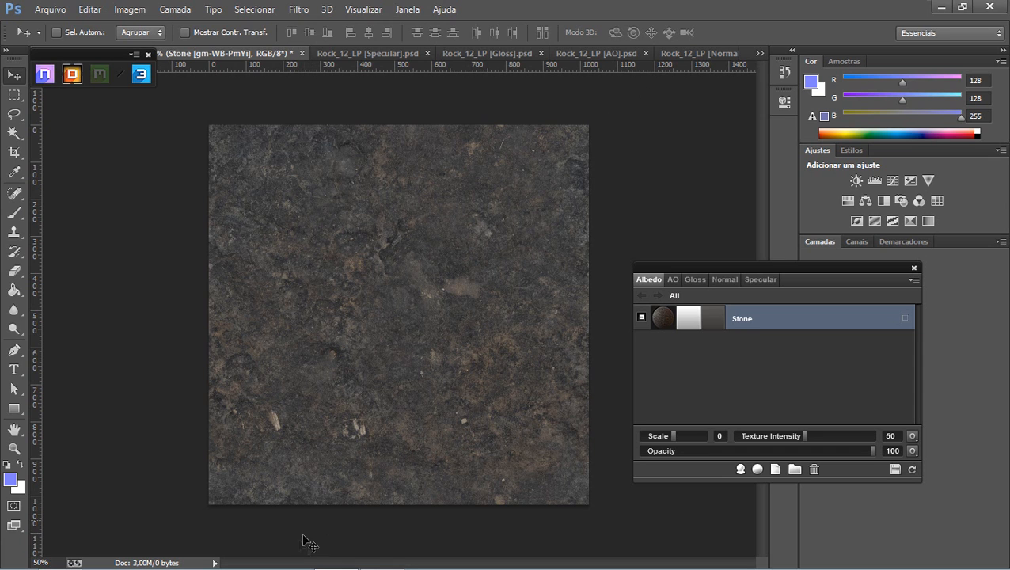
Switch to File Explorer to check the Rock12map folder, and return to Photoshop.
mouse_move(247, 563)
click(60, 556)
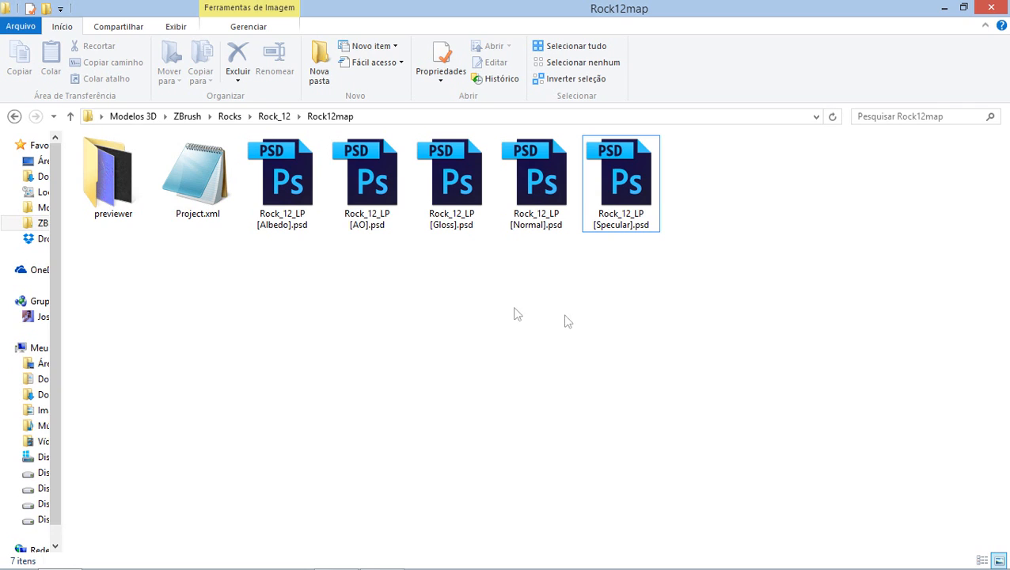
click(338, 558)
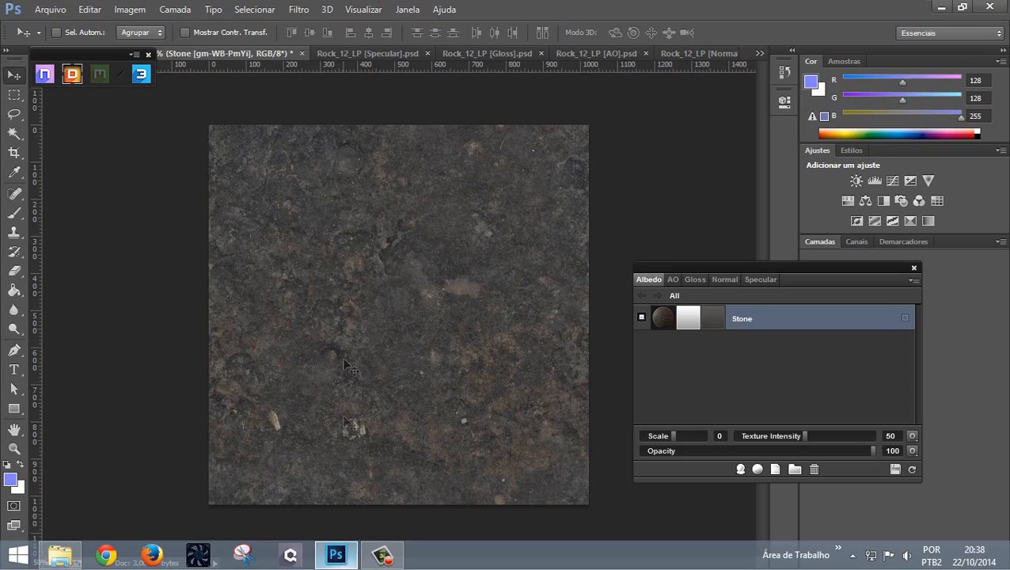
Reopen the 3DO preview and rotate the textured rock to inspect its Stone material.
click(141, 74)
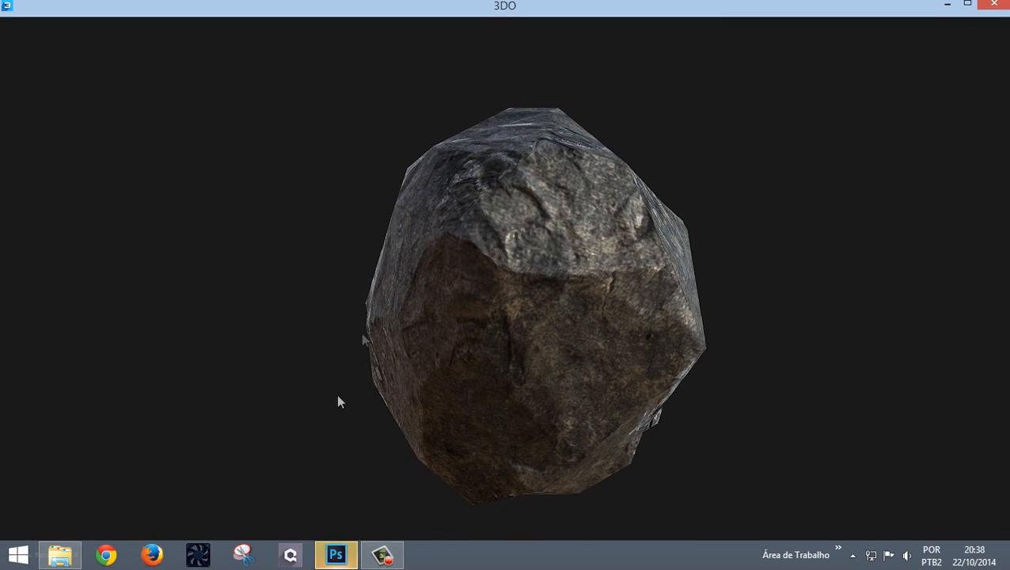
drag(436, 275, 530, 272)
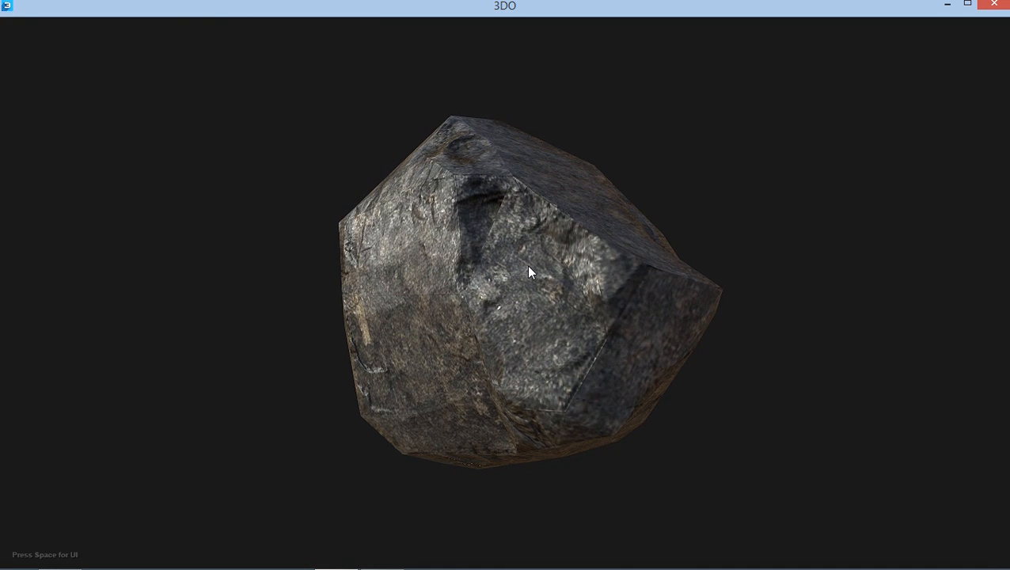